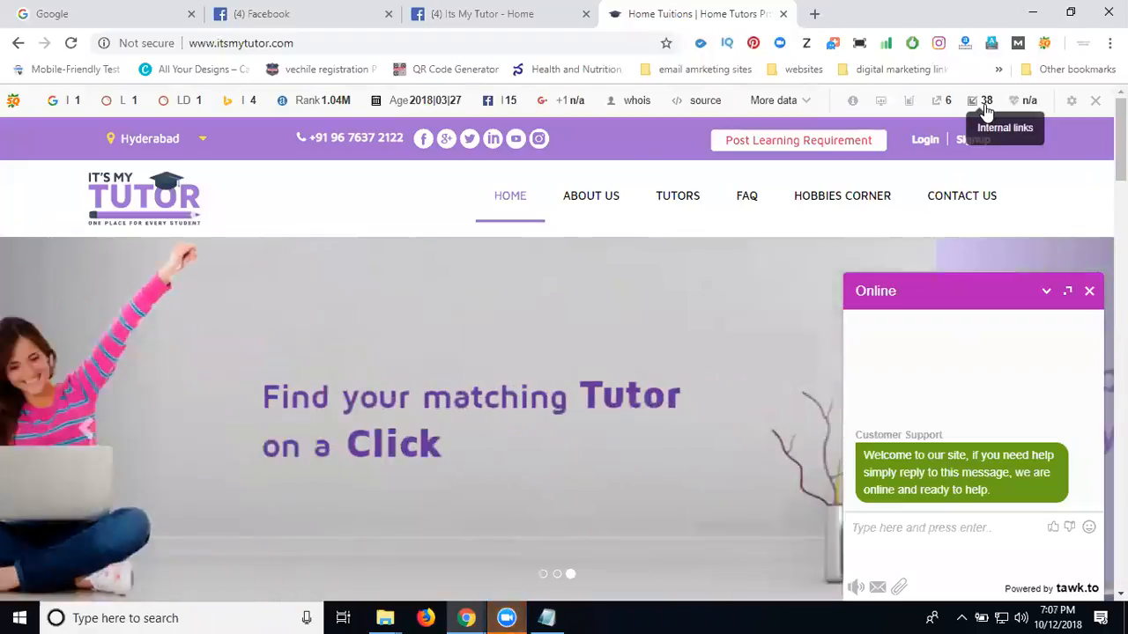
Switch from the tutoring website to the Facebook news feed and open the Events section.
{"action": "left_click", "coordinate": [300, 12]}
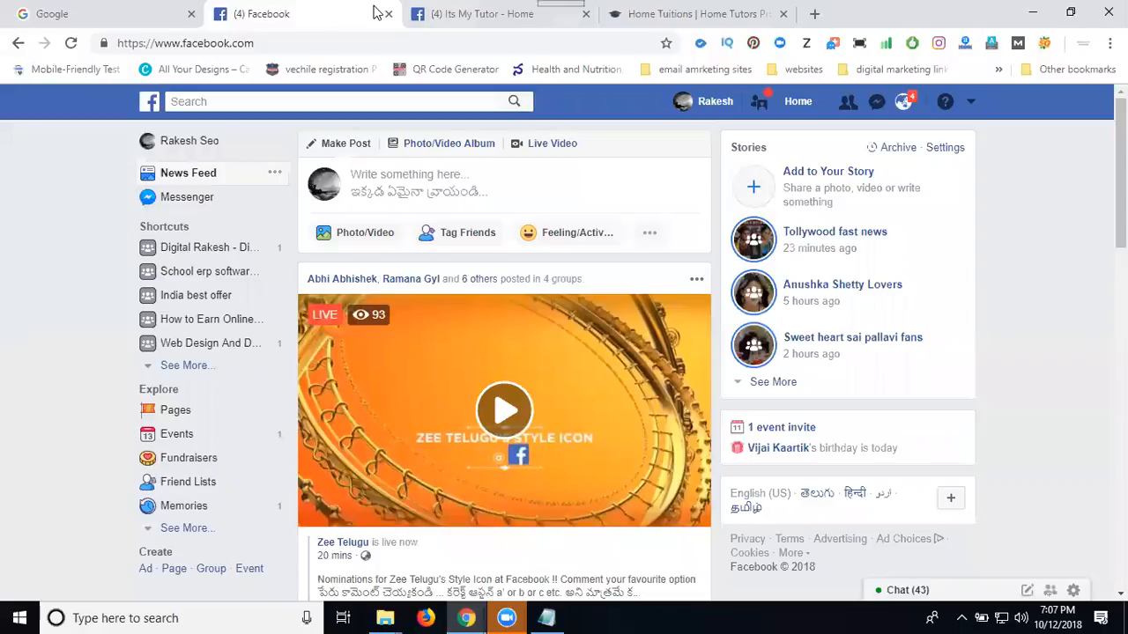
{"action": "left_click", "coordinate": [466, 14]}
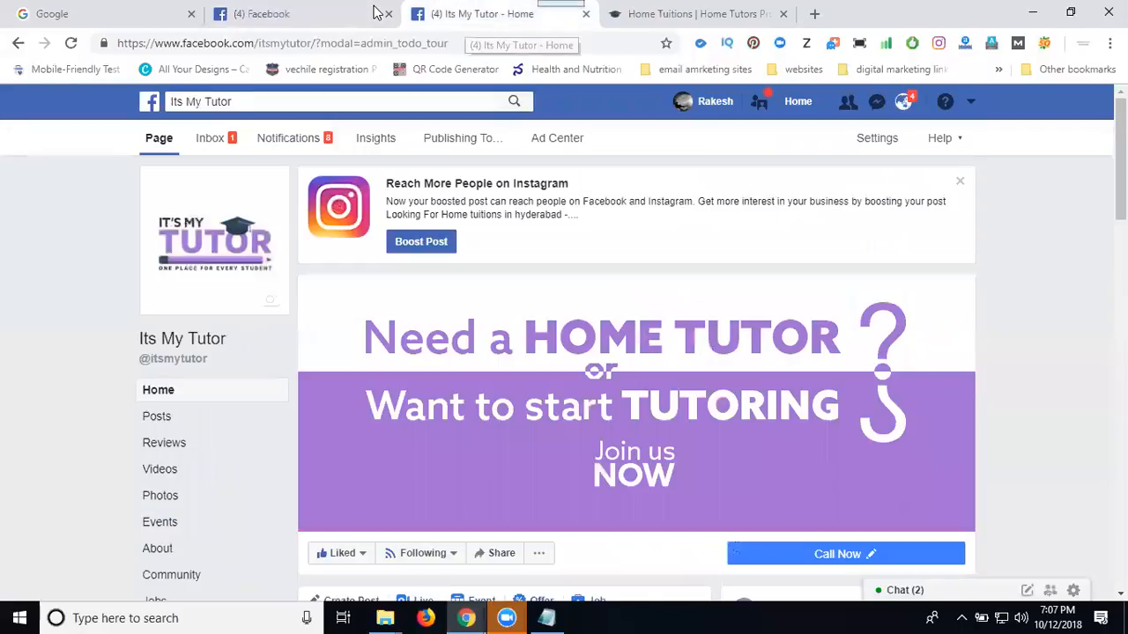
{"action": "left_click", "coordinate": [282, 19]}
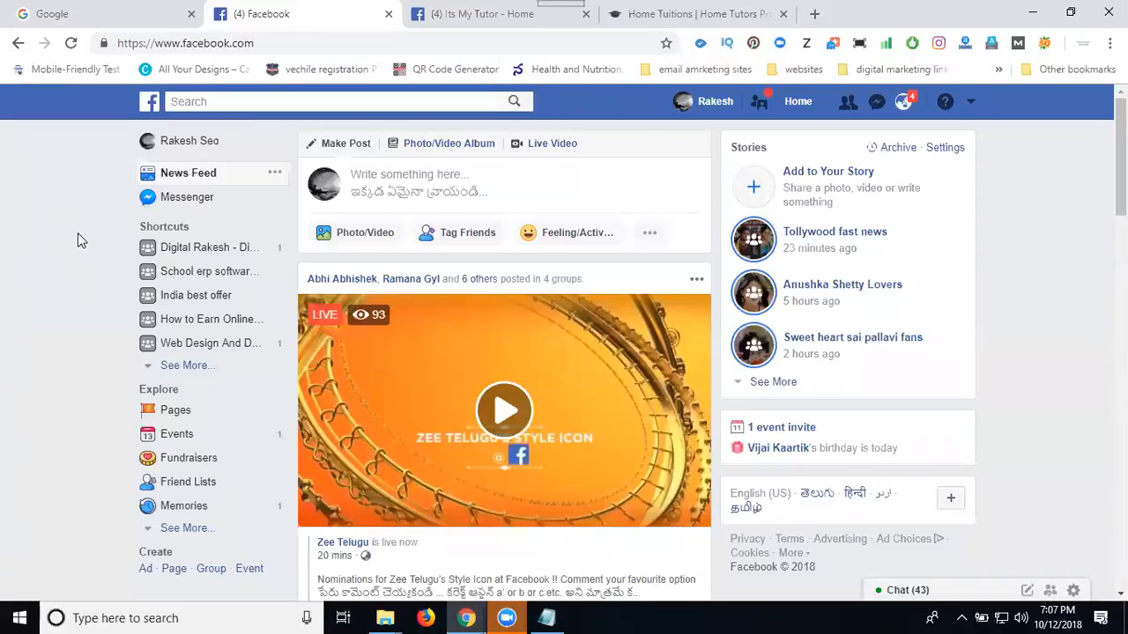
{"action": "scroll", "coordinate": [119, 343], "scroll_direction": "down", "scroll_amount": 2}
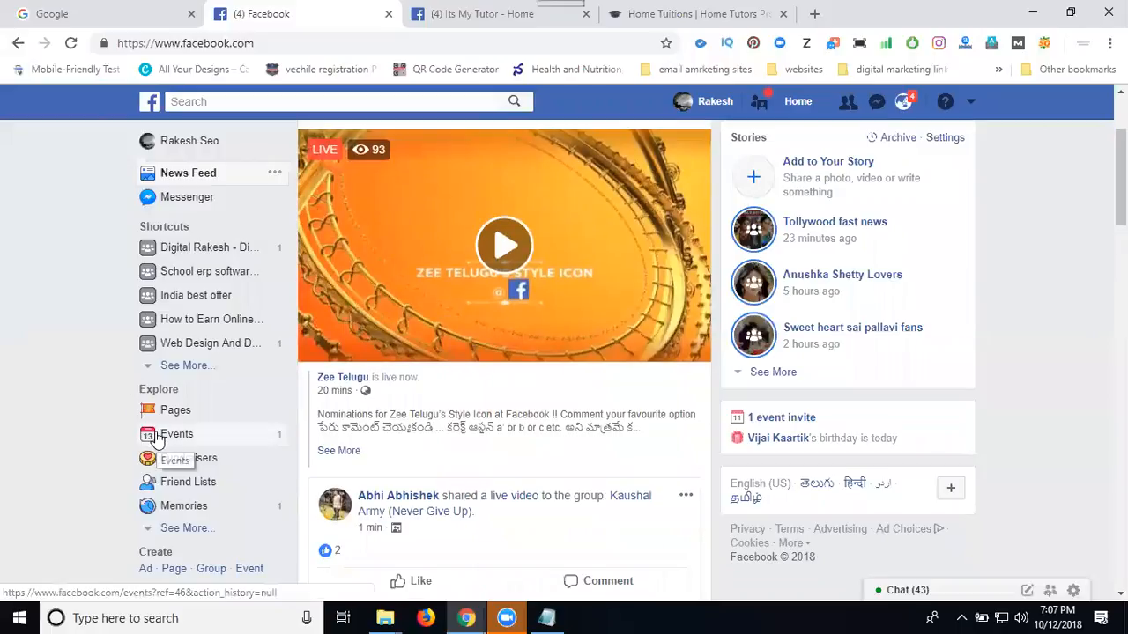
{"action": "left_click", "coordinate": [163, 436]}
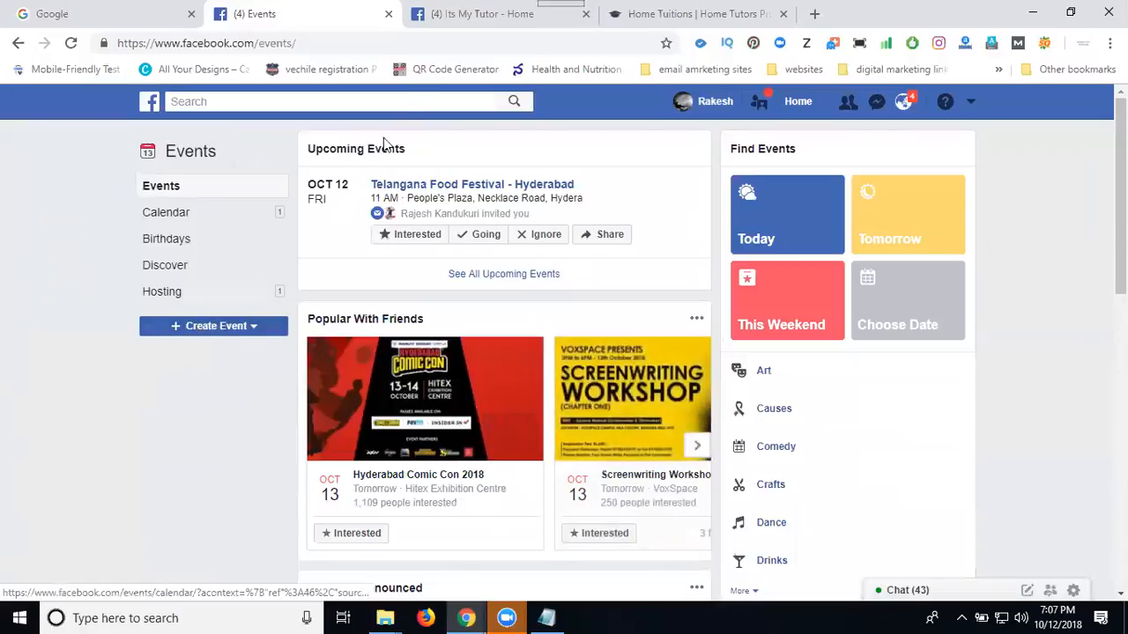
Start a new event from the post composer of the Its My Tutor page.
{"action": "left_click", "coordinate": [439, 21]}
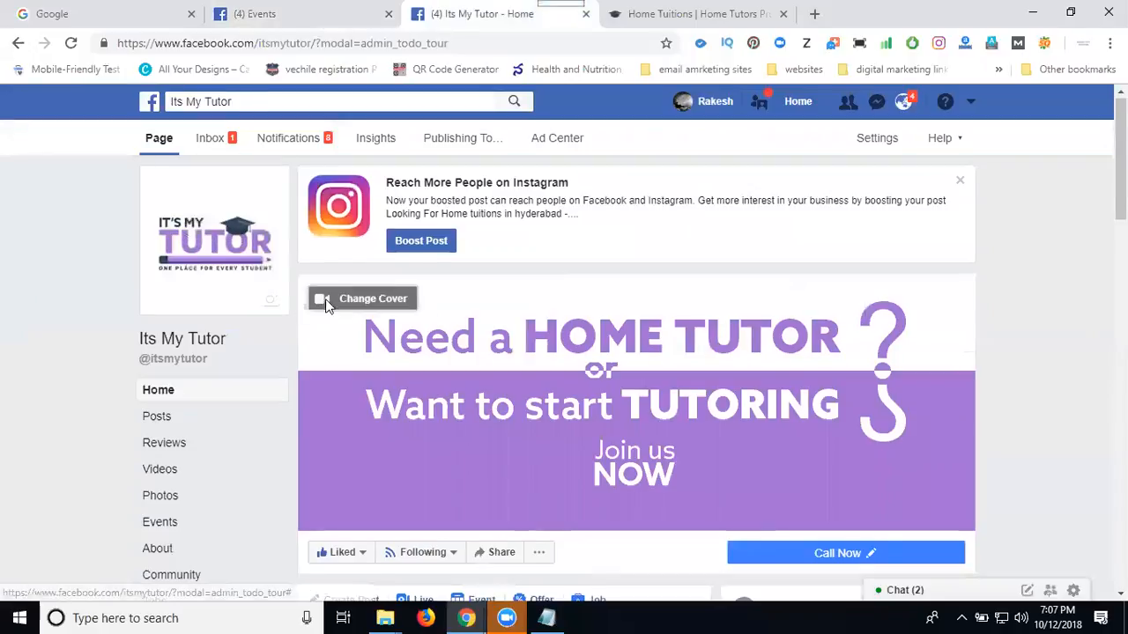
{"action": "scroll", "coordinate": [325, 298], "scroll_direction": "down", "scroll_amount": 4}
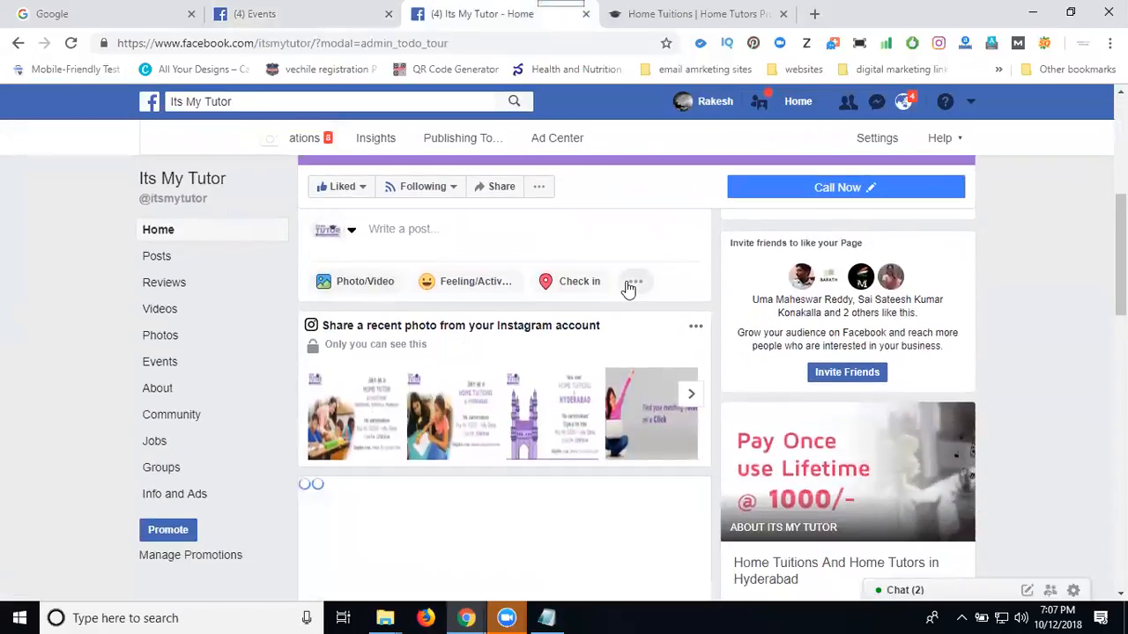
{"action": "left_click", "coordinate": [629, 290]}
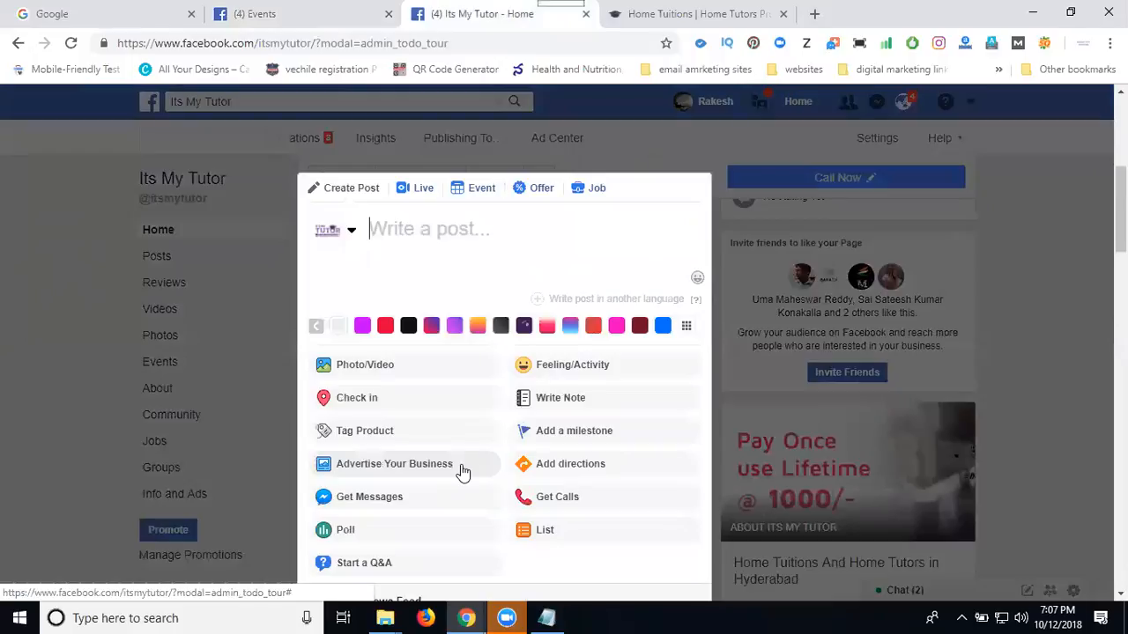
{"action": "scroll", "coordinate": [463, 462], "scroll_direction": "down", "scroll_amount": 1}
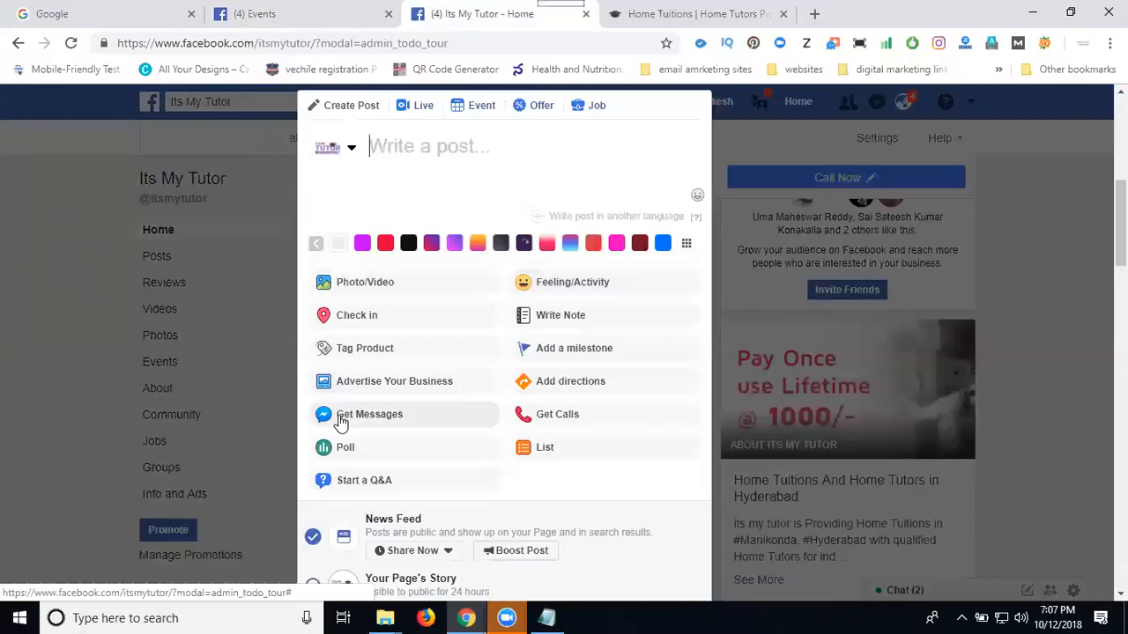
{"action": "left_click", "coordinate": [468, 109]}
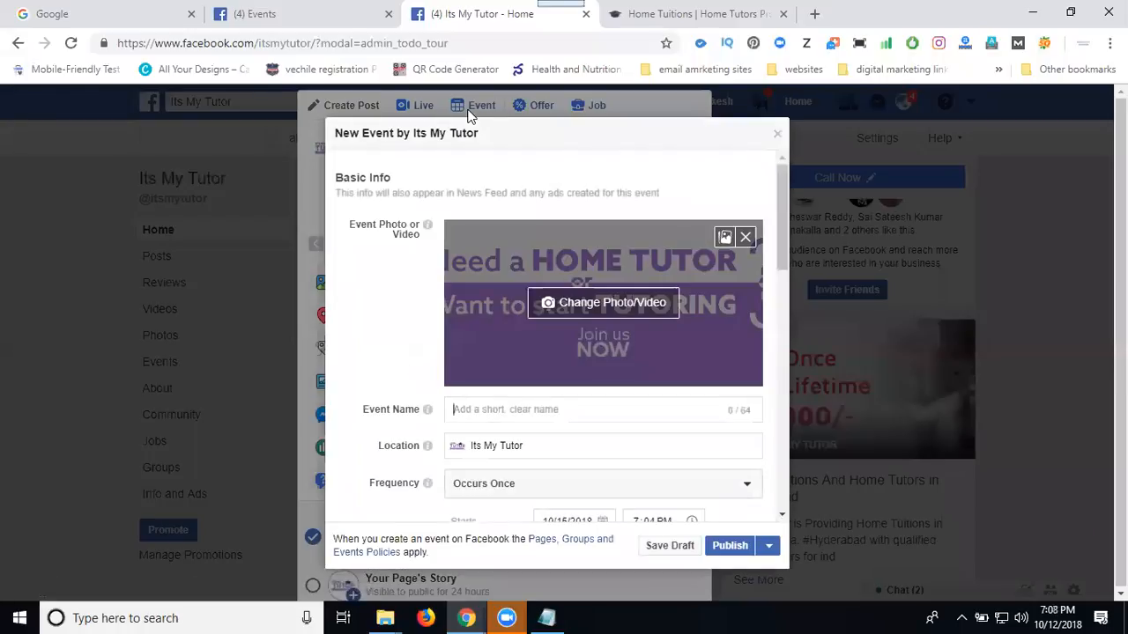
Replace the event photo with "tutor and tuitions" from the itsmytutor folder and reposition it to show the full "Pay Once use Lifetime" text.
{"action": "left_click", "coordinate": [586, 308]}
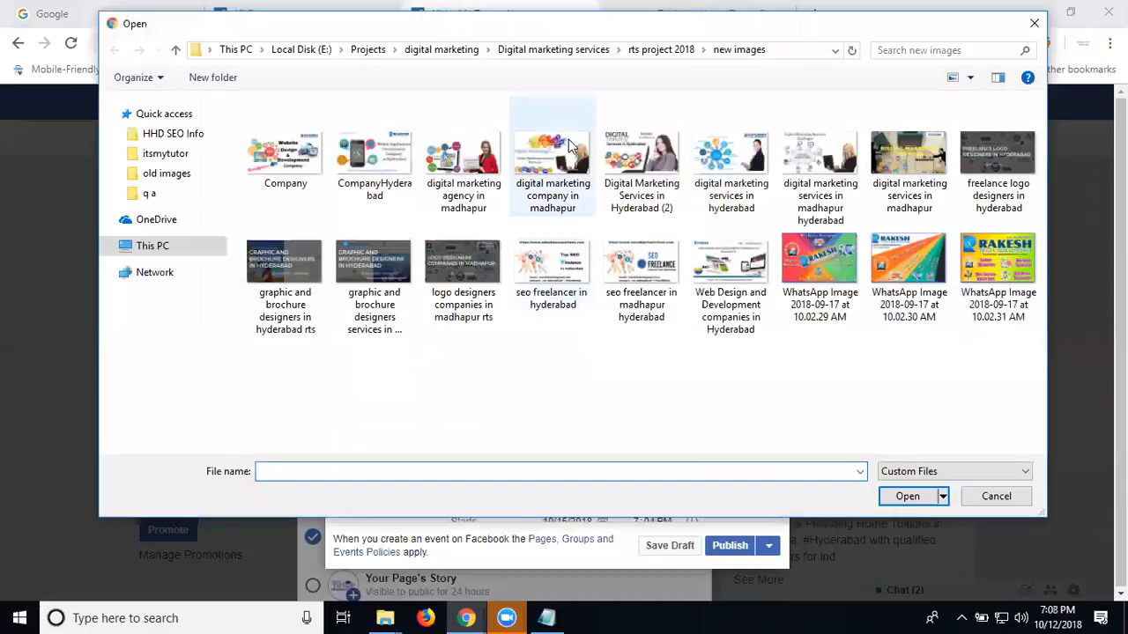
{"action": "left_click", "coordinate": [366, 51]}
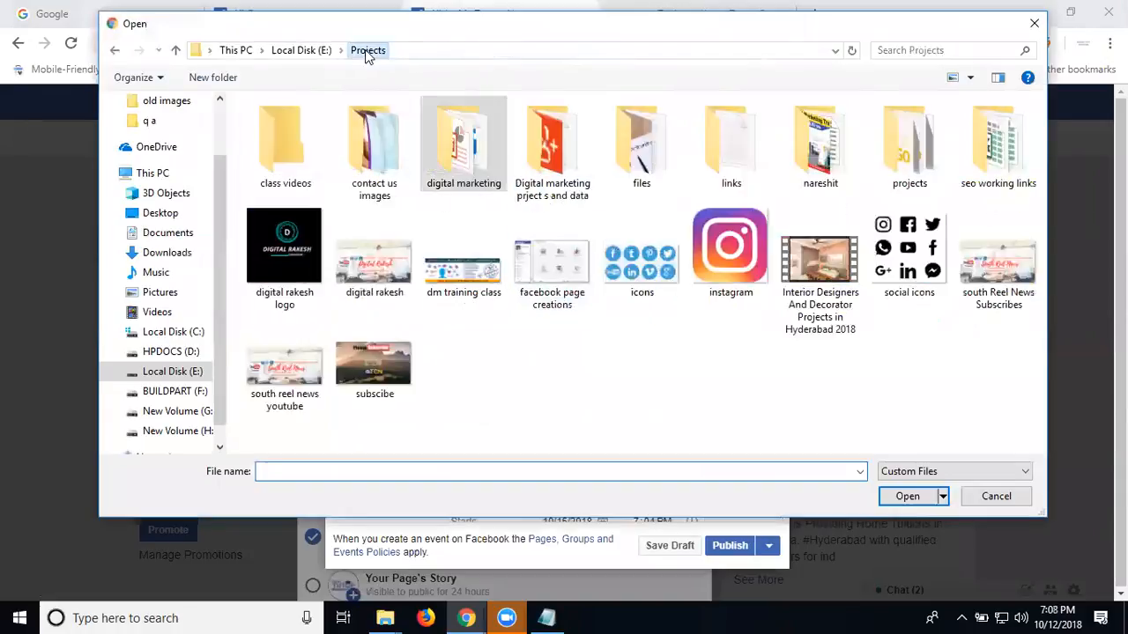
{"action": "double_click", "coordinate": [881, 159]}
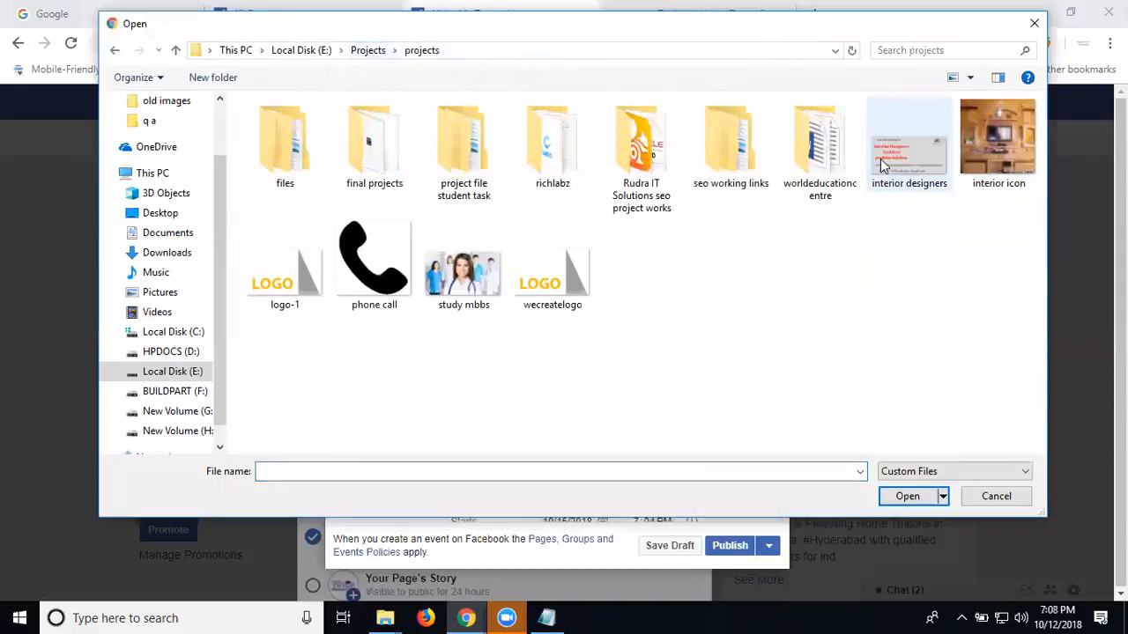
{"action": "double_click", "coordinate": [388, 165]}
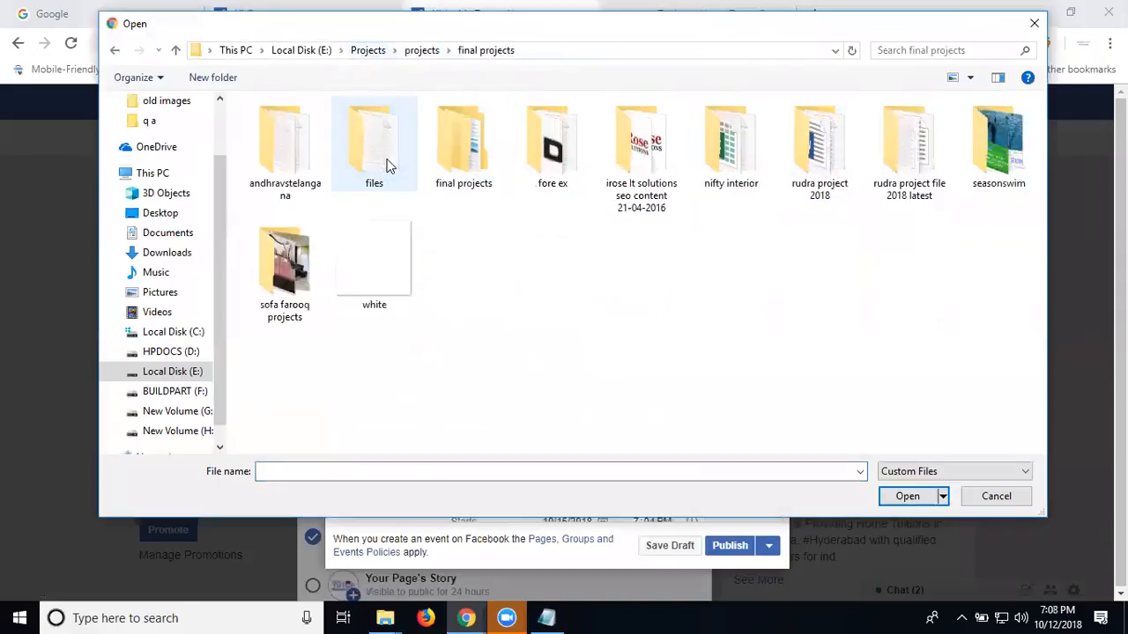
{"action": "double_click", "coordinate": [464, 149]}
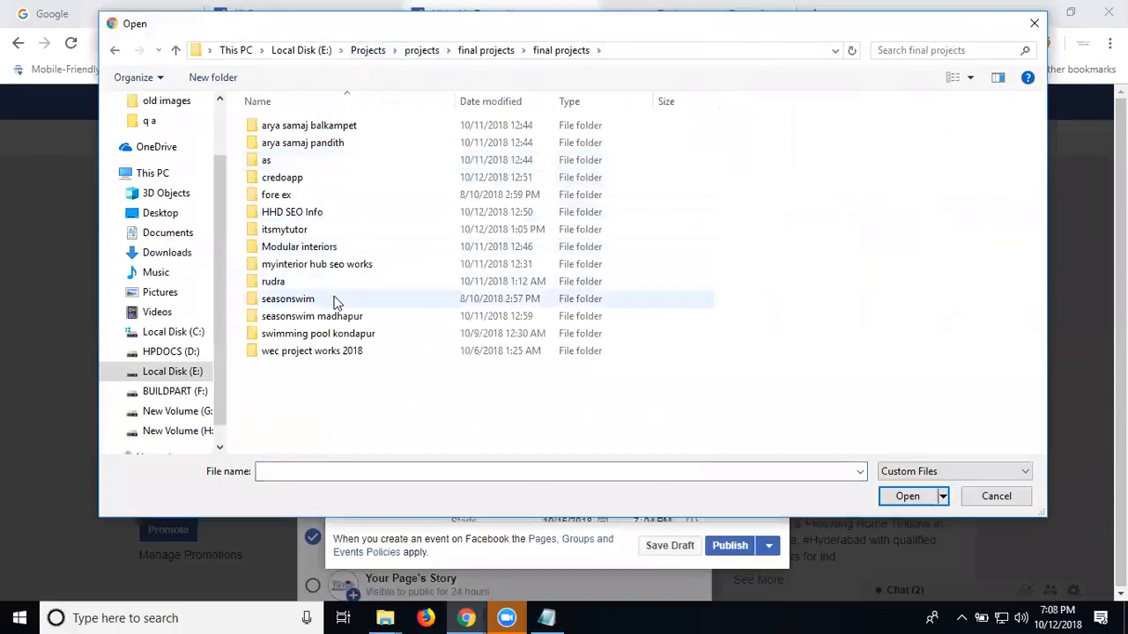
{"action": "left_click", "coordinate": [322, 234]}
{"action": "double_click", "coordinate": [322, 234]}
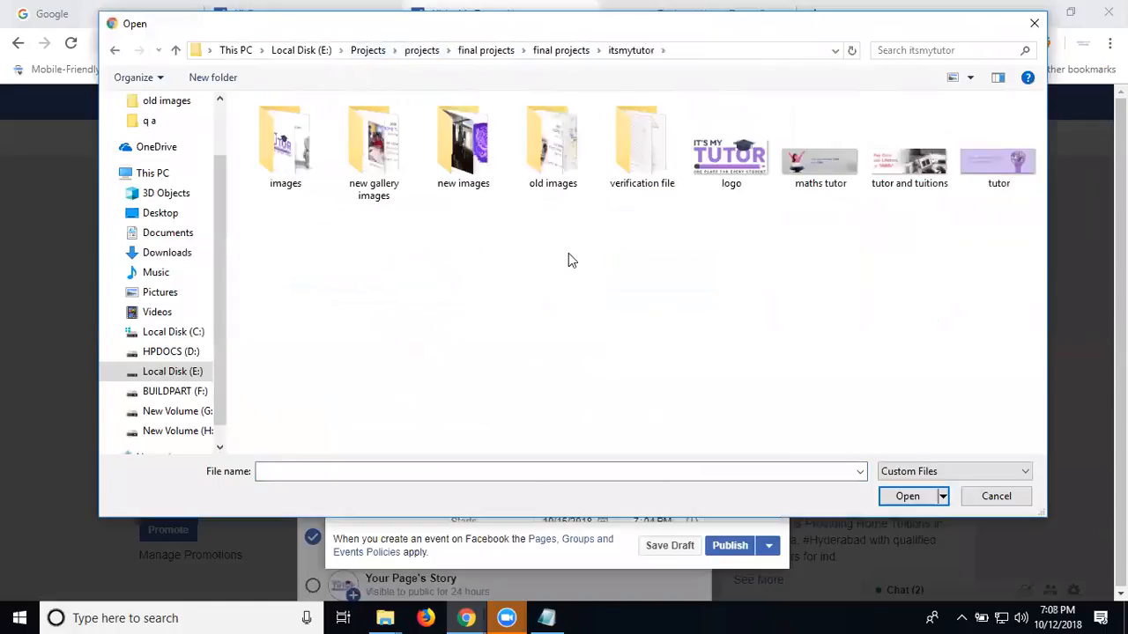
{"action": "double_click", "coordinate": [901, 169]}
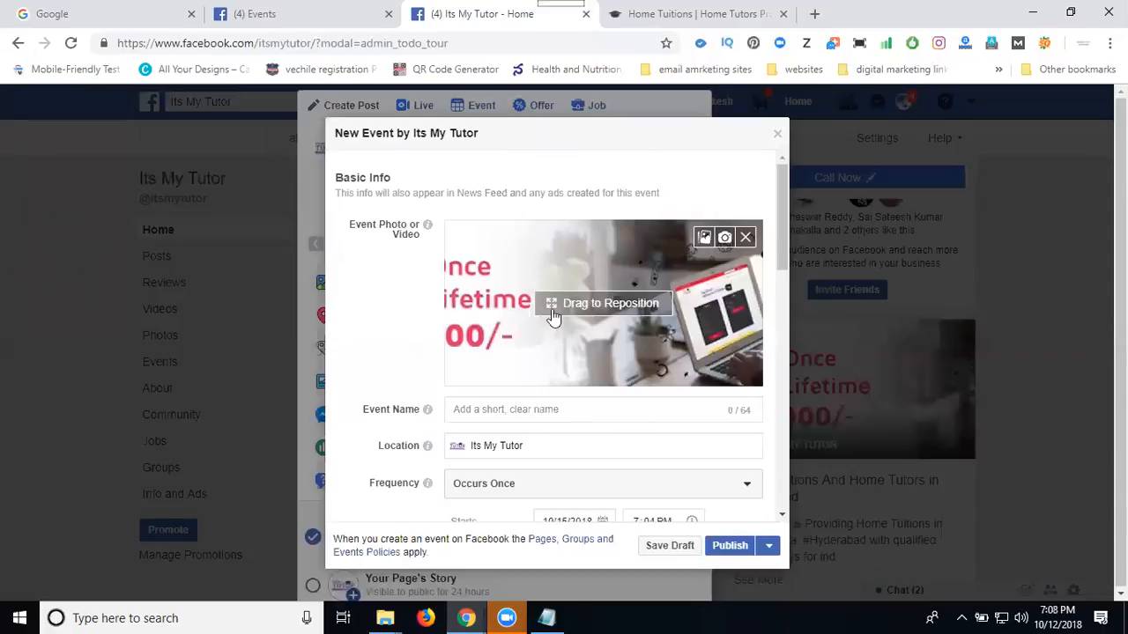
{"action": "left_click_drag", "start_coordinate": [501, 327], "coordinate": [650, 323]}
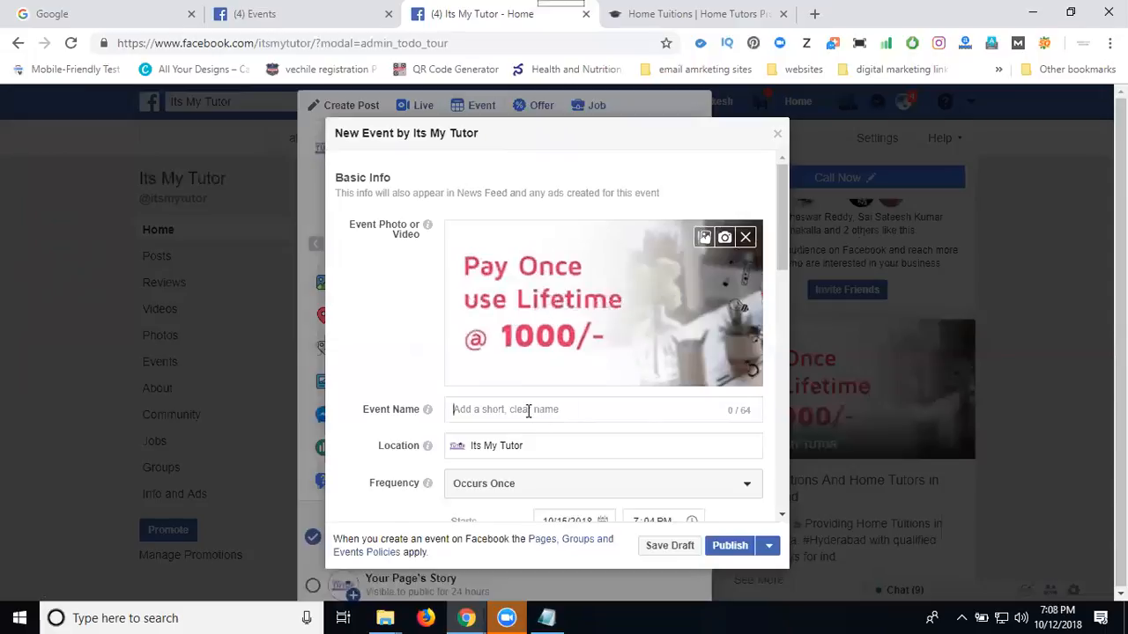
Set the event's frequency to Daily.
{"action": "left_click", "coordinate": [529, 412]}
{"action": "scroll", "coordinate": [526, 379], "scroll_direction": "down", "scroll_amount": 2}
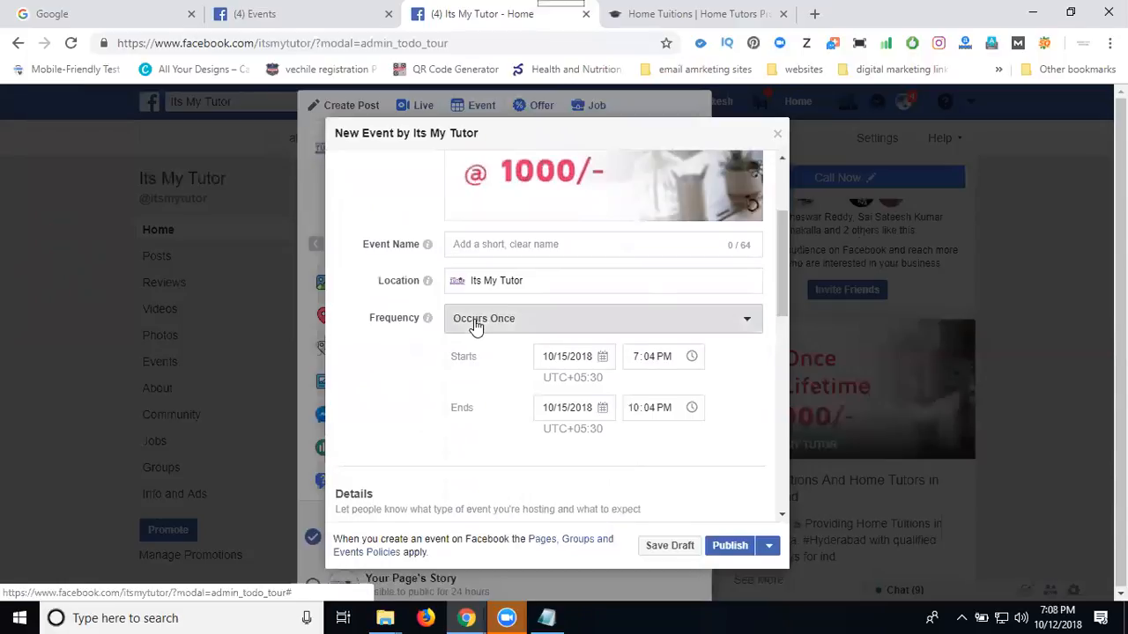
{"action": "left_click", "coordinate": [476, 325]}
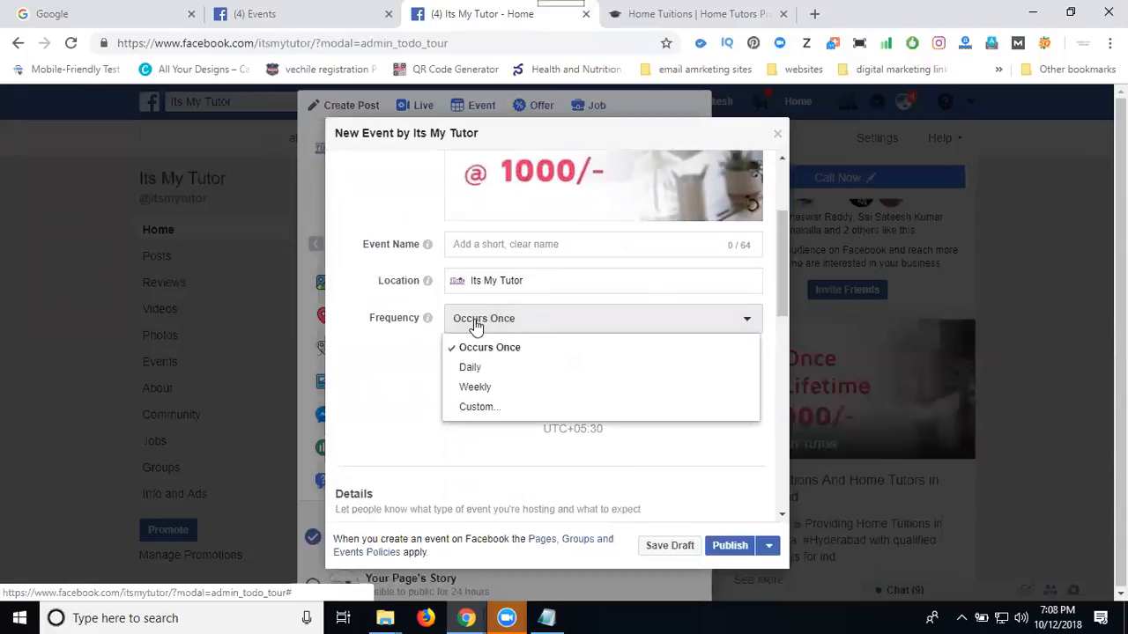
{"action": "left_click", "coordinate": [476, 370]}
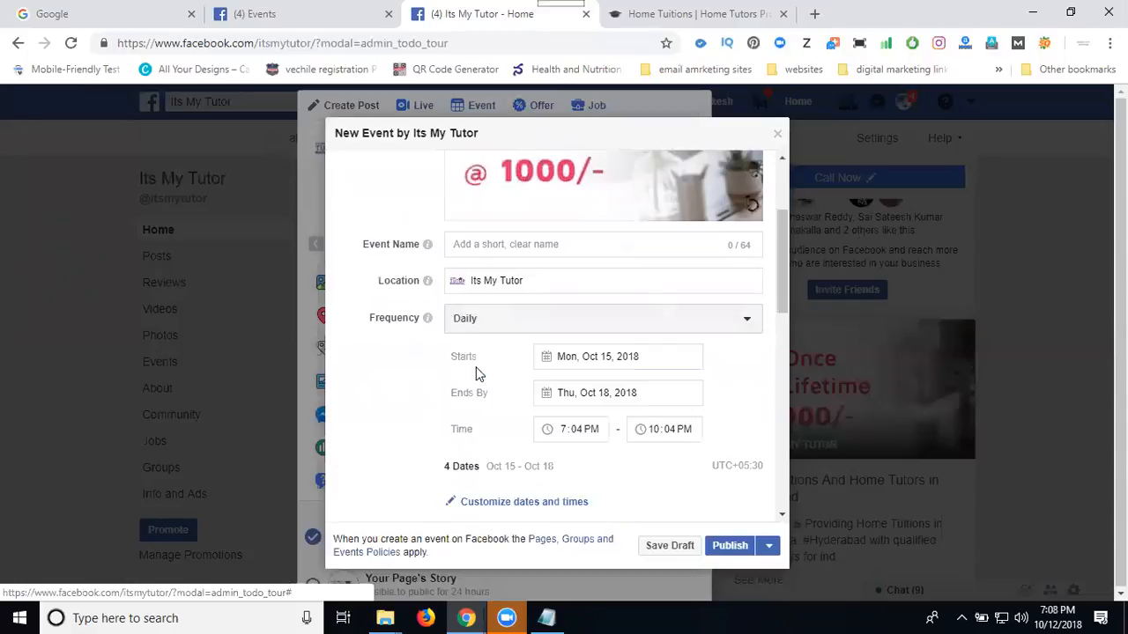
Set the event to start on October 12, 2018 and end by October 31, 2018.
{"action": "left_click", "coordinate": [581, 358]}
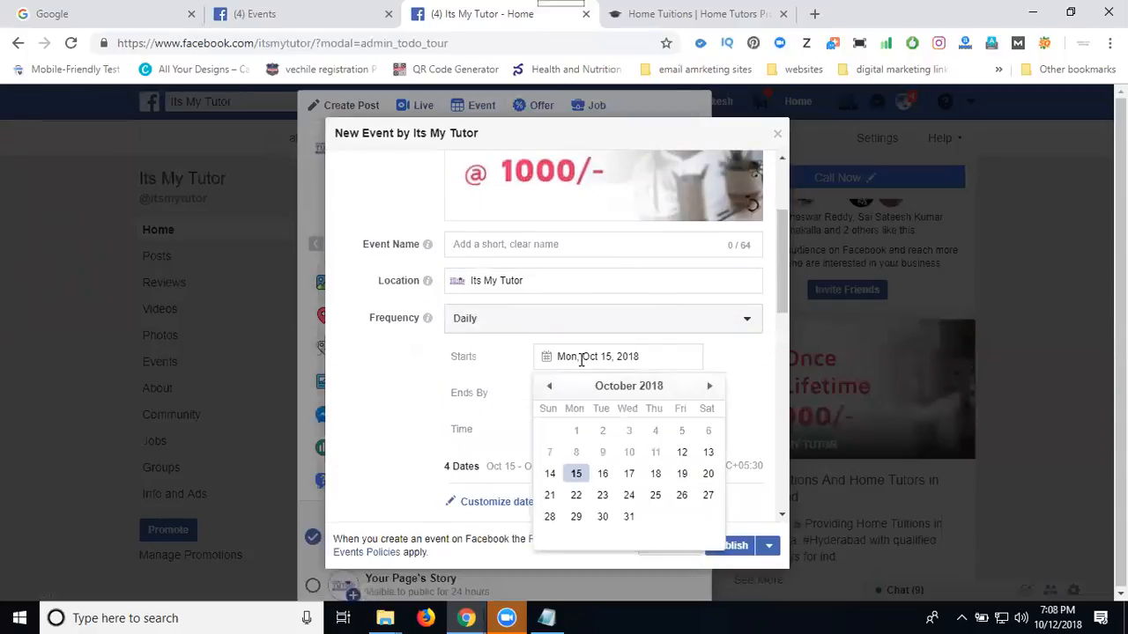
{"action": "left_click", "coordinate": [684, 455]}
{"action": "left_click", "coordinate": [594, 394]}
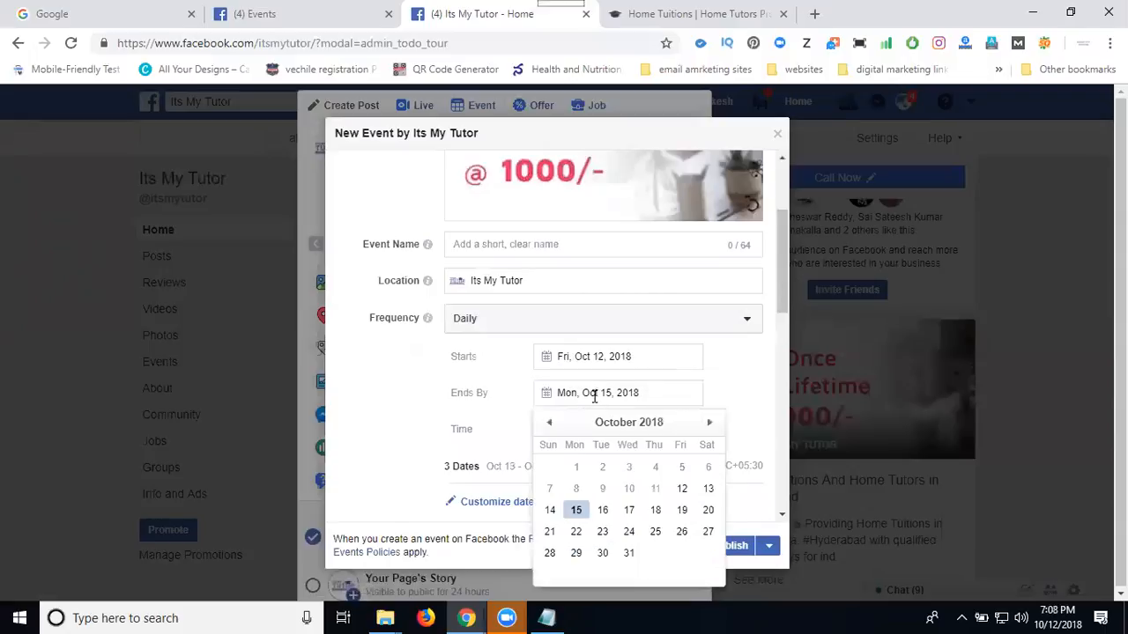
{"action": "left_click", "coordinate": [628, 553]}
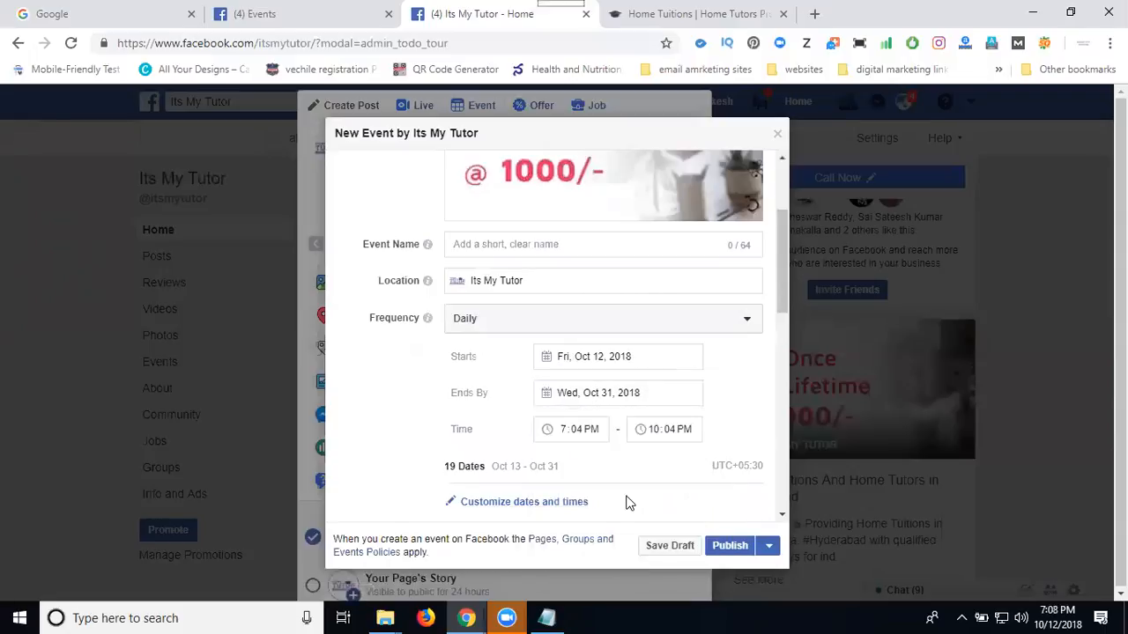
Set the daily event time to run from 9:04 AM to 10:04 PM.
{"action": "left_click", "coordinate": [565, 432]}
{"action": "type", "text": "9"}
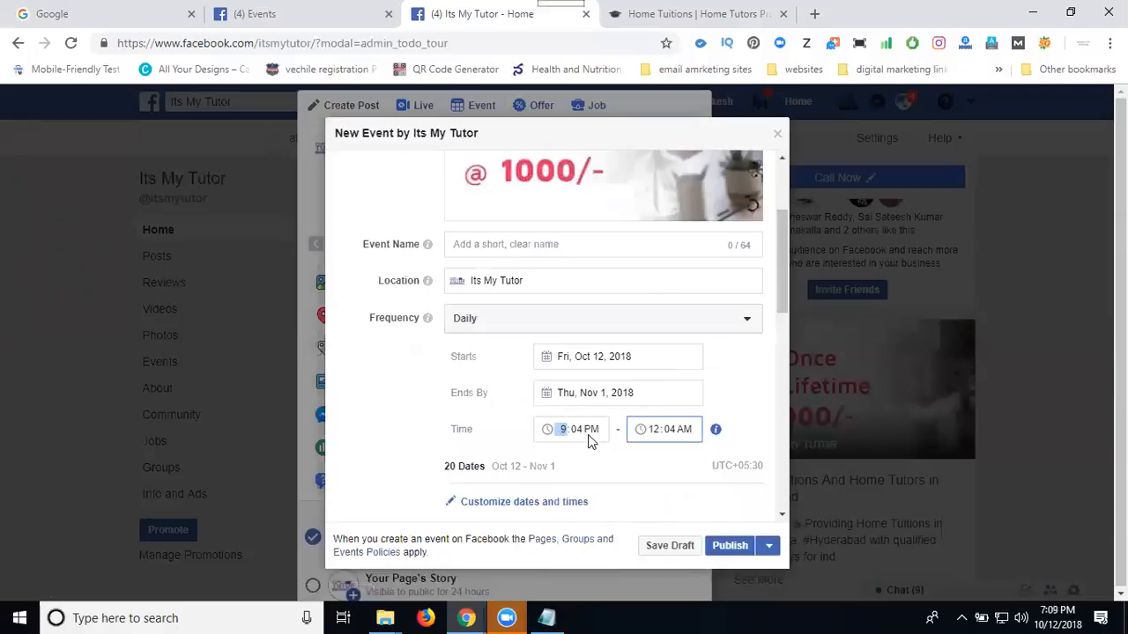
{"action": "type", "text": "a"}
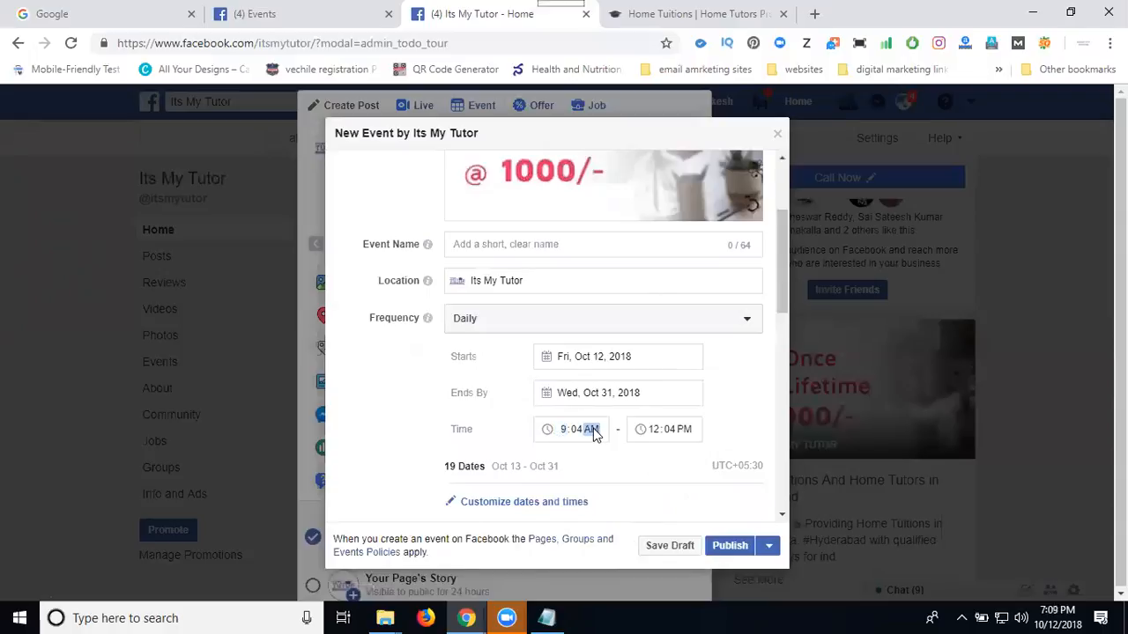
{"action": "left_click", "coordinate": [656, 431]}
{"action": "type", "text": "10"}
Change the event's start date to October 13, 2018.
{"action": "left_click", "coordinate": [597, 394]}
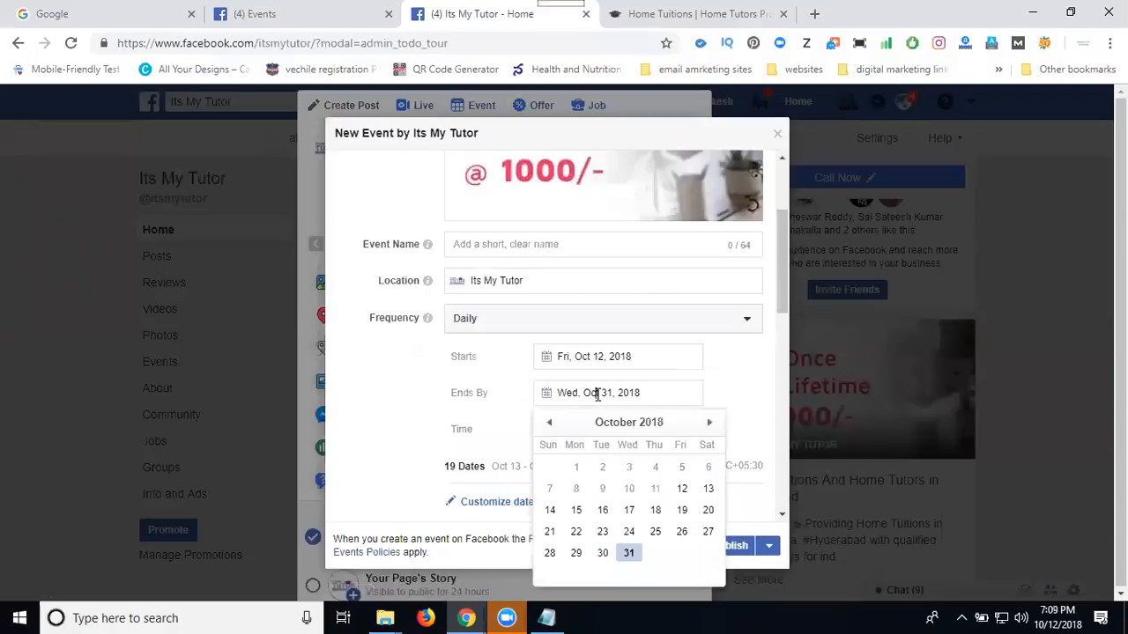
{"action": "left_click", "coordinate": [598, 359]}
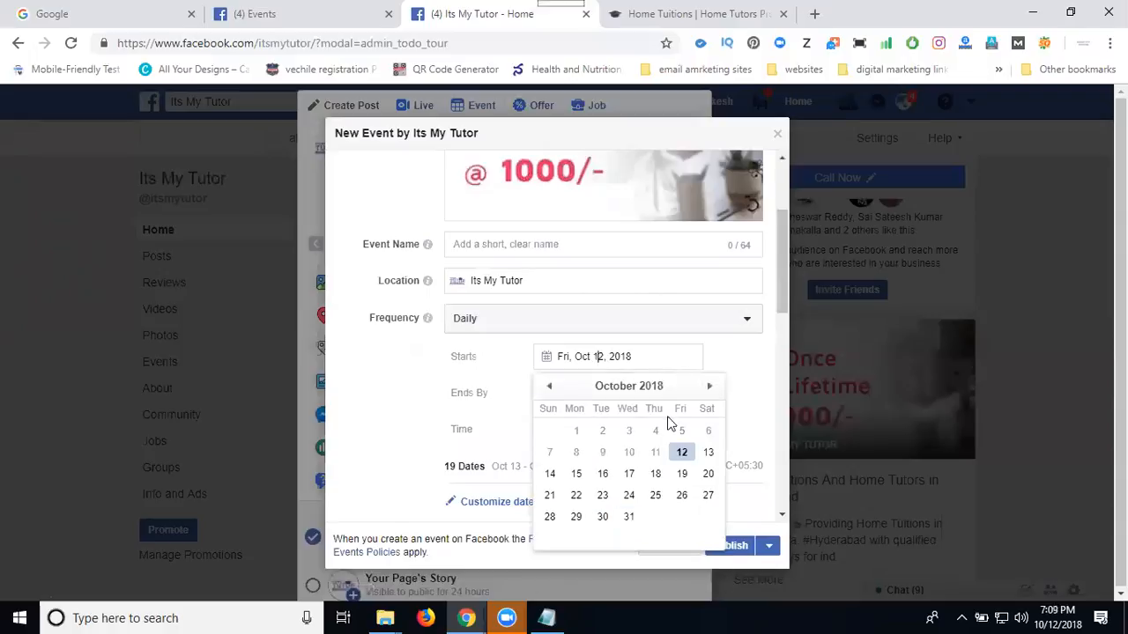
{"action": "left_click", "coordinate": [703, 454]}
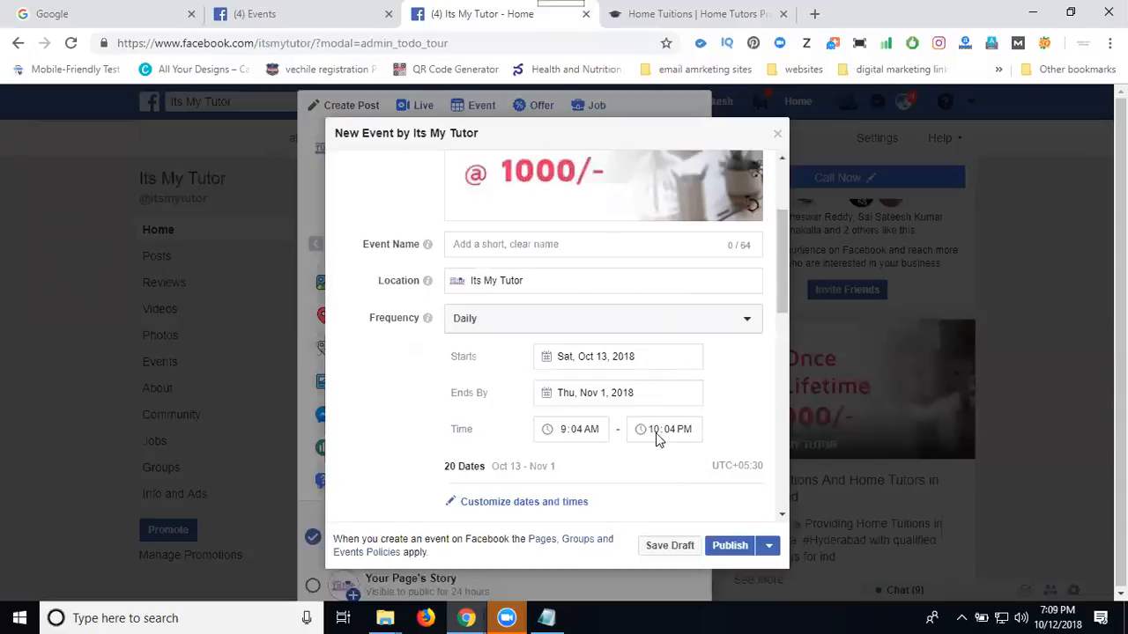
Change the daily event time to 7:04 AM through 11:04 PM.
{"action": "left_click", "coordinate": [564, 431]}
{"action": "type", "text": "7"}
{"action": "left_click", "coordinate": [655, 430]}
{"action": "type", "text": "13, 20"}
{"action": "type", "text": "1"}
Set the event's category to Other in the details section.
{"action": "scroll", "coordinate": [727, 385], "scroll_direction": "down", "scroll_amount": 3}
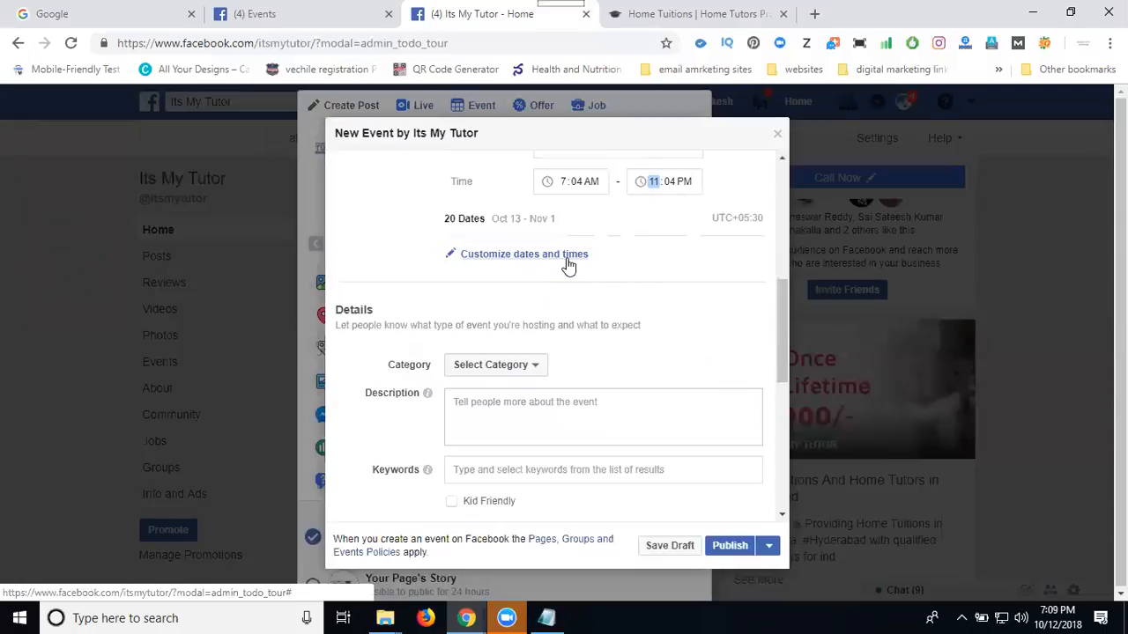
{"action": "left_click", "coordinate": [503, 368]}
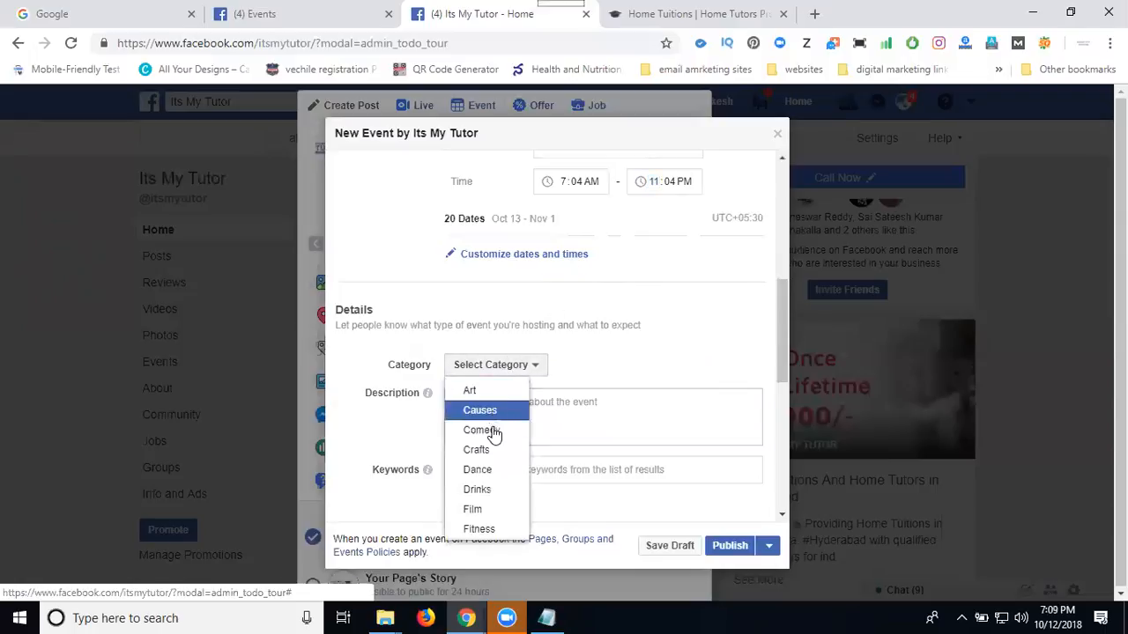
{"action": "scroll", "coordinate": [491, 467], "scroll_direction": "down", "scroll_amount": 2}
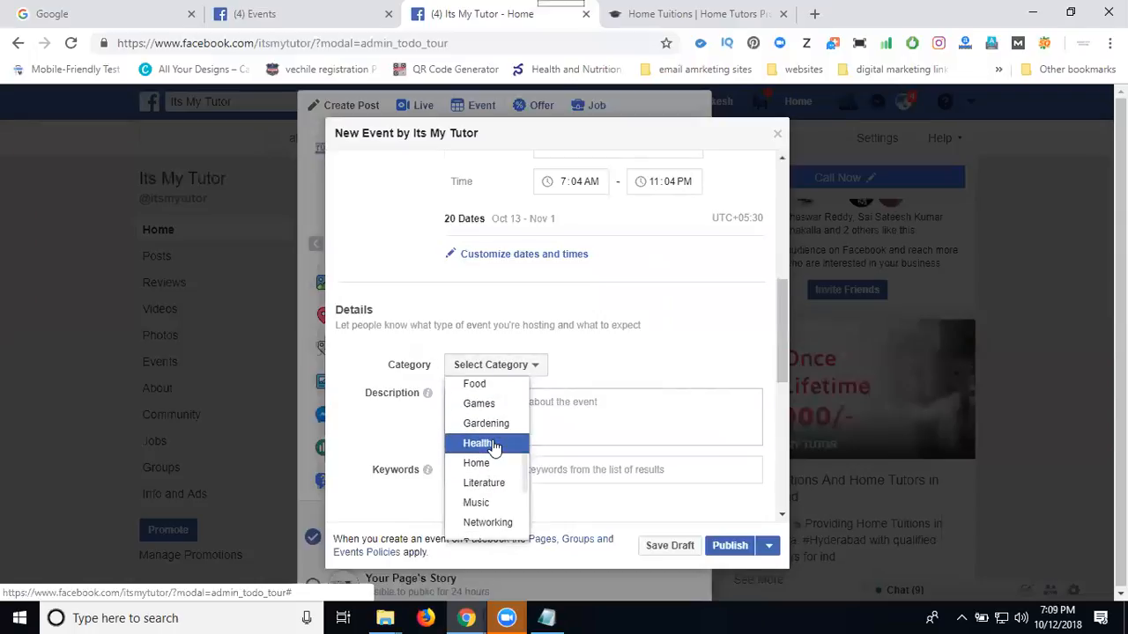
{"action": "scroll", "coordinate": [493, 450], "scroll_direction": "down", "scroll_amount": 1}
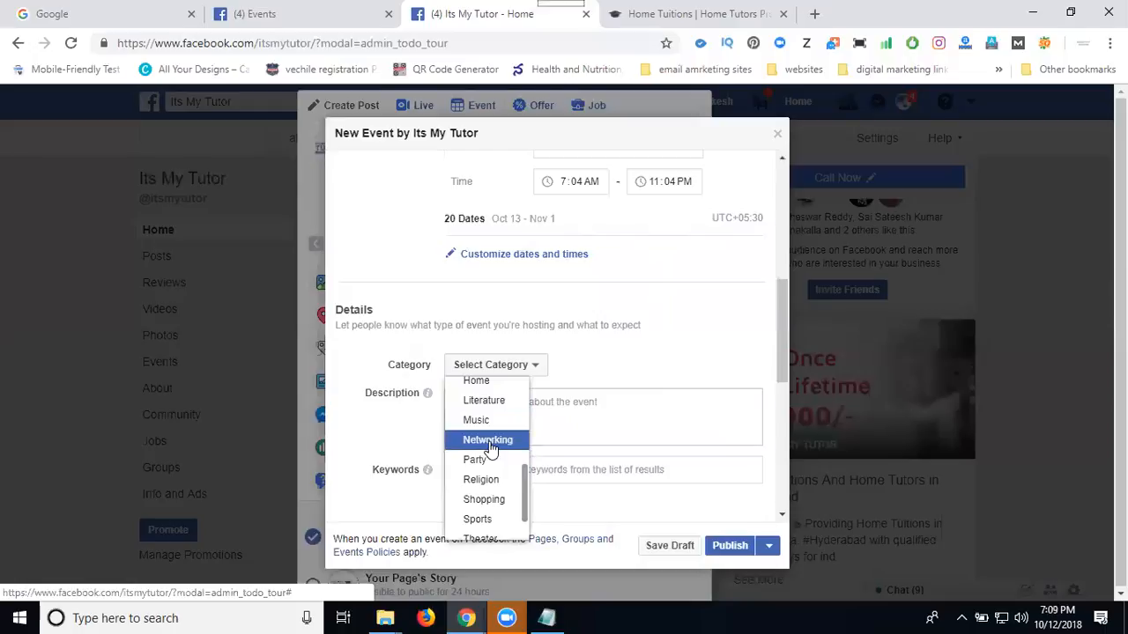
{"action": "scroll", "coordinate": [492, 449], "scroll_direction": "down", "scroll_amount": 1}
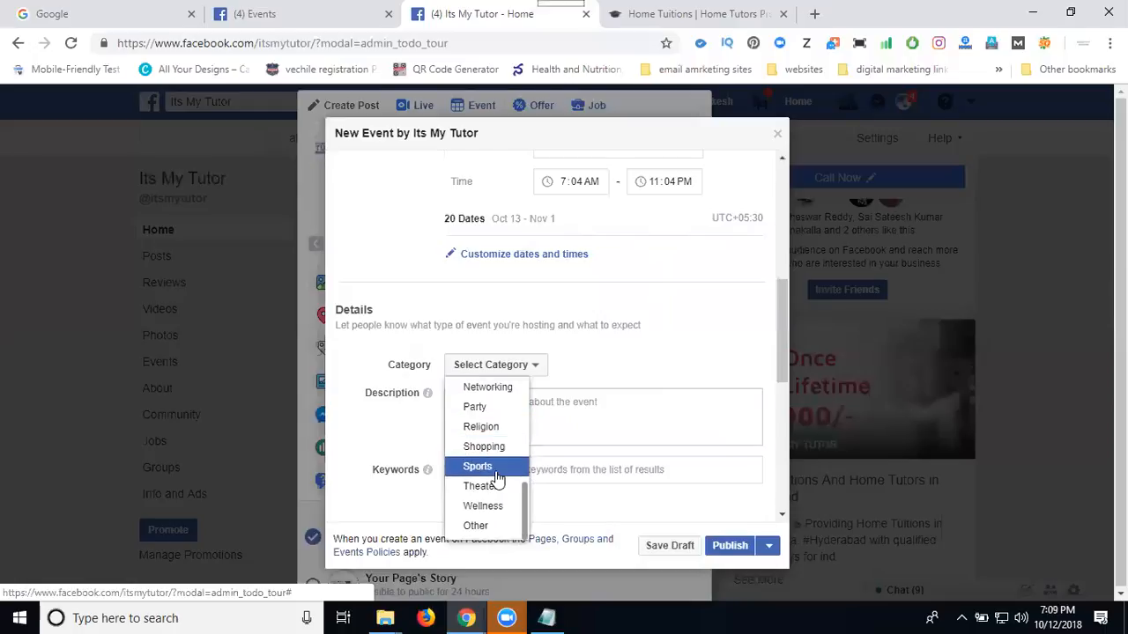
{"action": "left_click", "coordinate": [476, 525]}
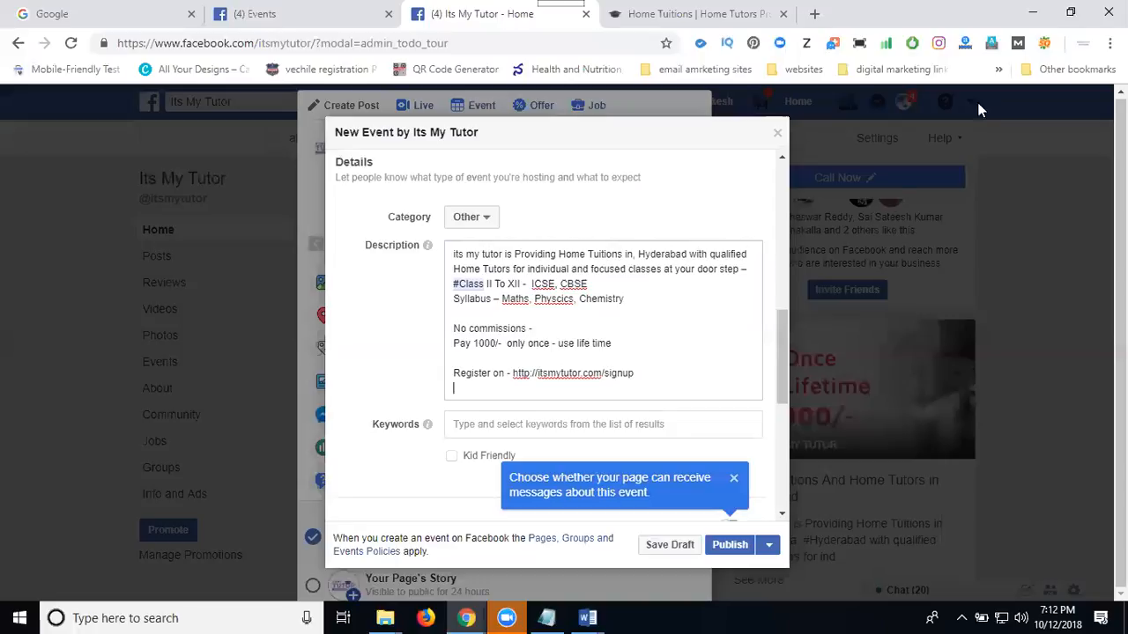
{"action": "scroll", "coordinate": [559, 259], "scroll_direction": "up", "scroll_amount": 4}
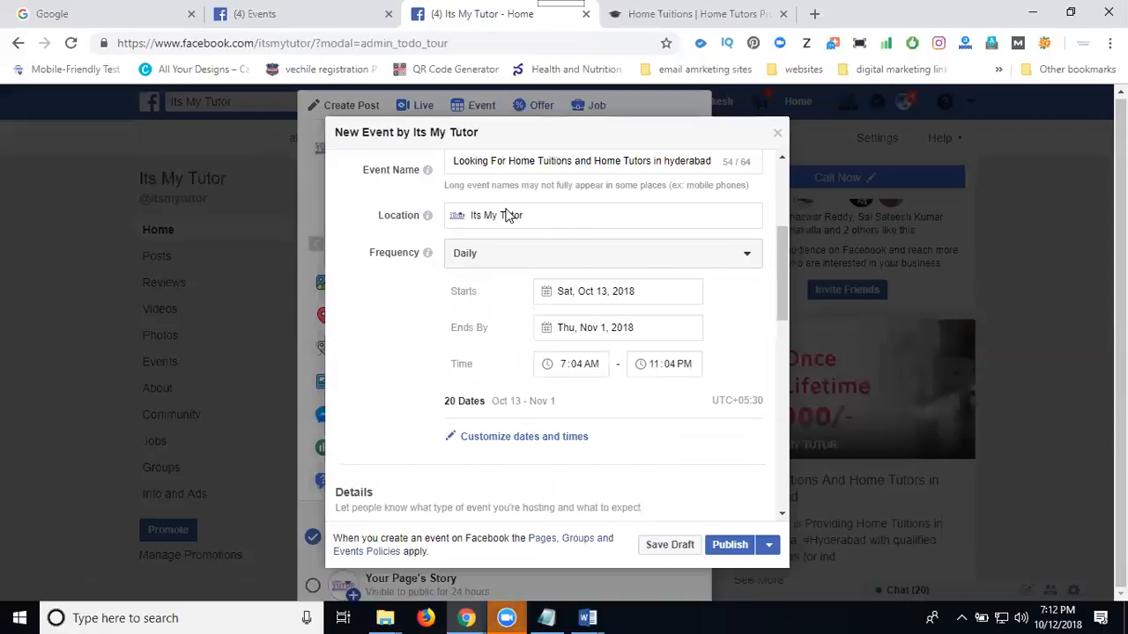
{"action": "triple_click", "coordinate": [504, 219]}
{"action": "type", "text": "hy"}
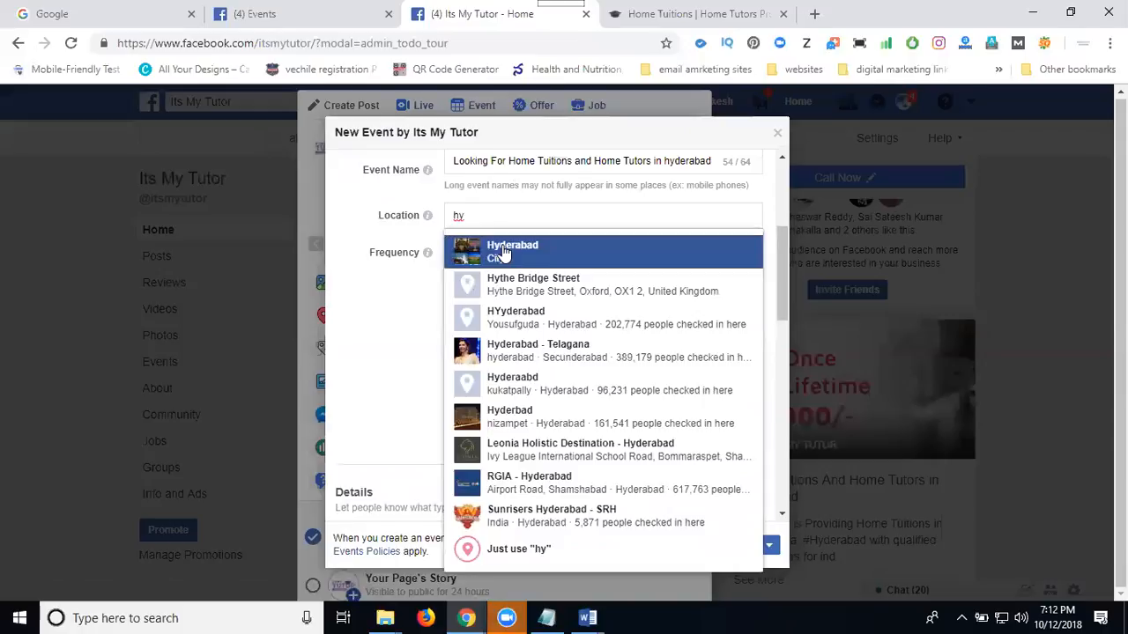
{"action": "left_click", "coordinate": [406, 319]}
Set the event's location to the Its My Tutor place.
{"action": "double_click", "coordinate": [469, 214]}
{"action": "type", "text": "its "}
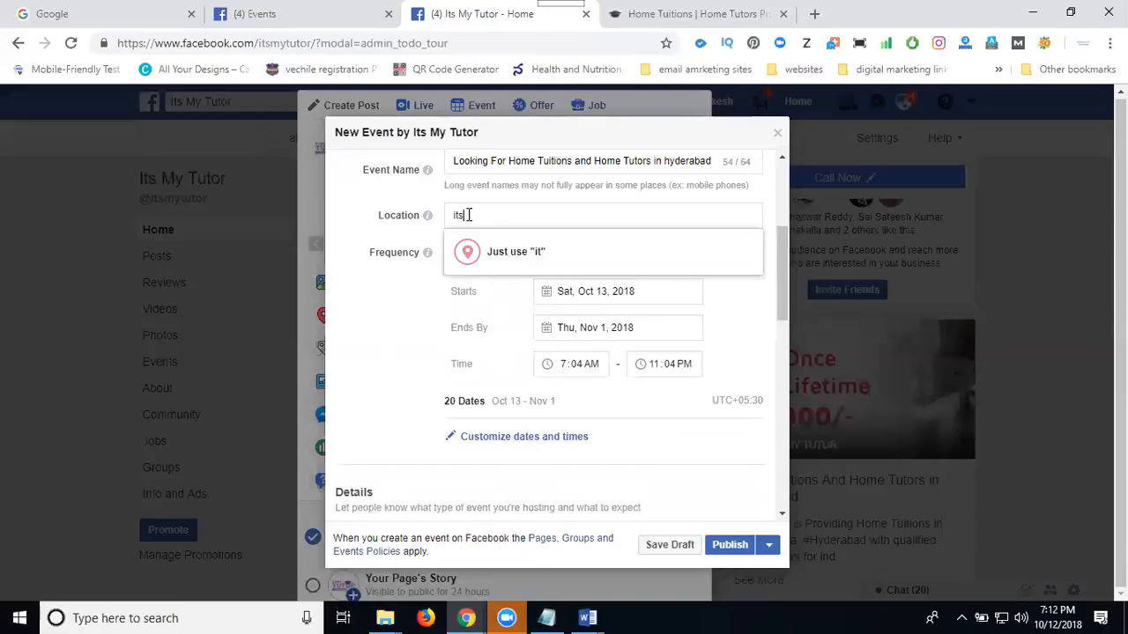
{"action": "type", "text": "my"}
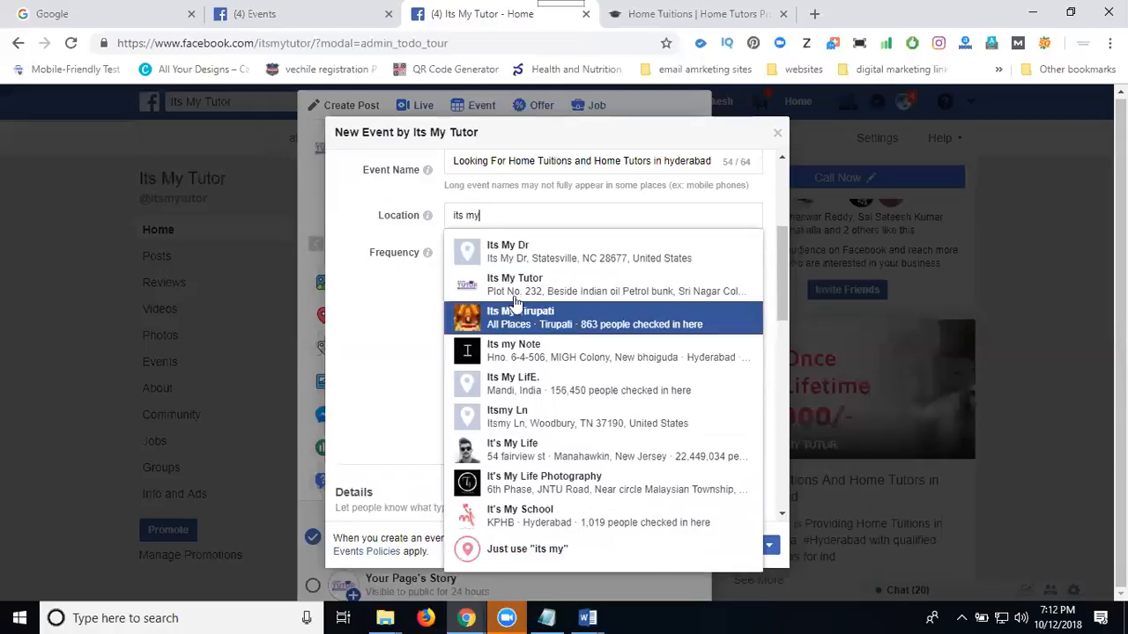
{"action": "left_click", "coordinate": [514, 294]}
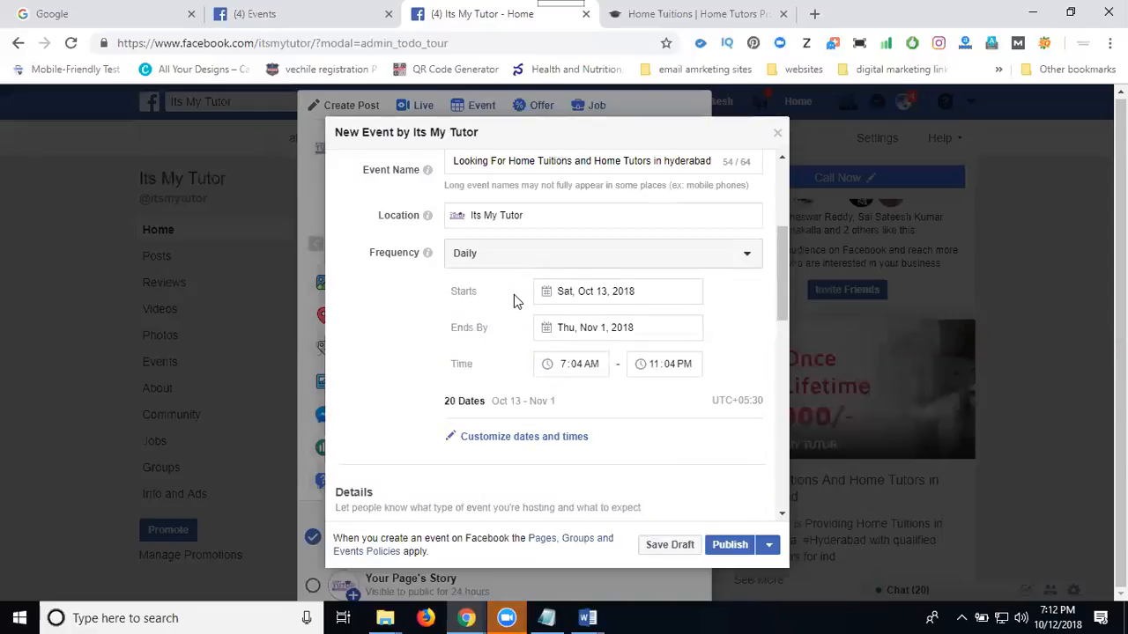
Try the searches "tui", "tea" and "tu" for the event's keywords.
{"action": "scroll", "coordinate": [468, 304], "scroll_direction": "down", "scroll_amount": 3}
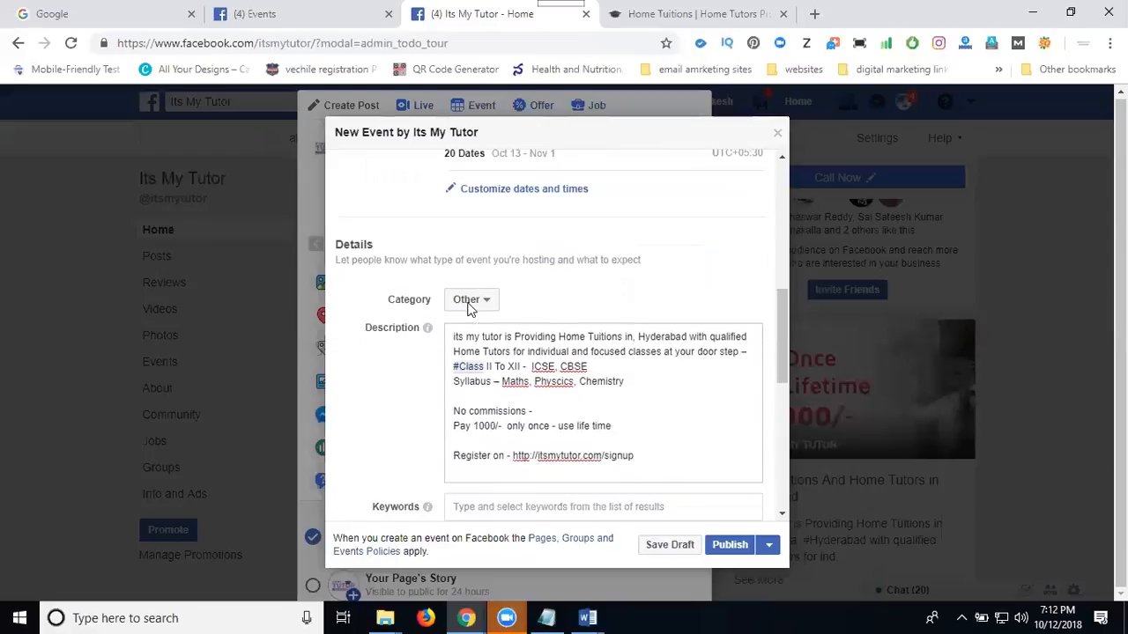
{"action": "scroll", "coordinate": [469, 304], "scroll_direction": "down", "scroll_amount": 3}
{"action": "left_click", "coordinate": [485, 258]}
{"action": "type", "text": "tuit"}
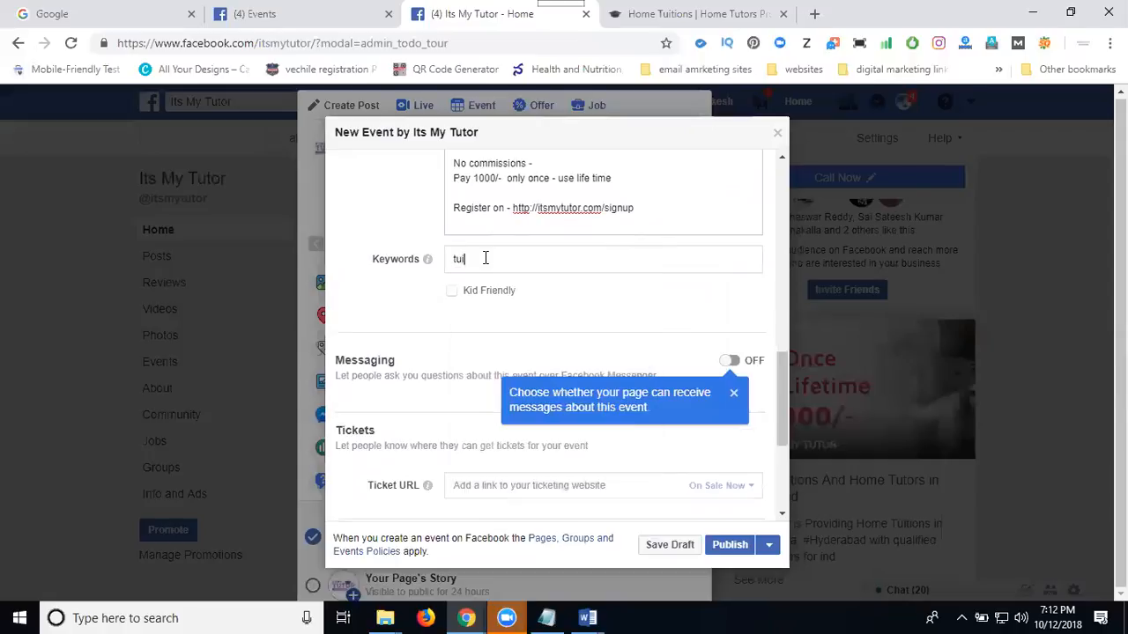
{"action": "key", "text": "BackSpace"}
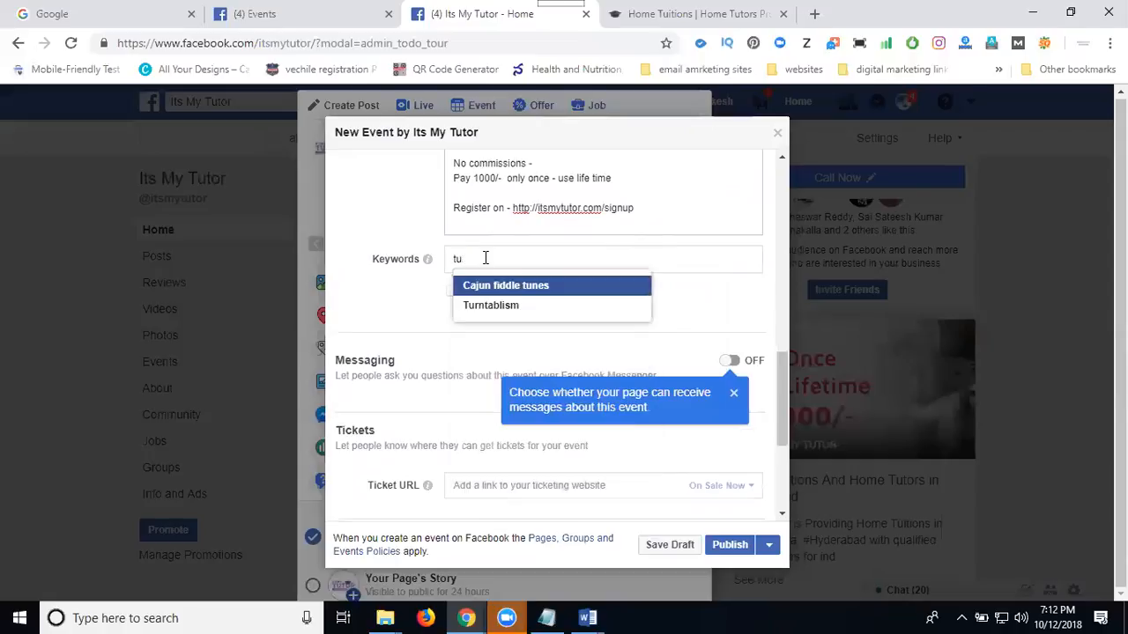
{"action": "key", "text": "BackSpace"}
{"action": "key", "text": "BackSpace"}
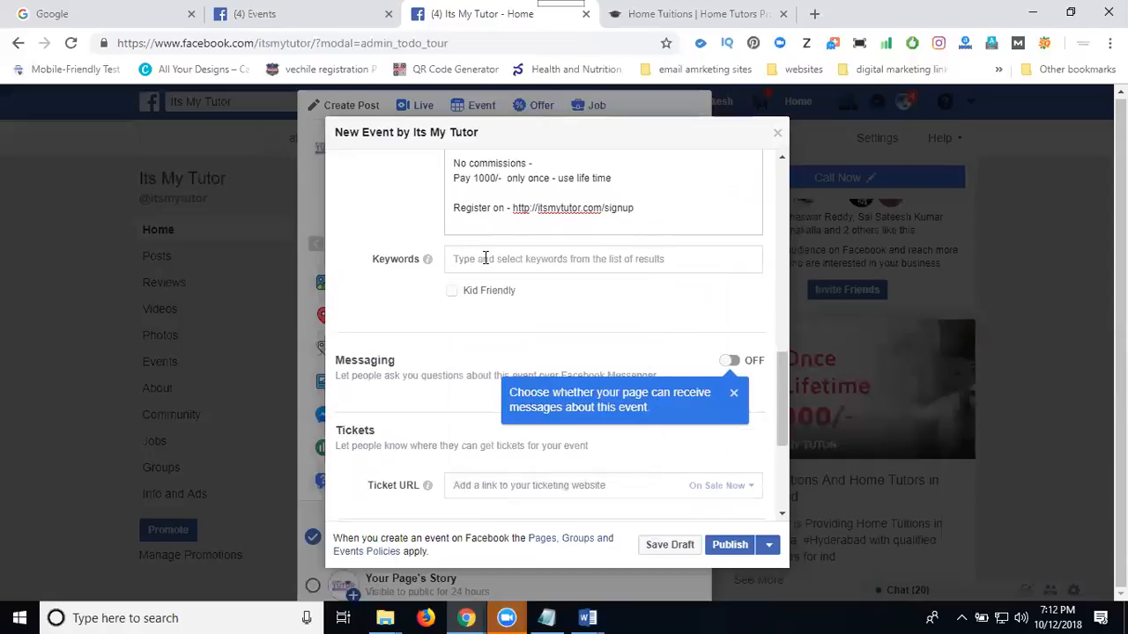
{"action": "type", "text": "tea"}
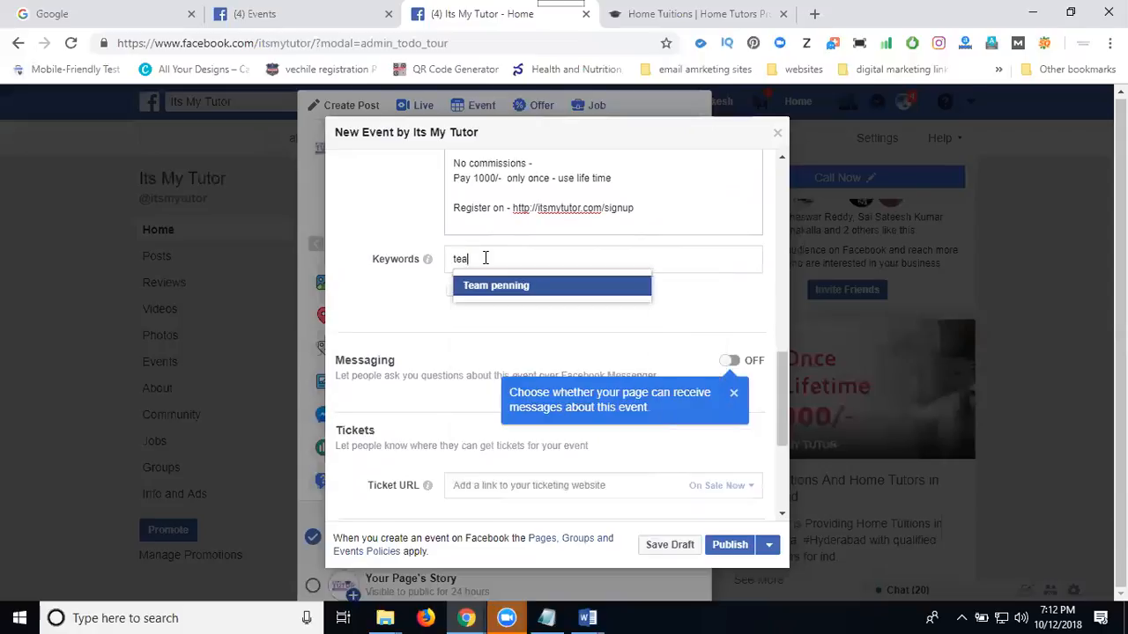
{"action": "key", "text": "BackSpace"}
{"action": "key", "text": "BackSpace"}
{"action": "key", "text": "BackSpace"}
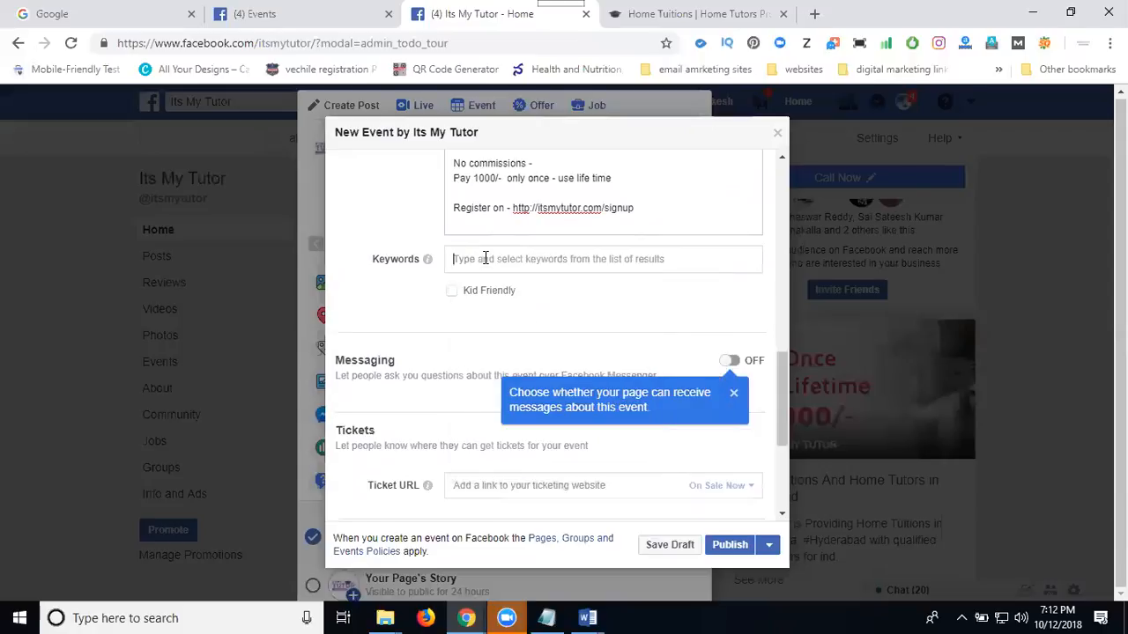
{"action": "type", "text": "tut"}
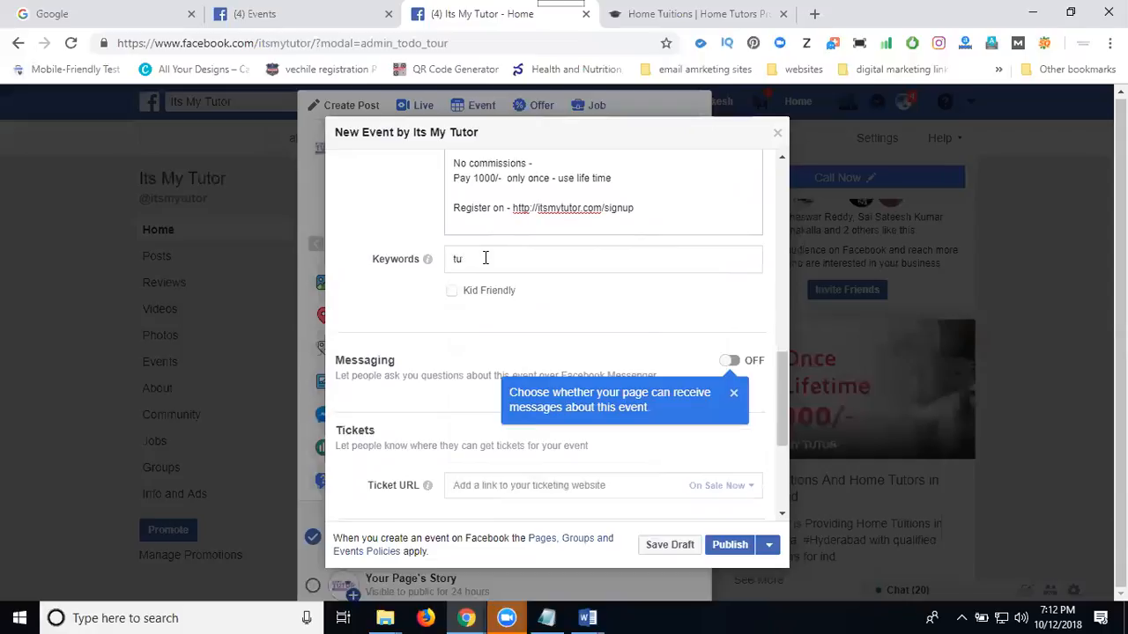
{"action": "key", "text": "BackSpace"}
{"action": "key", "text": "BackSpace"}
Search the event's keywords for "ed" and add Education policy.
{"action": "type", "text": "ed"}
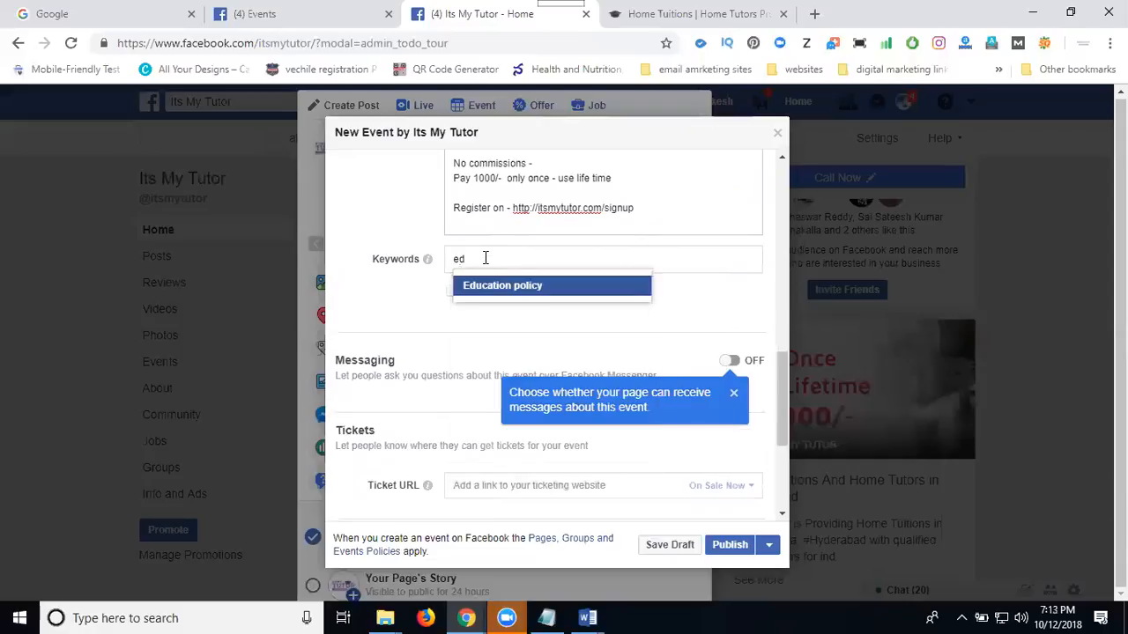
{"action": "left_click", "coordinate": [485, 286]}
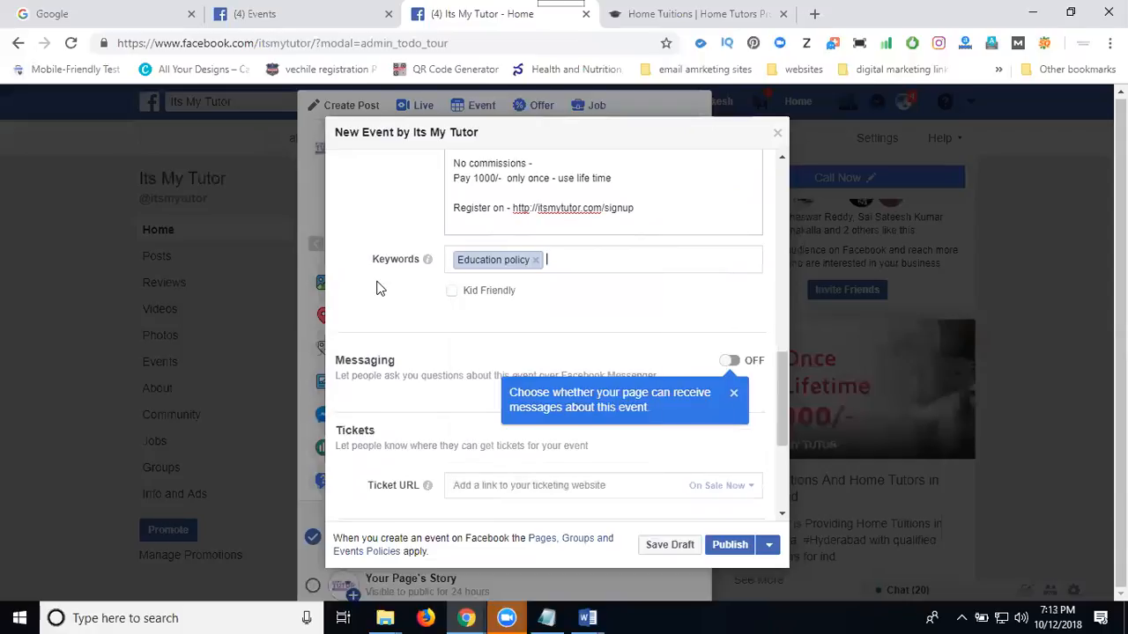
{"action": "scroll", "coordinate": [378, 282], "scroll_direction": "down", "scroll_amount": 2}
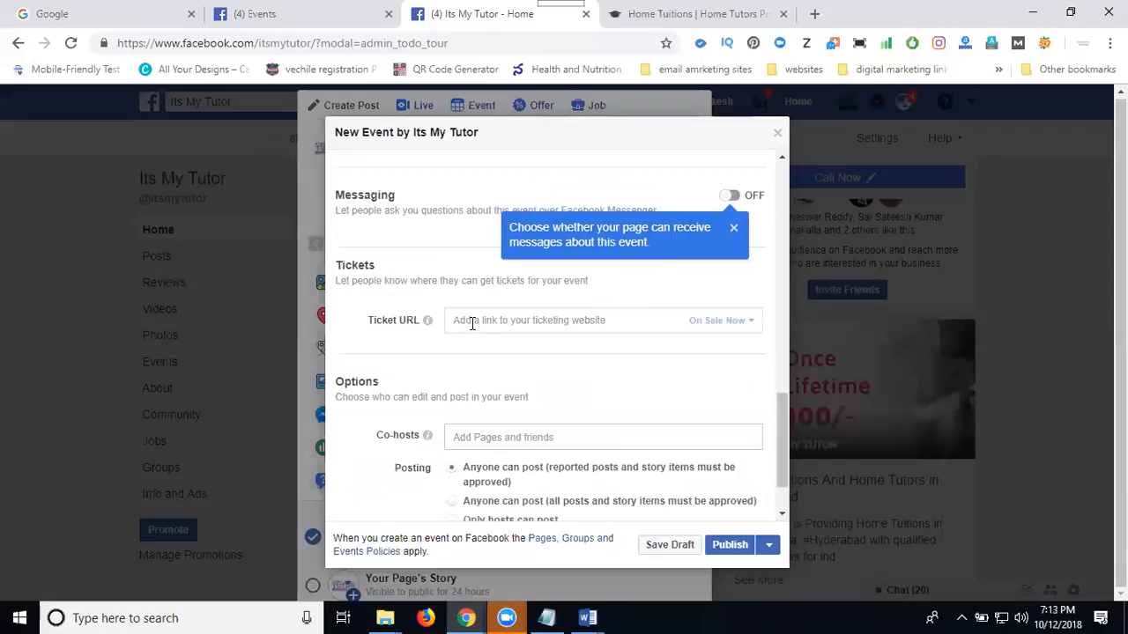
{"action": "left_click", "coordinate": [586, 617]}
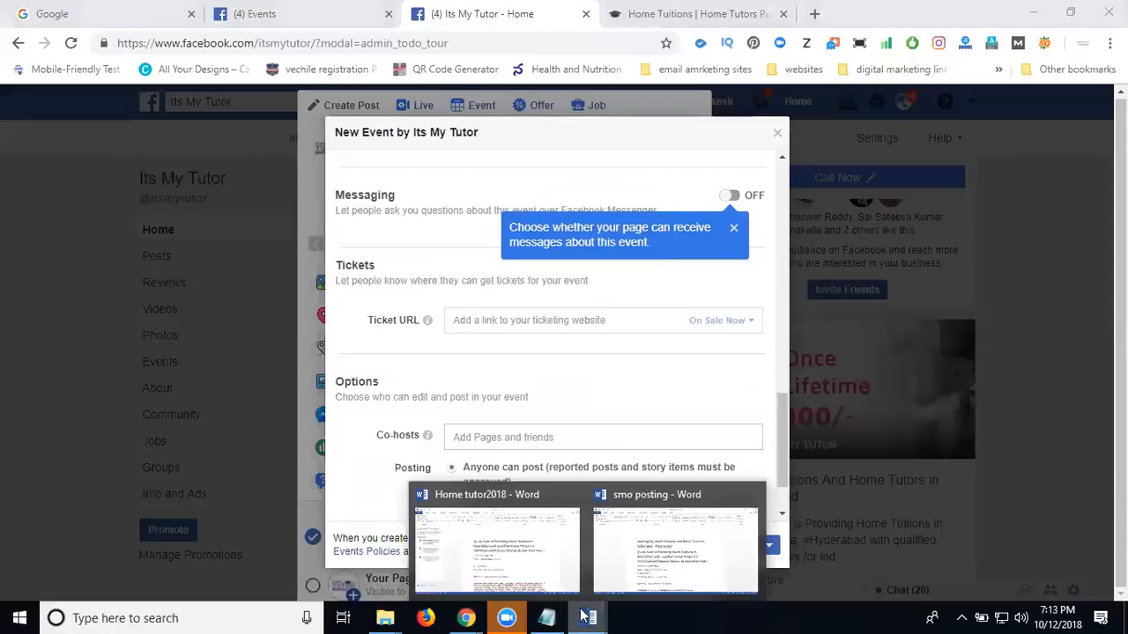
{"action": "left_click", "coordinate": [550, 554]}
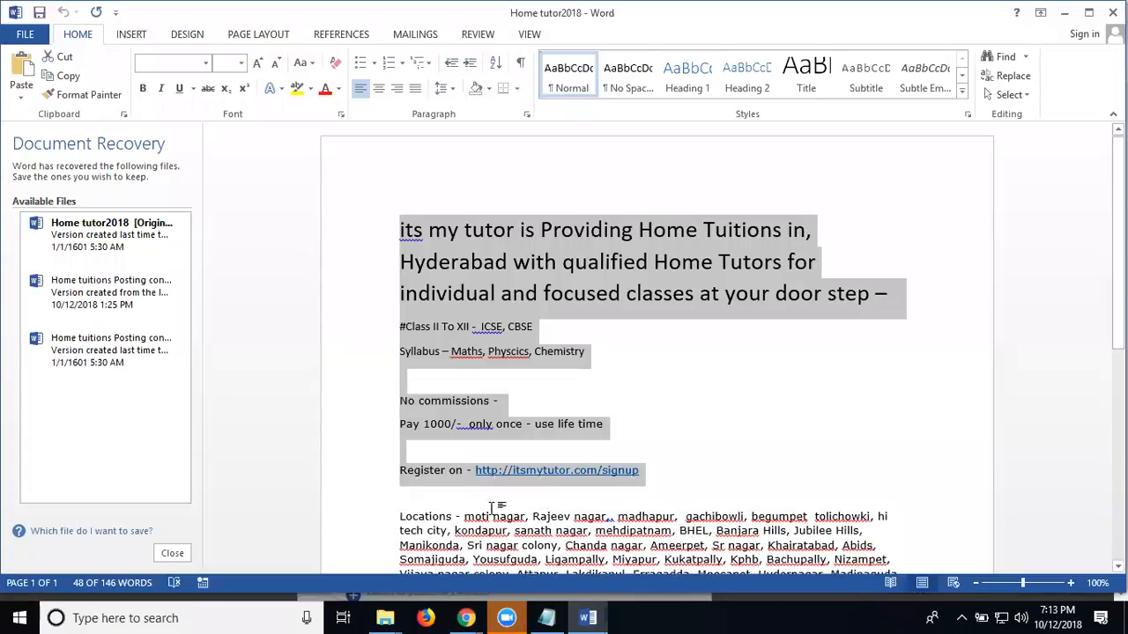
{"action": "left_click", "coordinate": [590, 492]}
{"action": "left_click_drag", "start_coordinate": [655, 470], "coordinate": [479, 470]}
{"action": "key", "text": "ctrl+c"}
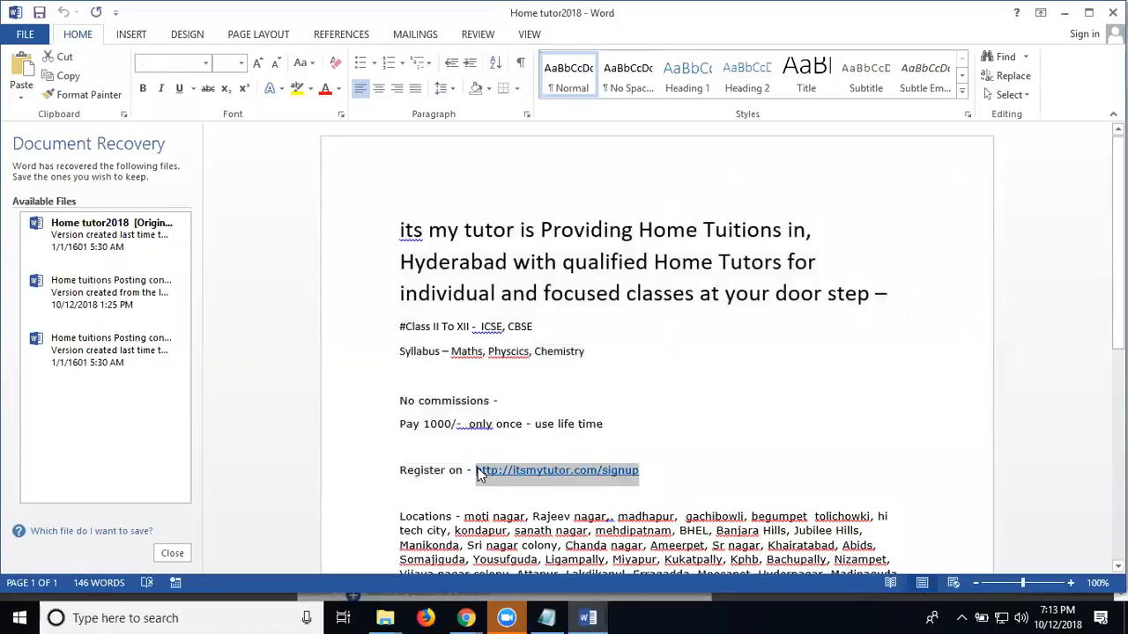
{"action": "left_click", "coordinate": [1060, 13]}
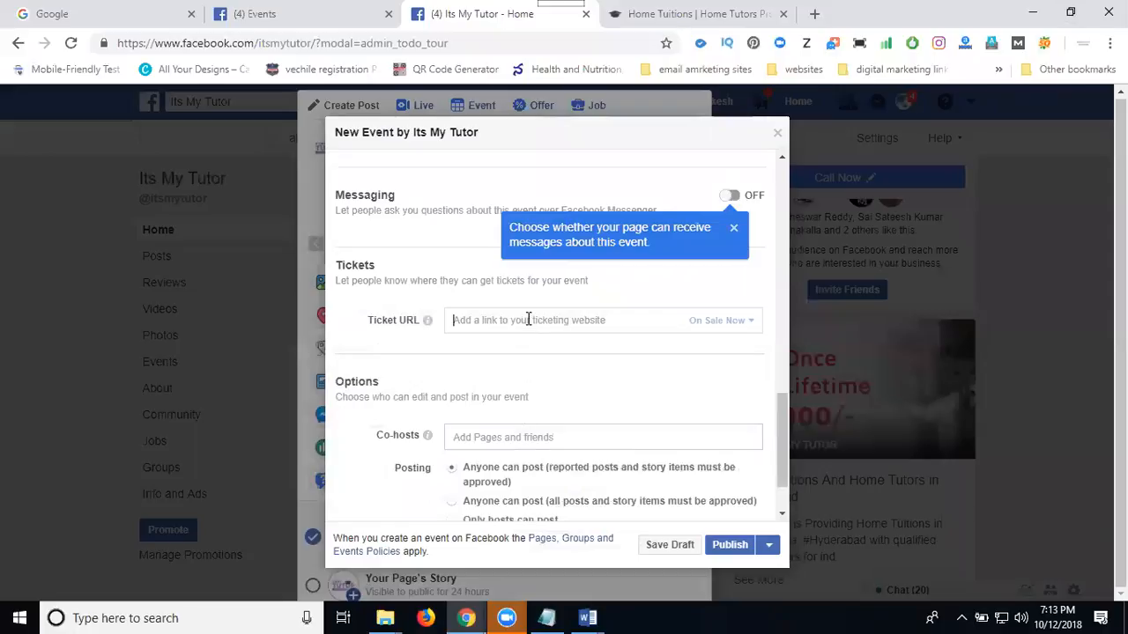
{"action": "key", "text": "ctrl+v"}
Add two friends as event co-hosts, one from the matches for "sat" and one from those for "ses".
{"action": "left_click", "coordinate": [508, 436]}
{"action": "type", "text": "sat"}
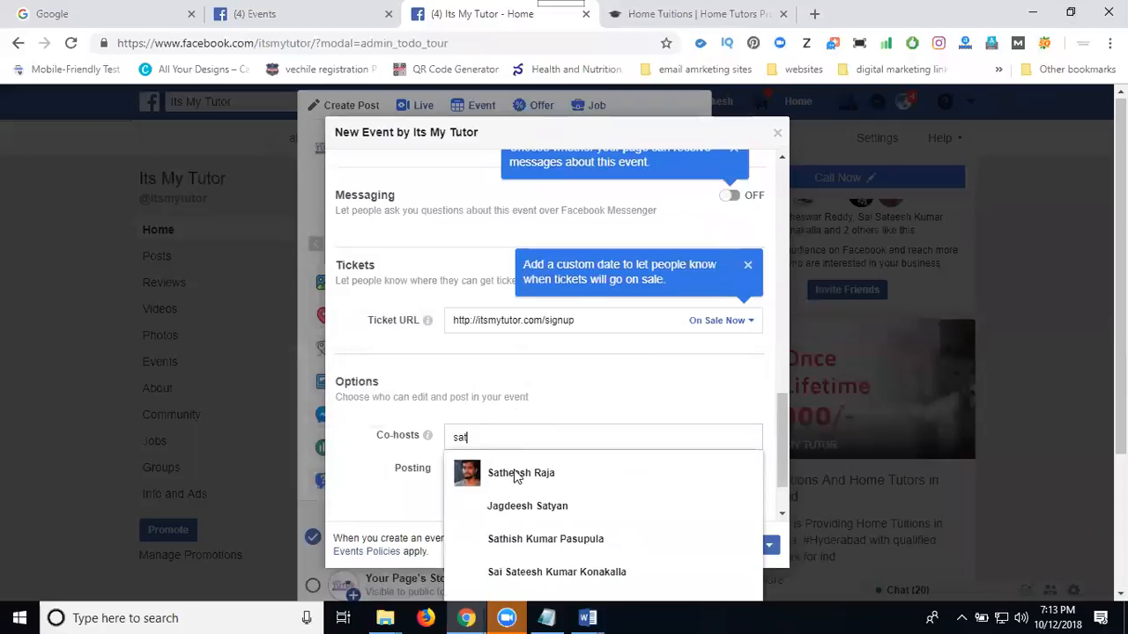
{"action": "left_click", "coordinate": [525, 572]}
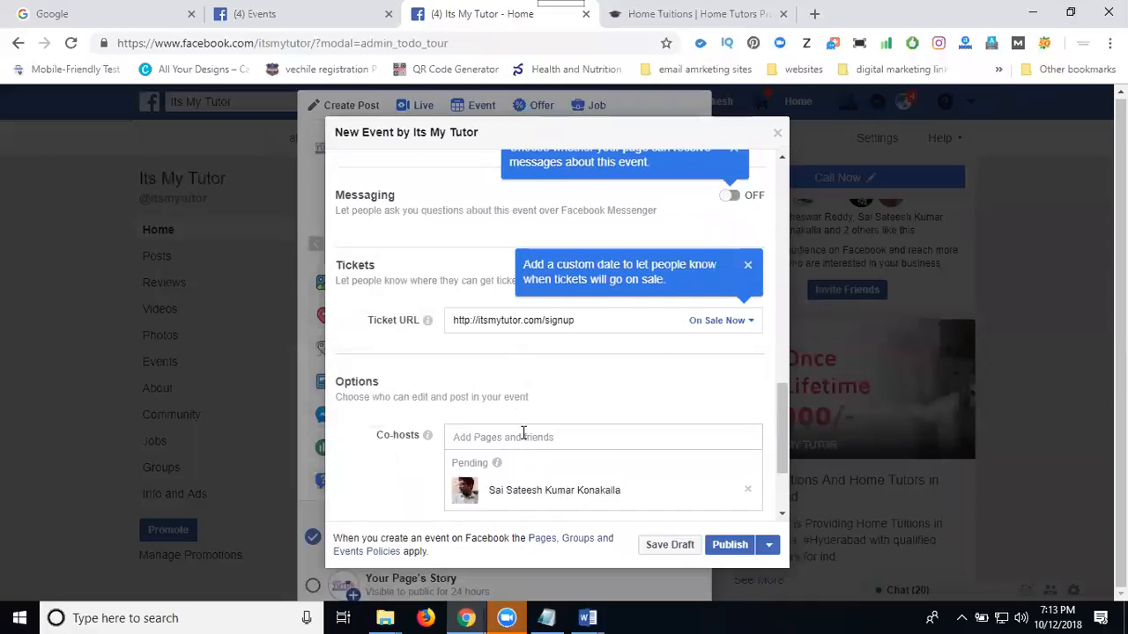
{"action": "type", "text": "ses"}
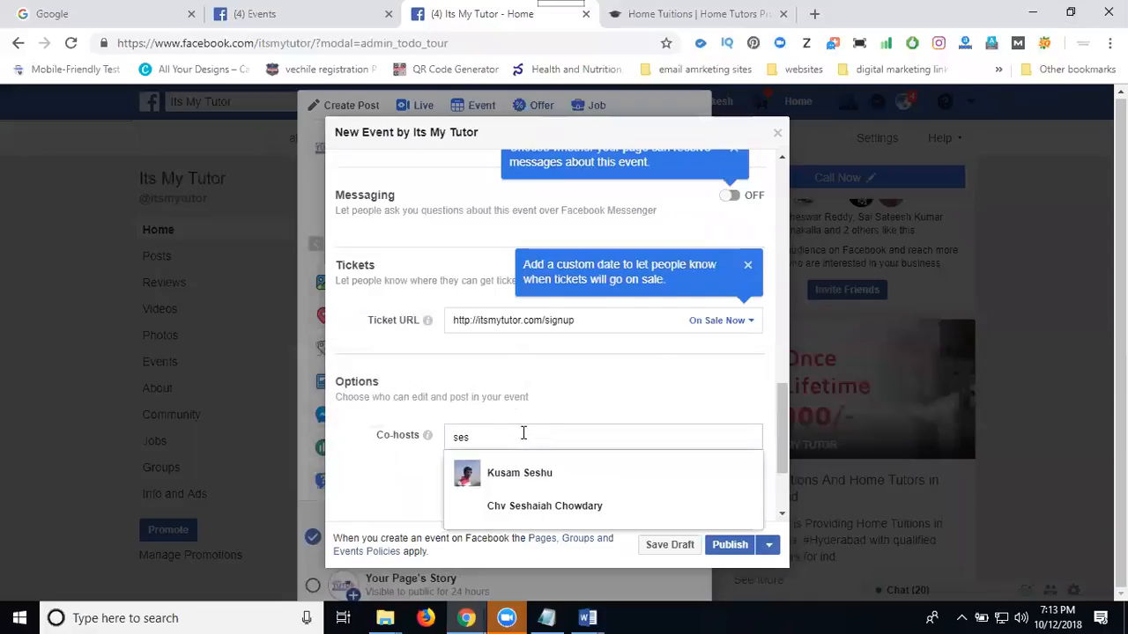
{"action": "left_click", "coordinate": [523, 475]}
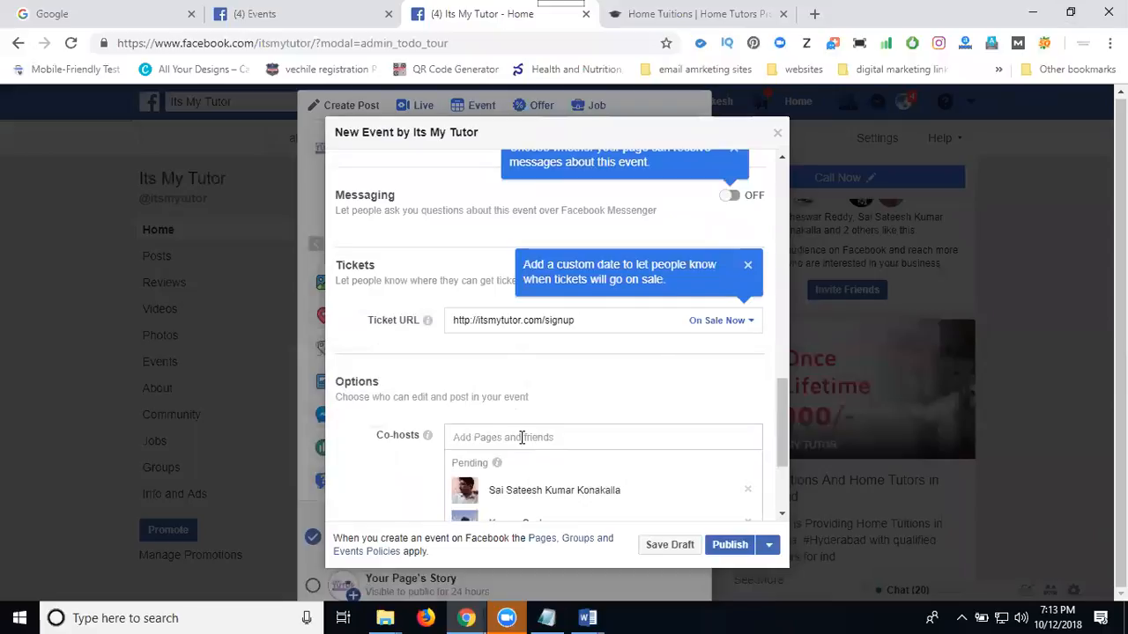
Add two more friends as co-hosts, both from the matches for "raj".
{"action": "type", "text": "raj"}
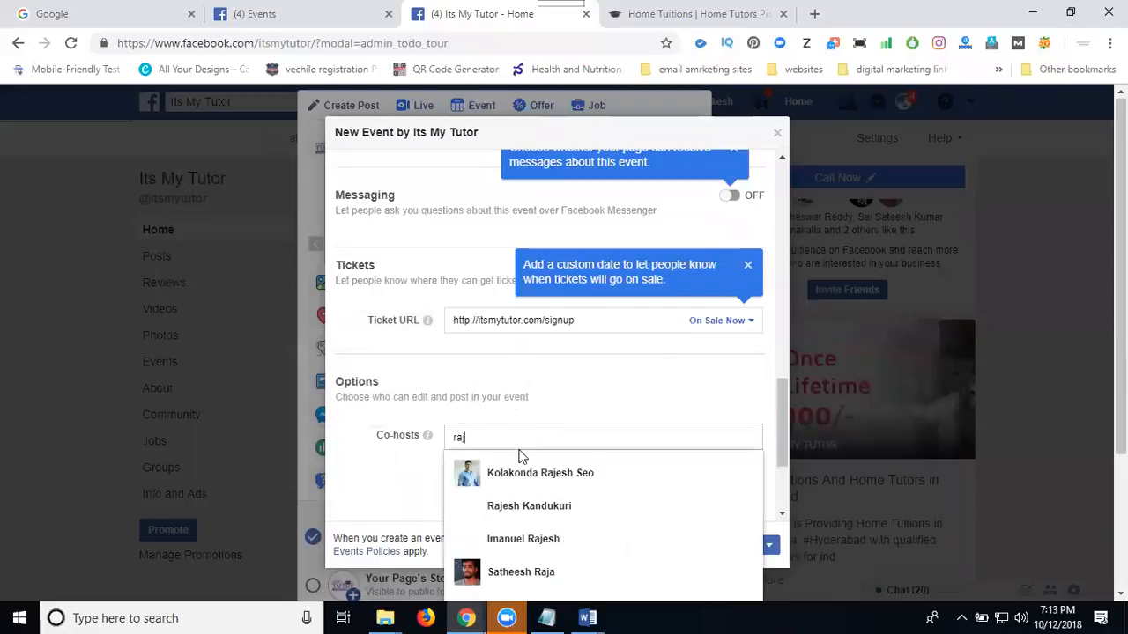
{"action": "left_click", "coordinate": [521, 476]}
{"action": "type", "text": "raj"}
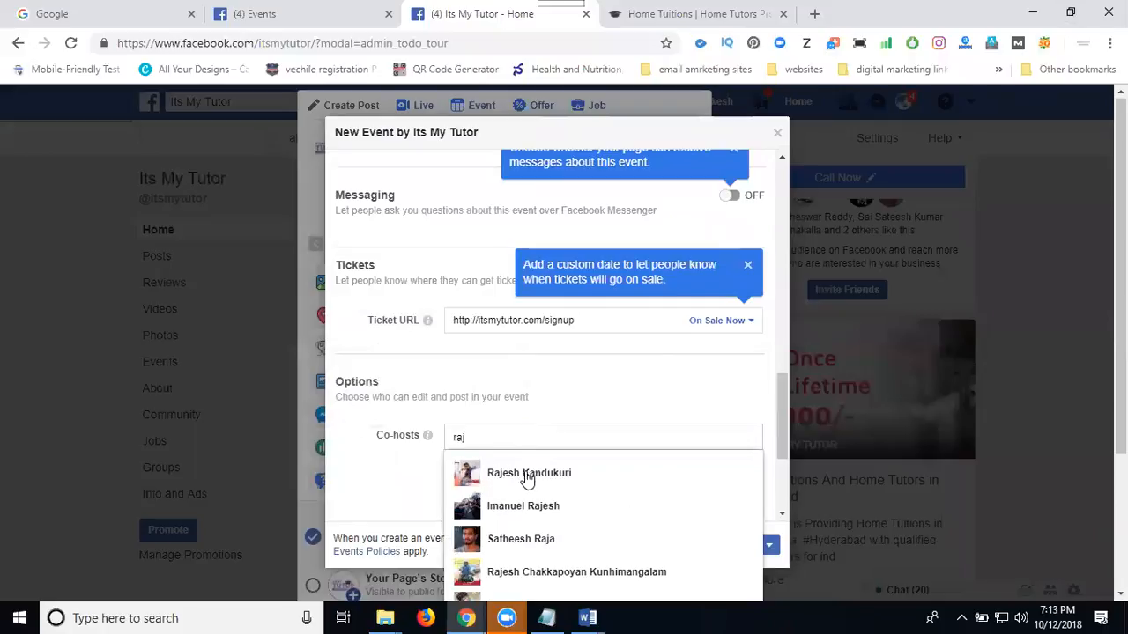
{"action": "left_click", "coordinate": [526, 477]}
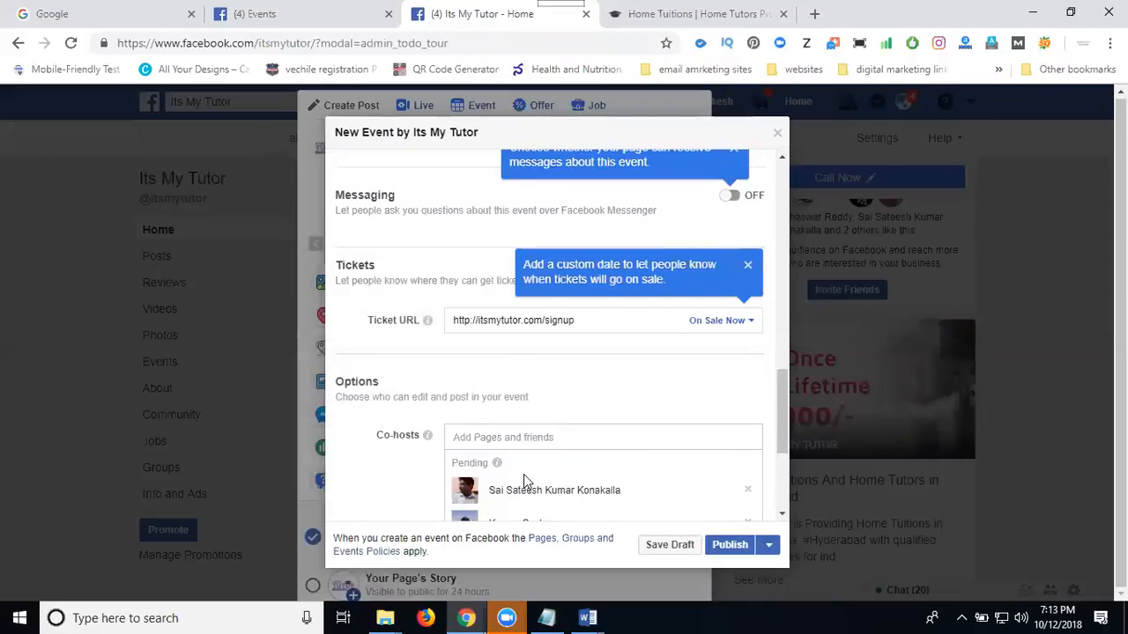
Add two Pages matching "rak" as co-hosts: the entrepreneur page and the advertising/marketing page.
{"action": "type", "text": "rak"}
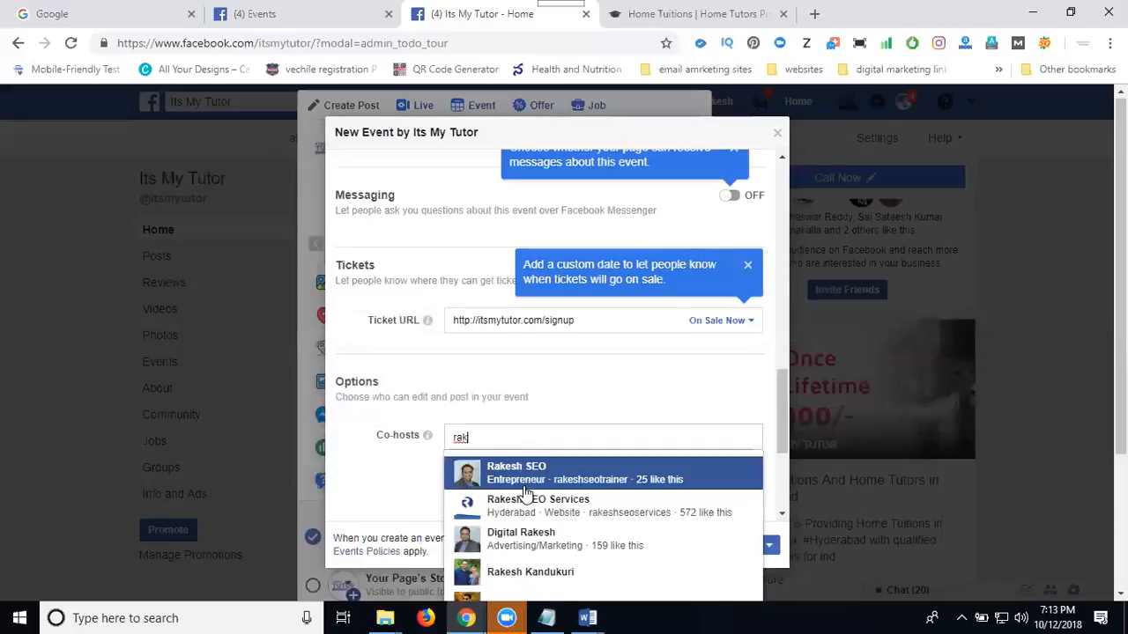
{"action": "left_click", "coordinate": [525, 497]}
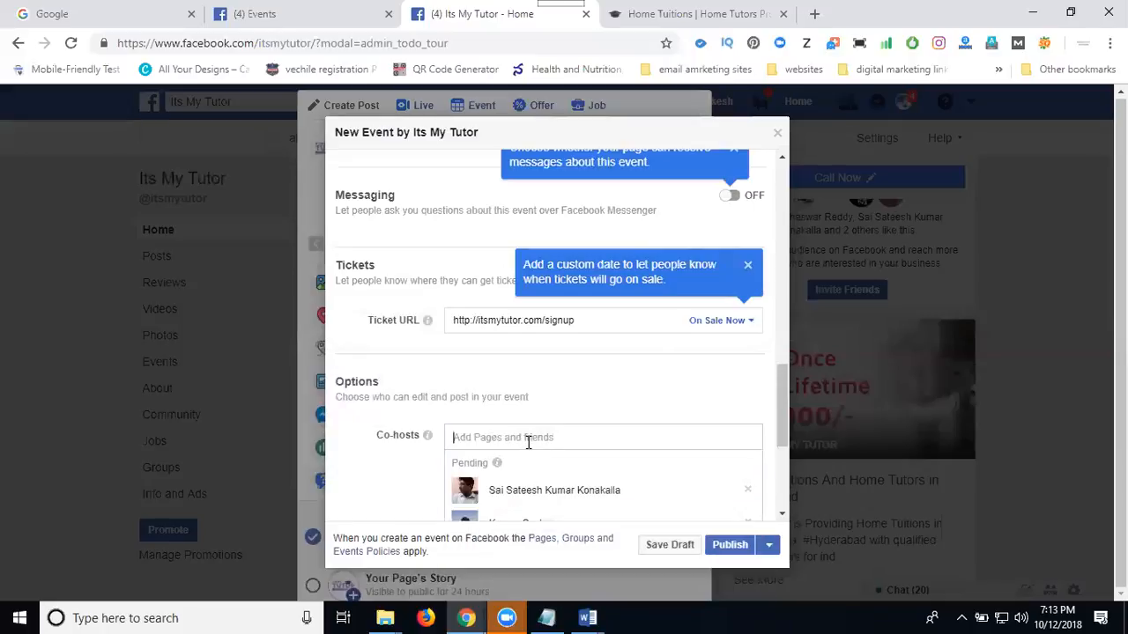
{"action": "type", "text": "rak"}
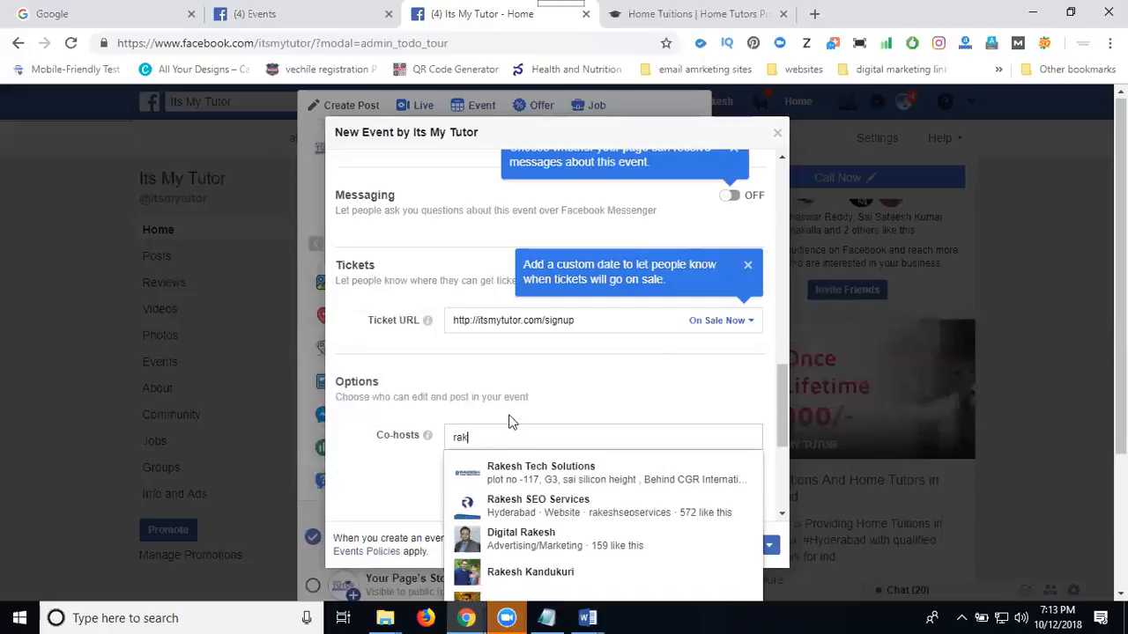
{"action": "scroll", "coordinate": [505, 403], "scroll_direction": "down", "scroll_amount": 1}
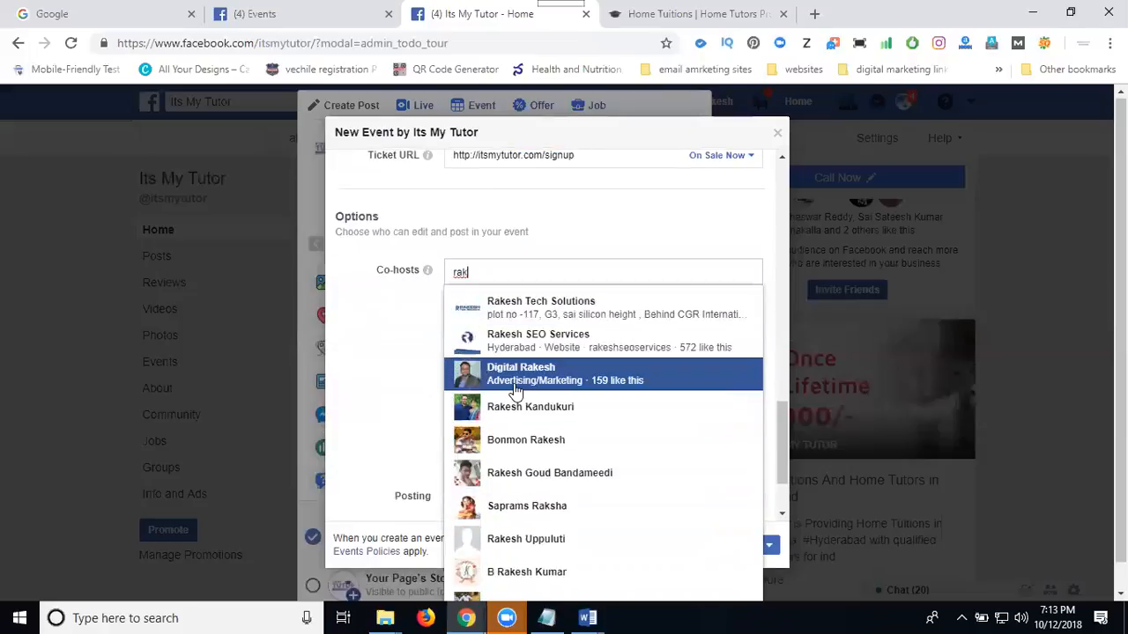
{"action": "left_click", "coordinate": [515, 390]}
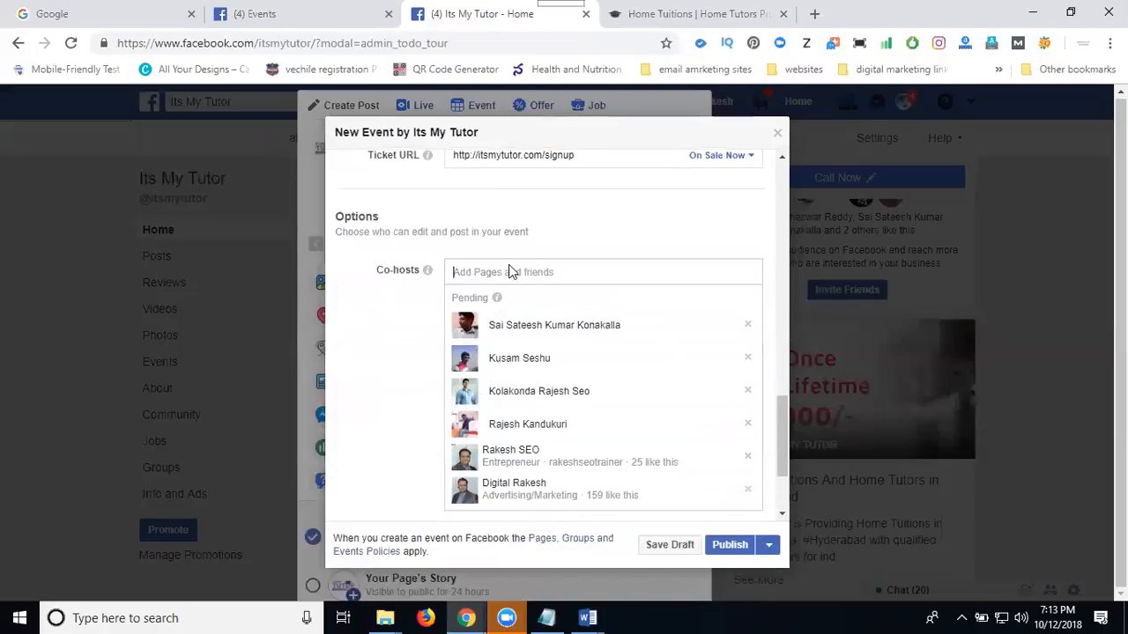
Add one friend from the matches for "rak" and one from those for "bar" to the co-hosts.
{"action": "type", "text": "rak"}
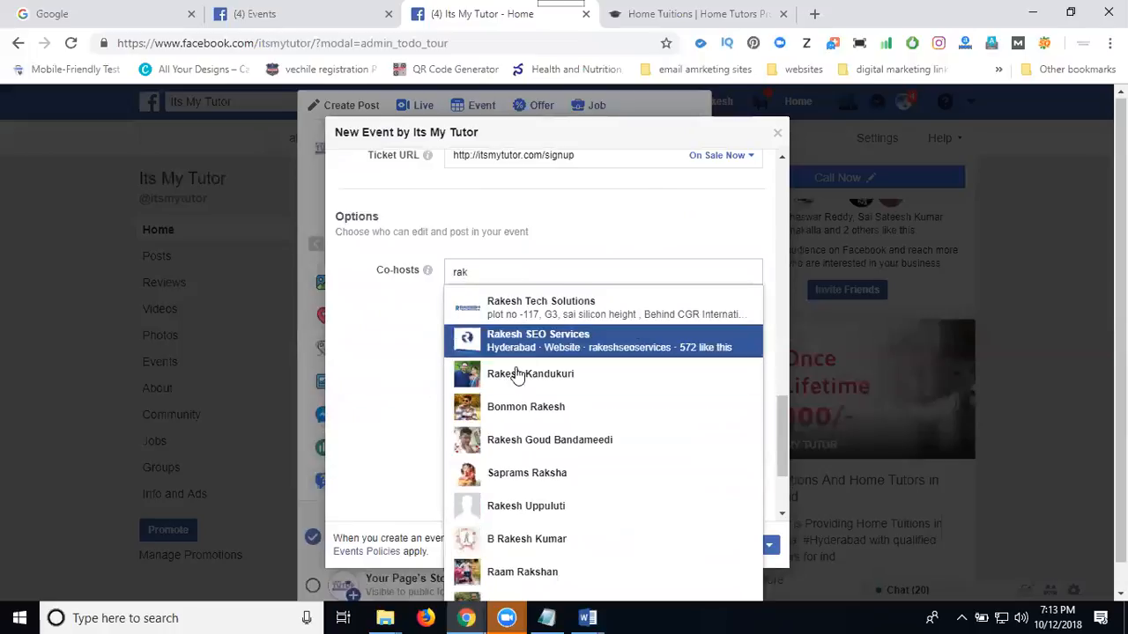
{"action": "left_click", "coordinate": [517, 375]}
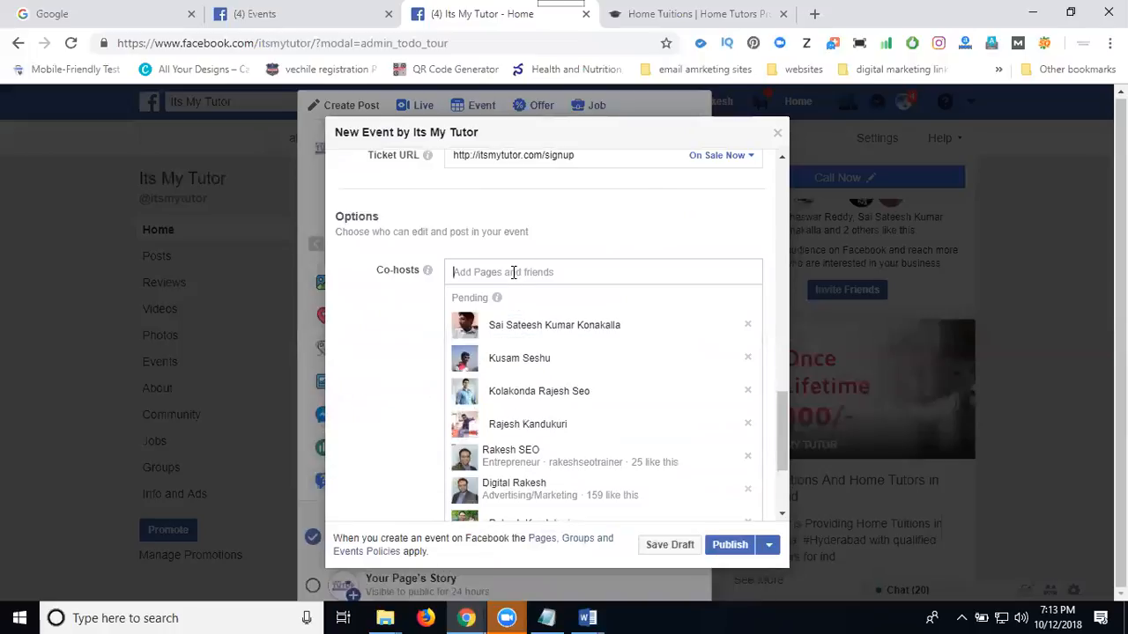
{"action": "type", "text": "bar"}
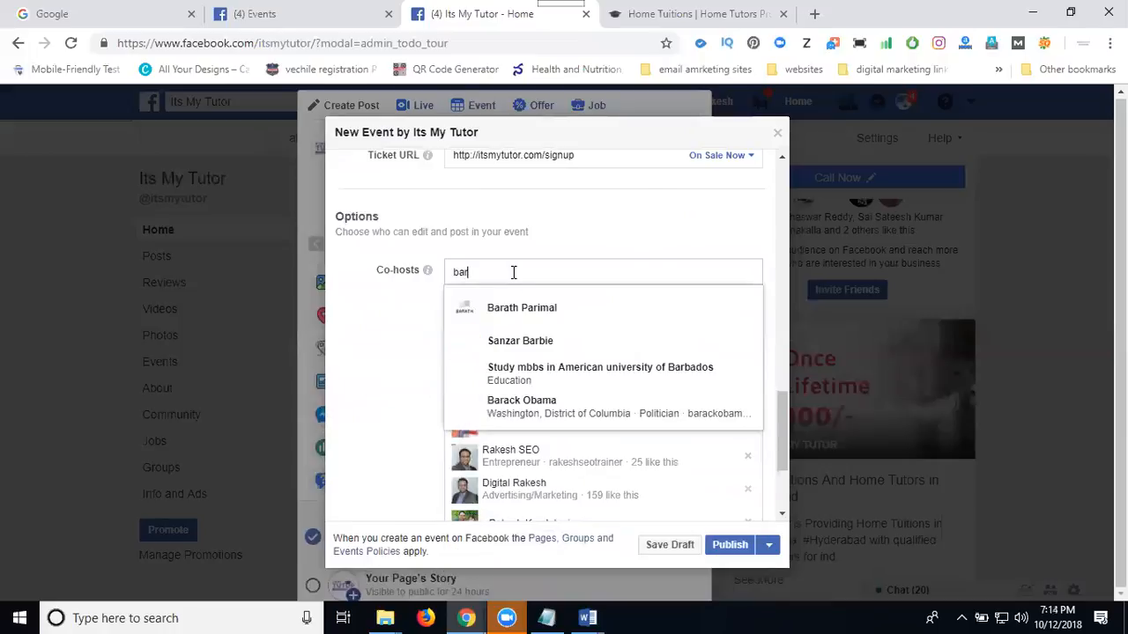
{"action": "left_click", "coordinate": [515, 309]}
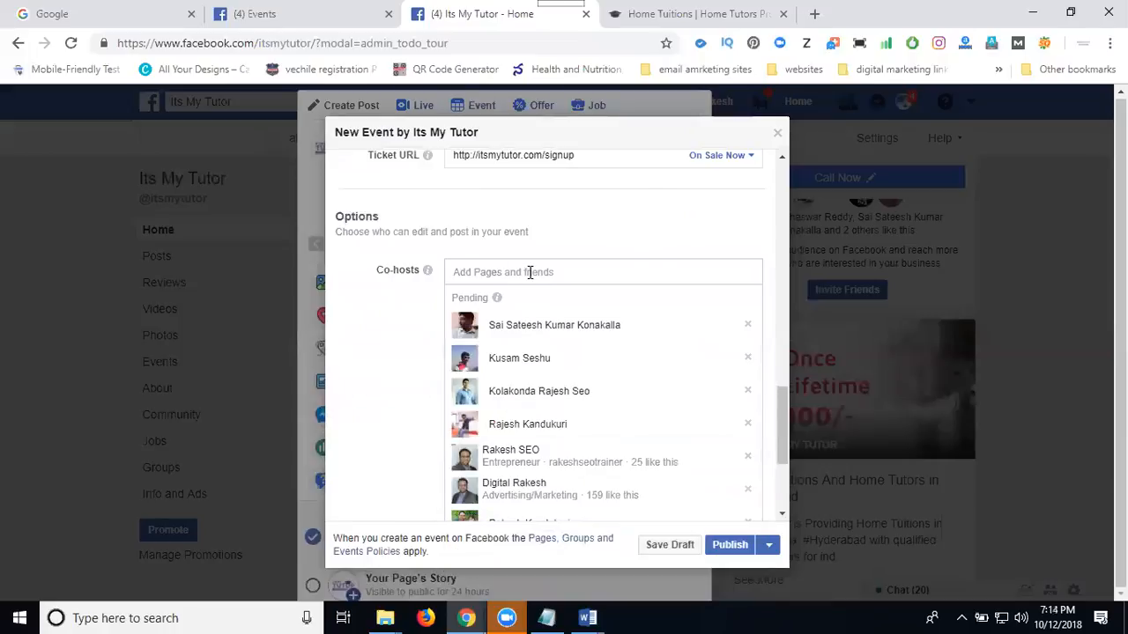
Add three more friends as co-hosts, one each from the matches for "bha", "bh" and "pramo".
{"action": "type", "text": "bha"}
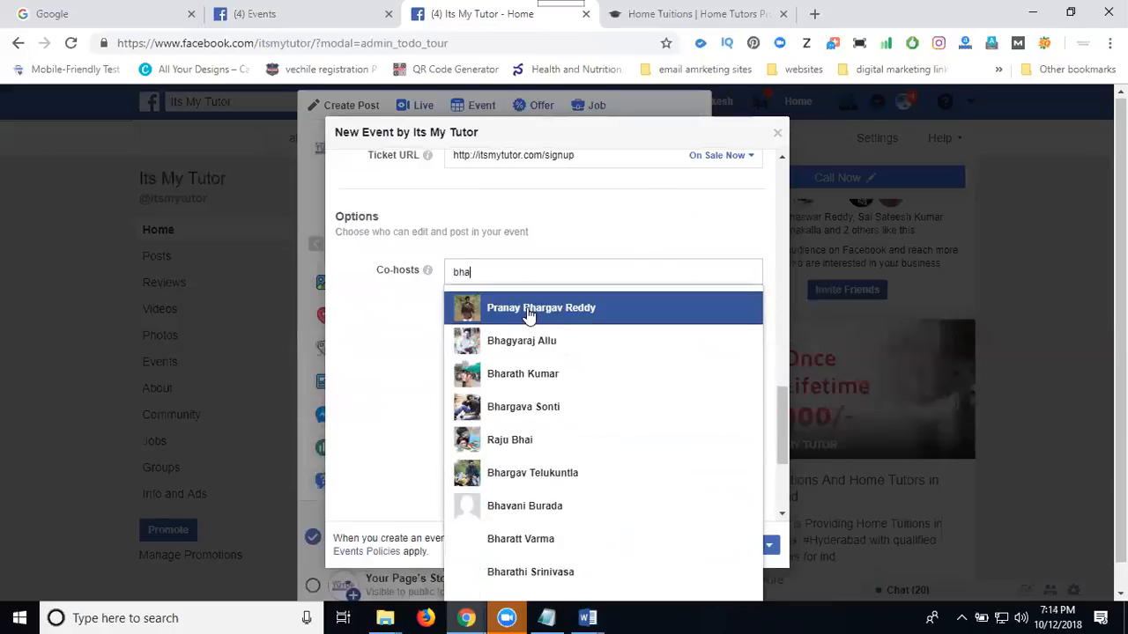
{"action": "left_click", "coordinate": [526, 310]}
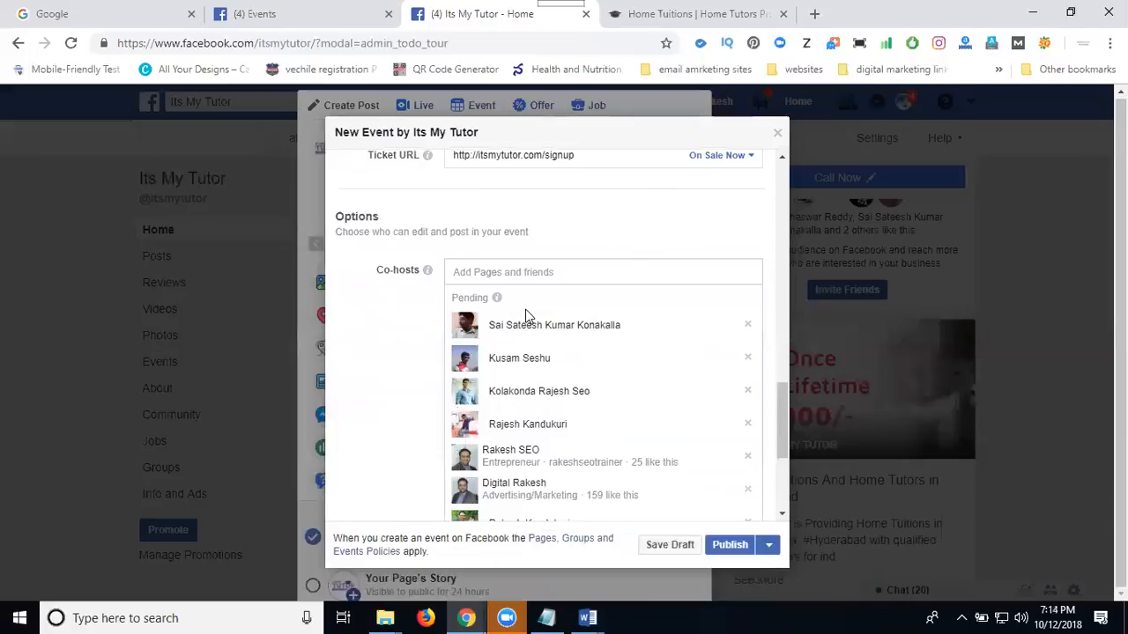
{"action": "type", "text": "bh"}
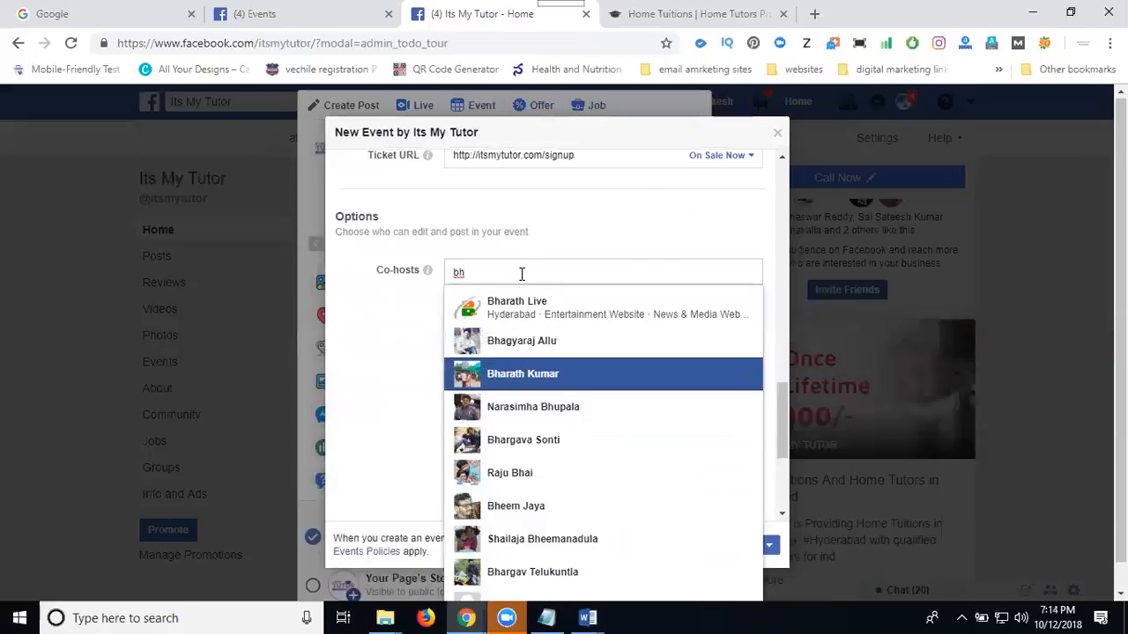
{"action": "key", "text": "Return"}
{"action": "type", "text": "pramo"}
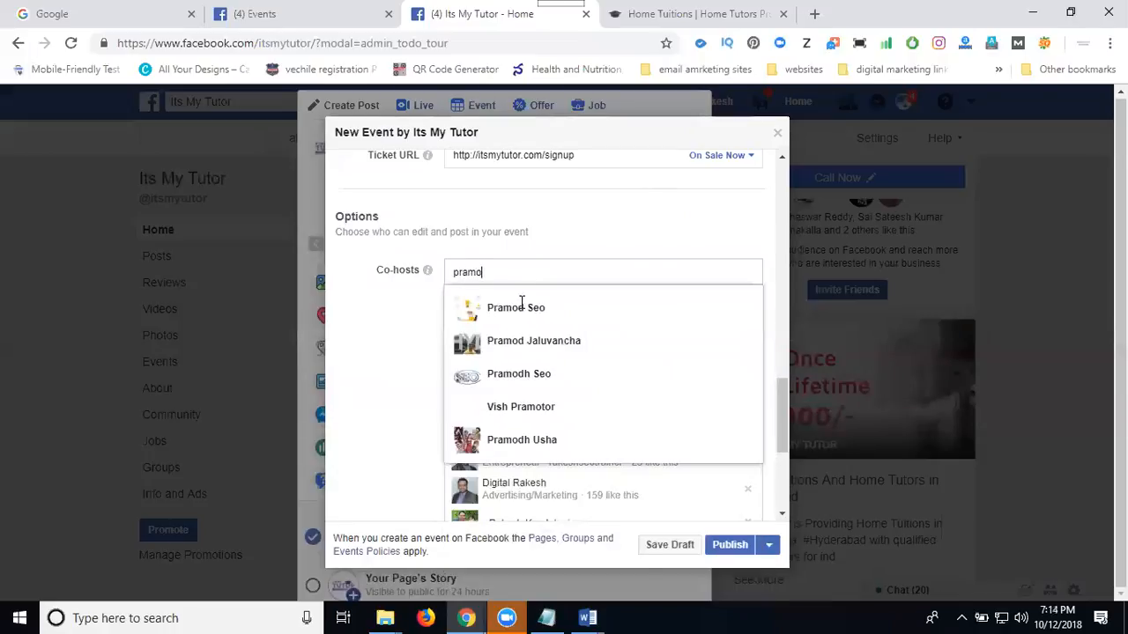
{"action": "left_click", "coordinate": [521, 344]}
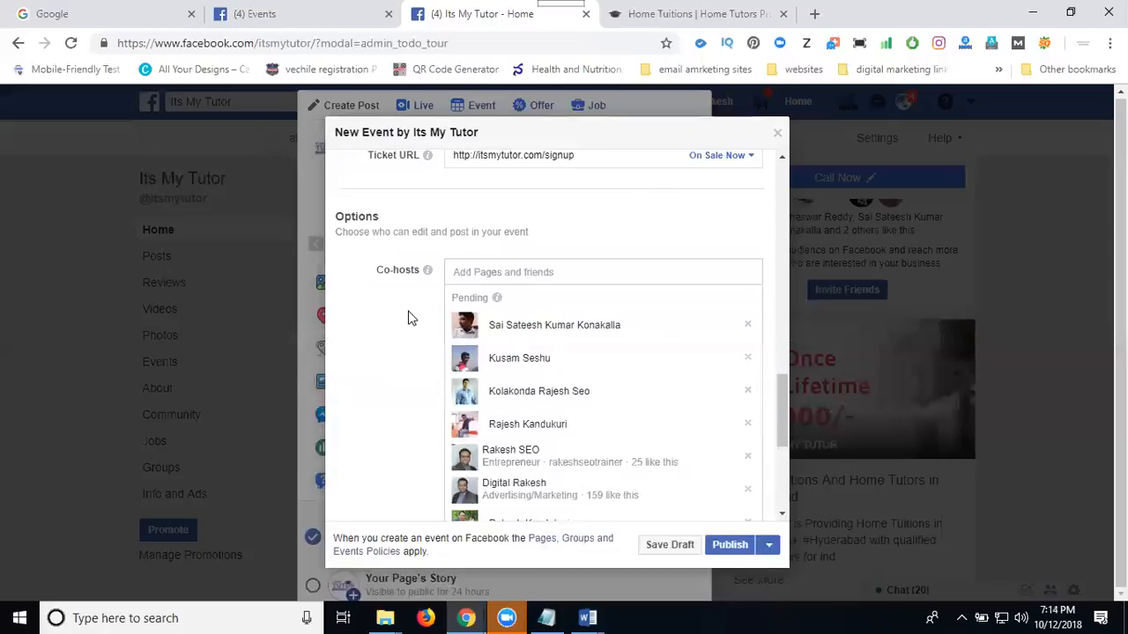
Turn off the display of the guest list for the event.
{"action": "scroll", "coordinate": [409, 316], "scroll_direction": "down", "scroll_amount": 3}
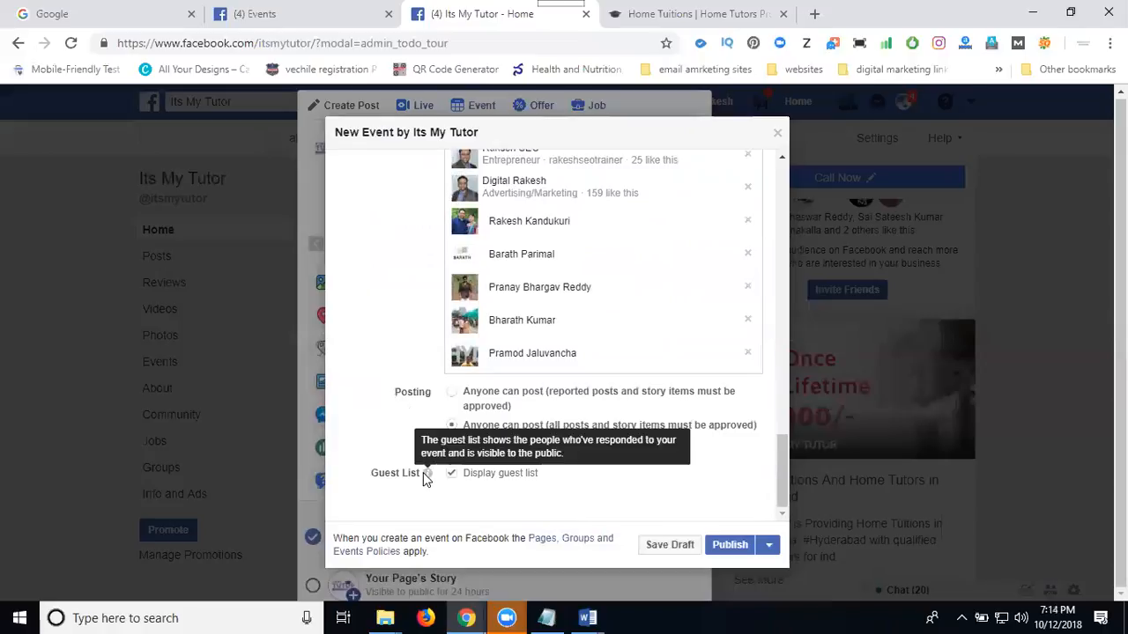
{"action": "left_click", "coordinate": [453, 475]}
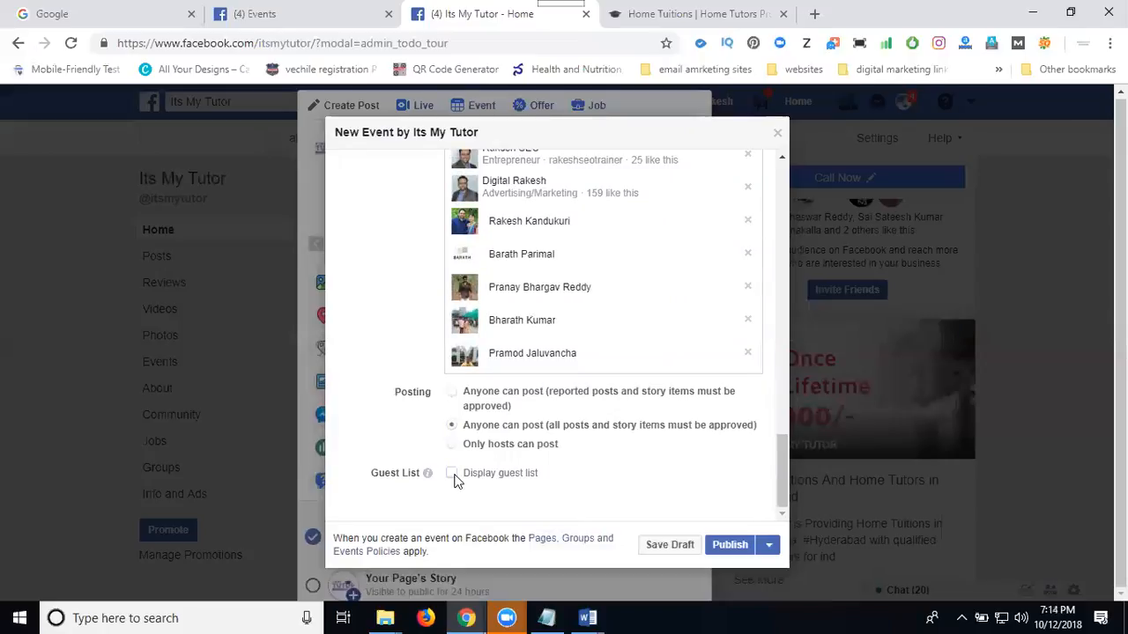
Review the event's photo, name, location and schedule, and check the available frequency options without changing them.
{"action": "scroll", "coordinate": [424, 389], "scroll_direction": "up", "scroll_amount": 6}
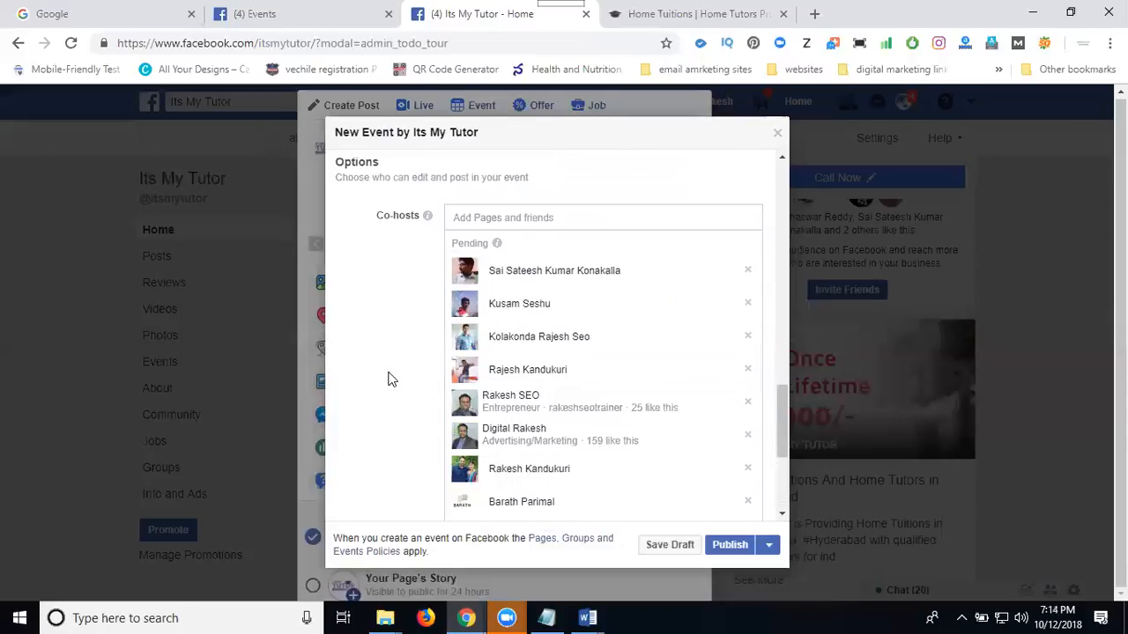
{"action": "scroll", "coordinate": [390, 377], "scroll_direction": "up", "scroll_amount": 10}
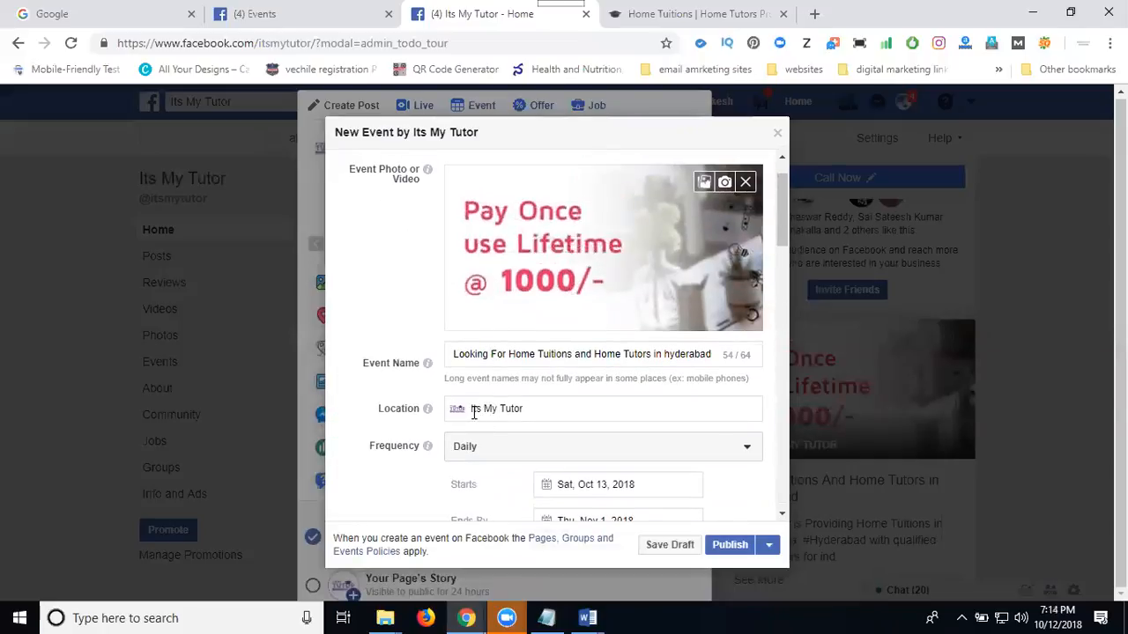
{"action": "scroll", "coordinate": [476, 414], "scroll_direction": "down", "scroll_amount": 2}
{"action": "scroll", "coordinate": [441, 372], "scroll_direction": "down", "scroll_amount": 4}
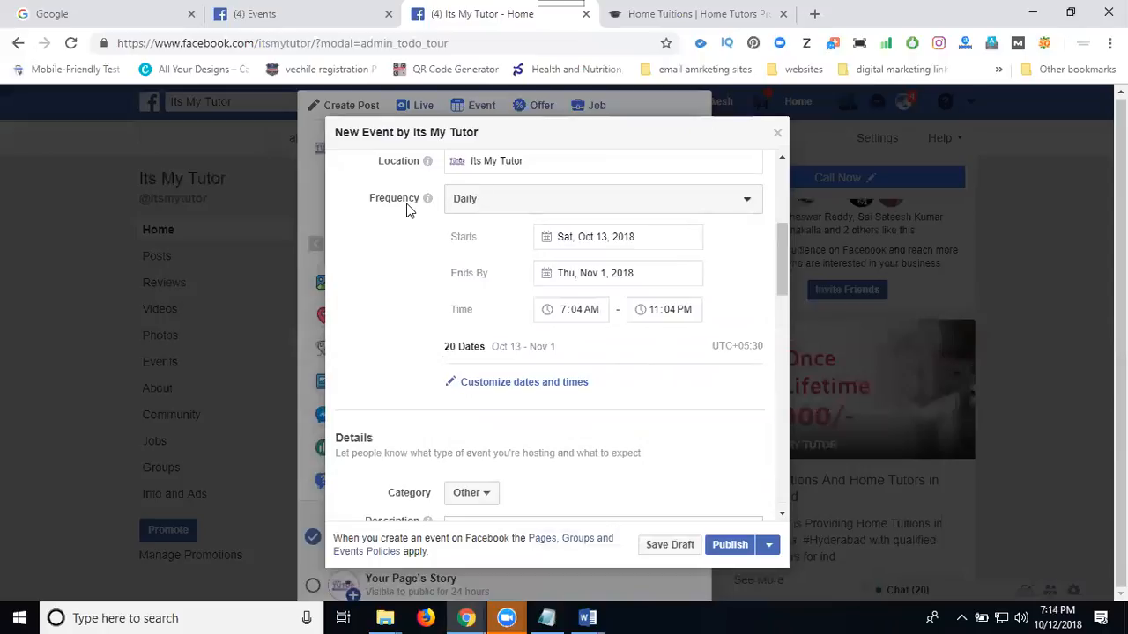
{"action": "left_click", "coordinate": [454, 205]}
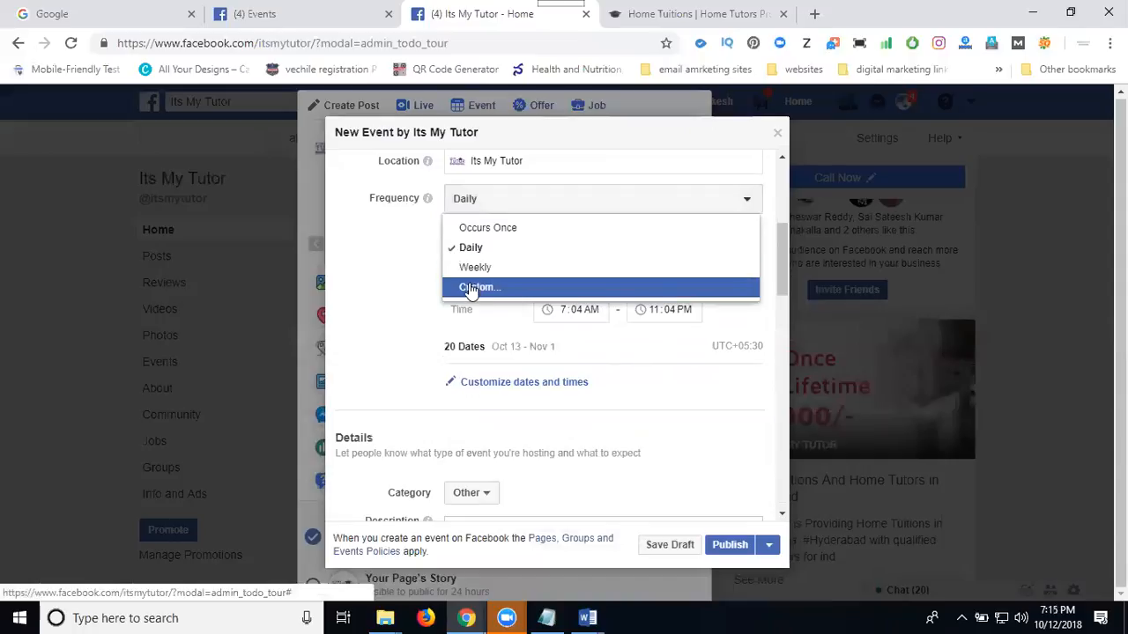
{"action": "left_click", "coordinate": [410, 245]}
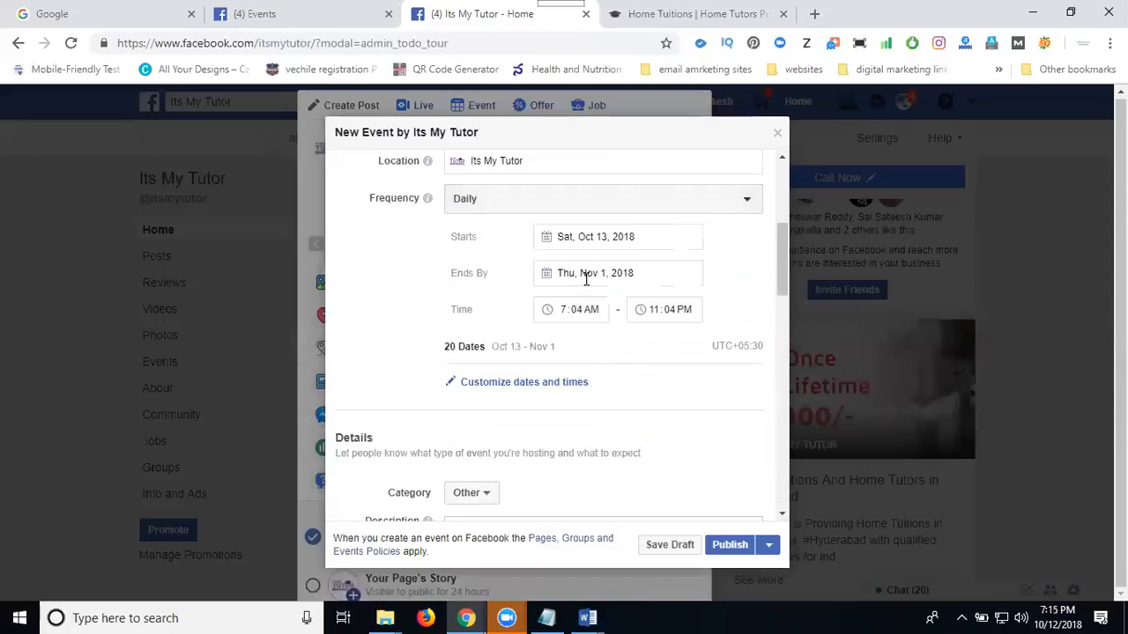
Turn on messaging so people can ask the page questions about the event.
{"action": "scroll", "coordinate": [410, 302], "scroll_direction": "down", "scroll_amount": 3}
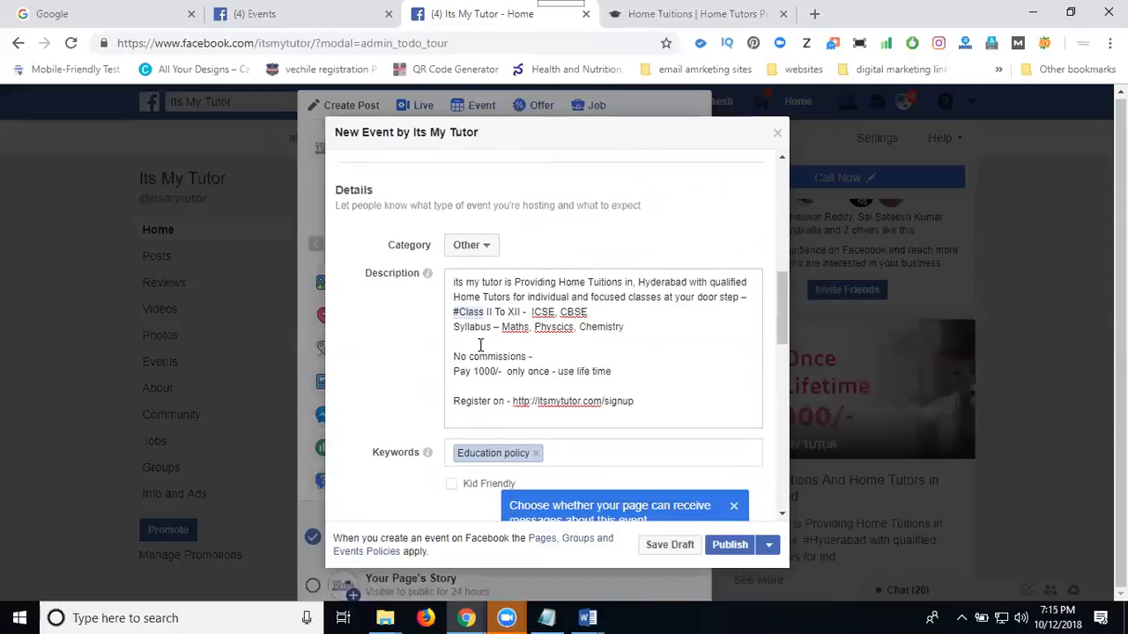
{"action": "scroll", "coordinate": [427, 317], "scroll_direction": "down", "scroll_amount": 2}
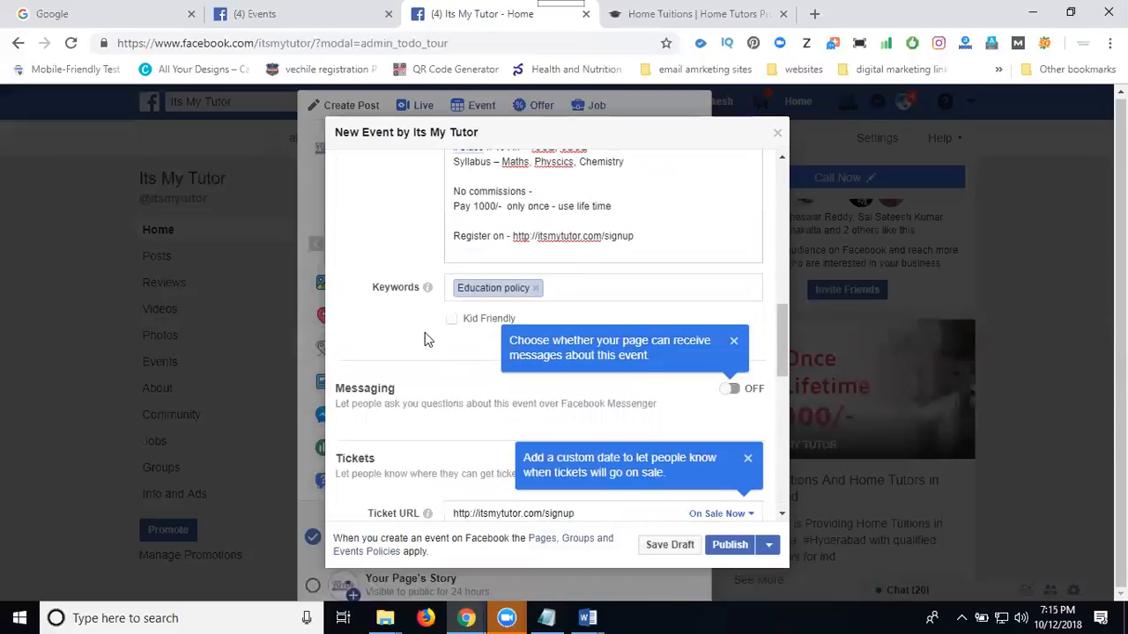
{"action": "scroll", "coordinate": [608, 333], "scroll_direction": "down", "scroll_amount": 1}
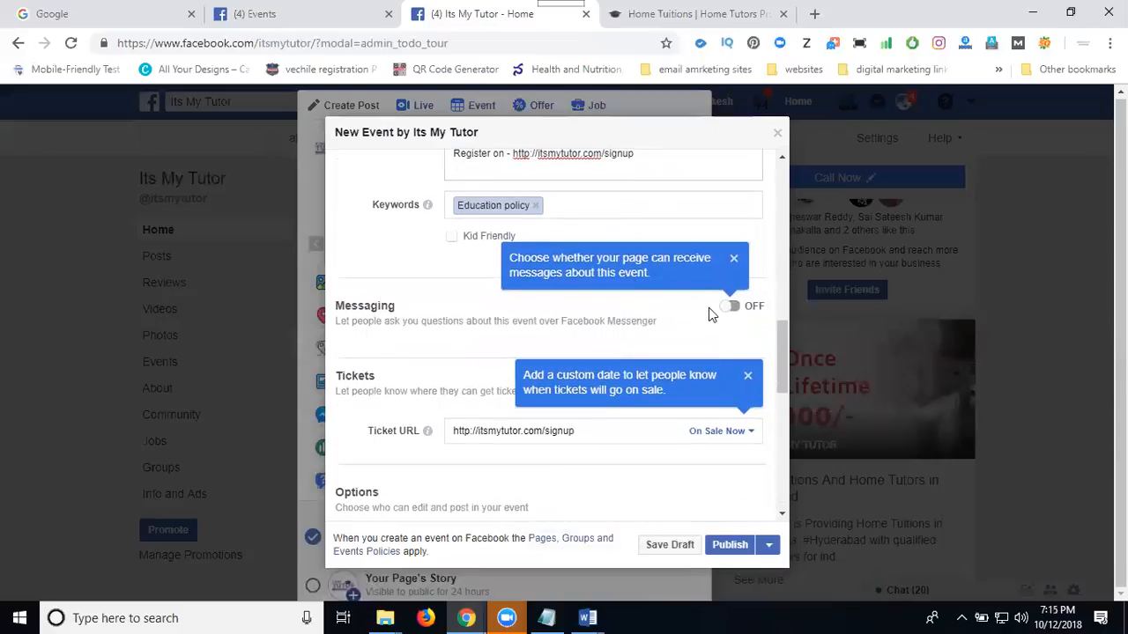
{"action": "left_click", "coordinate": [732, 308]}
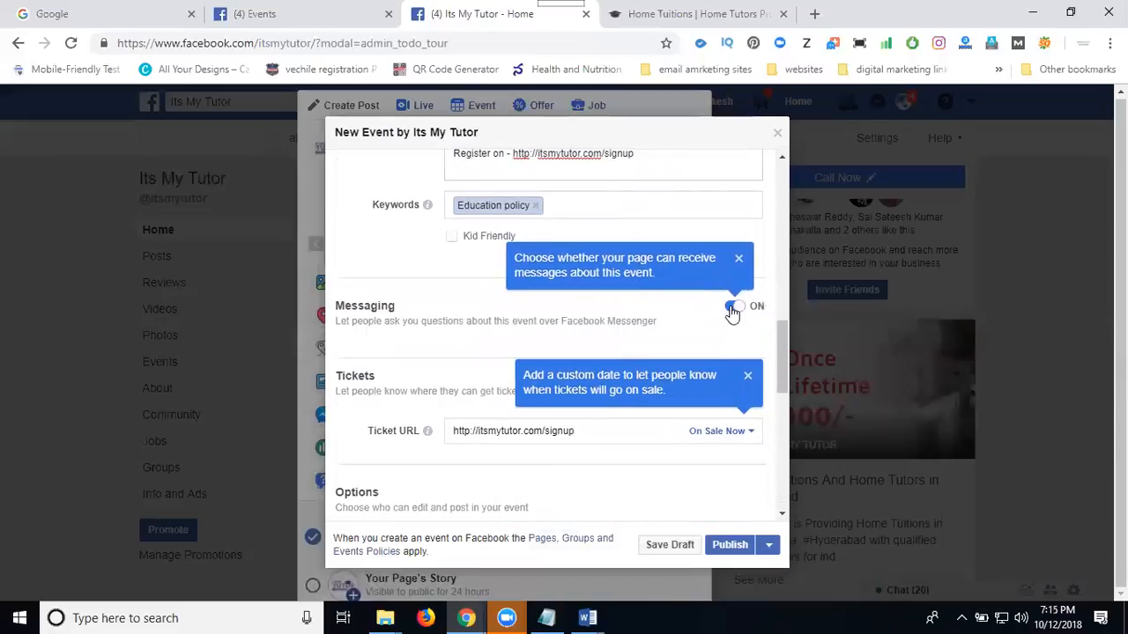
Check the co-host, posting and guest list options and publish the event.
{"action": "scroll", "coordinate": [388, 361], "scroll_direction": "down", "scroll_amount": 2}
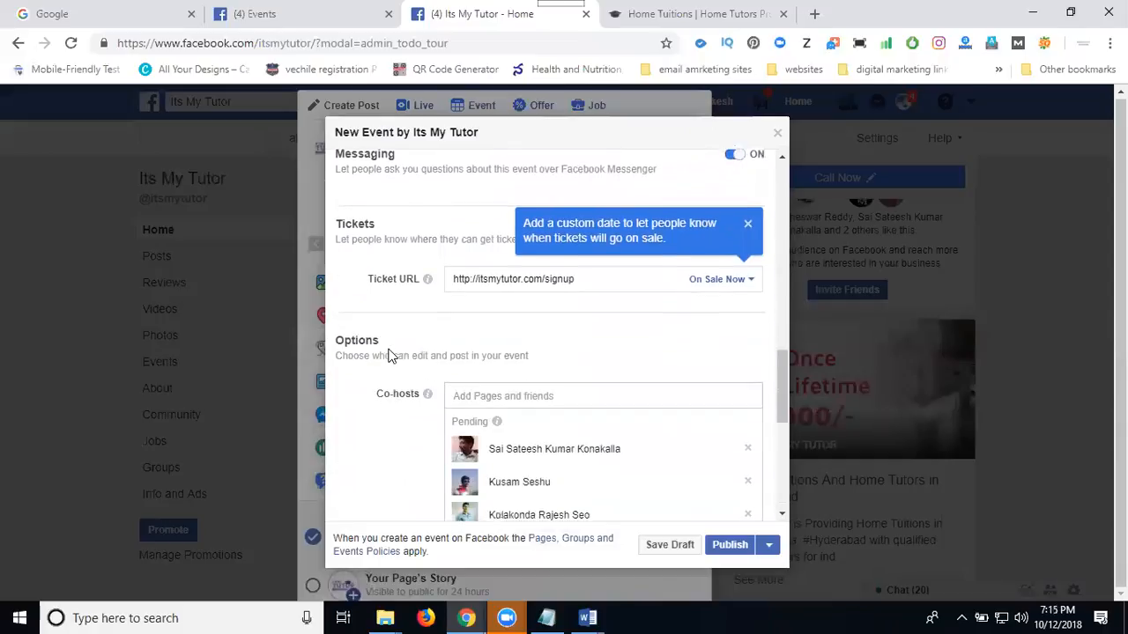
{"action": "scroll", "coordinate": [381, 359], "scroll_direction": "down", "scroll_amount": 4}
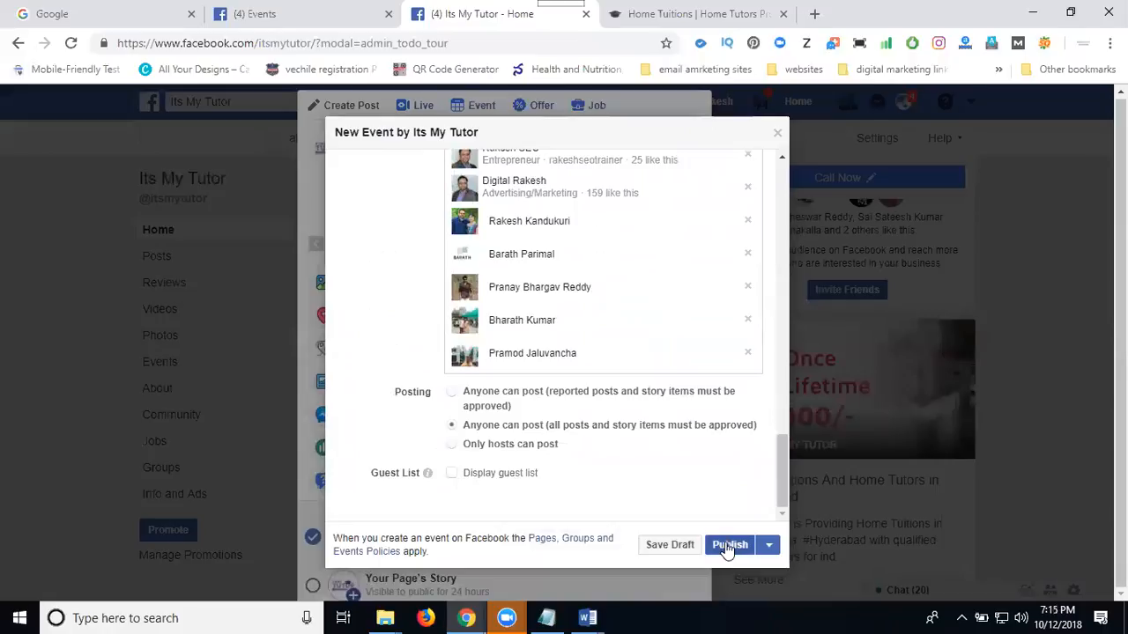
{"action": "left_click", "coordinate": [768, 545]}
{"action": "left_click", "coordinate": [729, 545]}
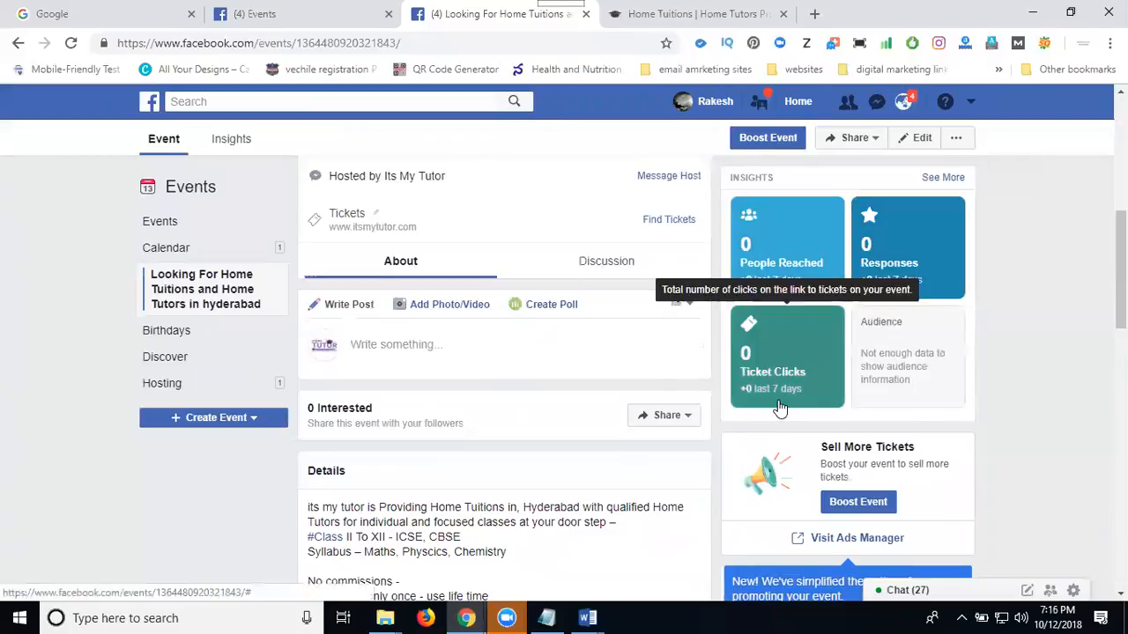
Look over the published event and its sharing options, and view its full insights.
{"action": "scroll", "coordinate": [165, 471], "scroll_direction": "up", "scroll_amount": 1}
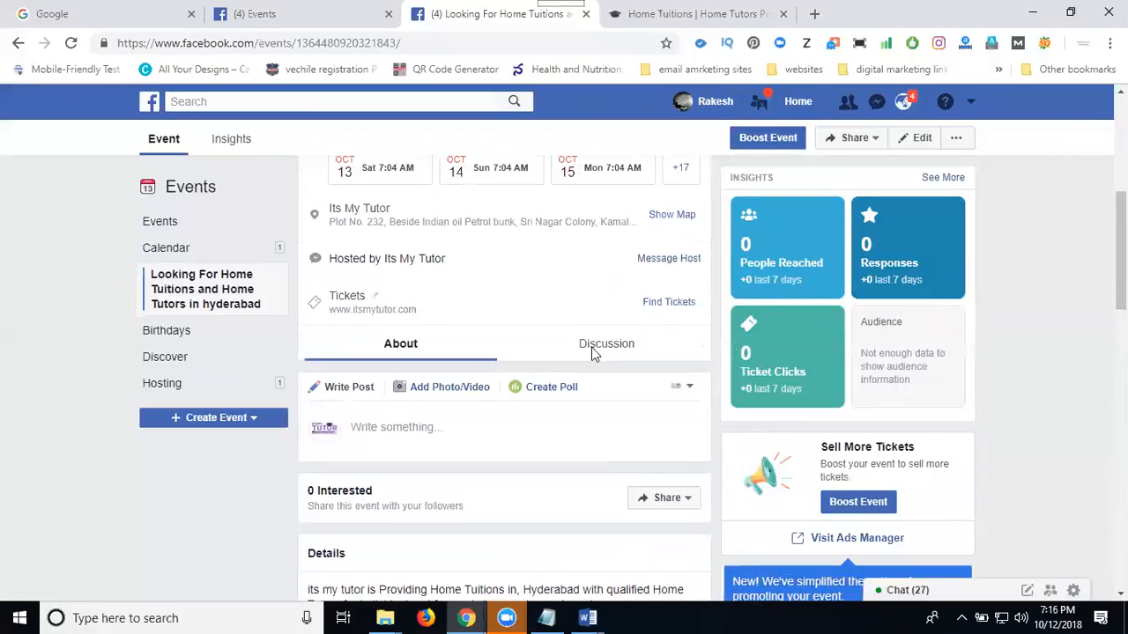
{"action": "left_click", "coordinate": [859, 139]}
{"action": "left_click", "coordinate": [860, 141]}
{"action": "left_click", "coordinate": [861, 141]}
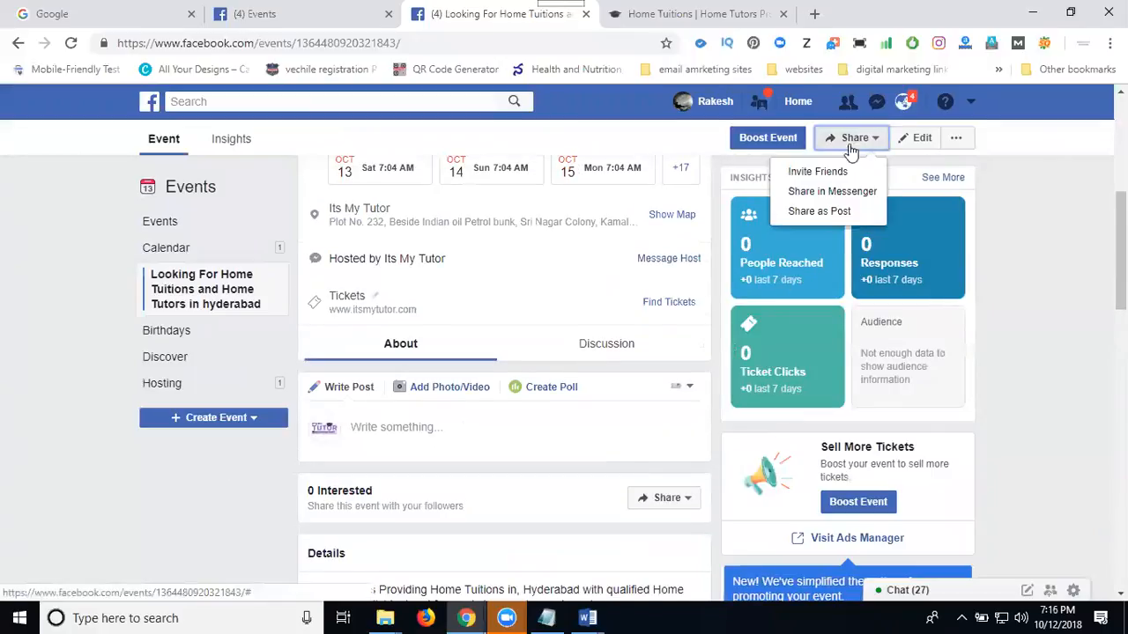
{"action": "left_click", "coordinate": [851, 212]}
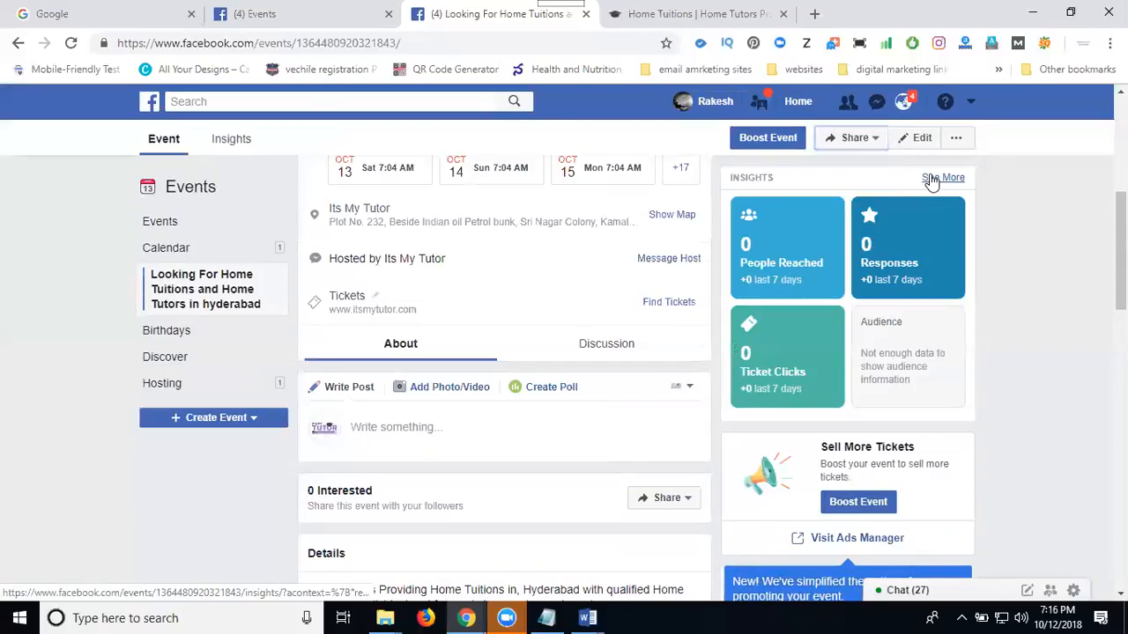
{"action": "left_click", "coordinate": [942, 178]}
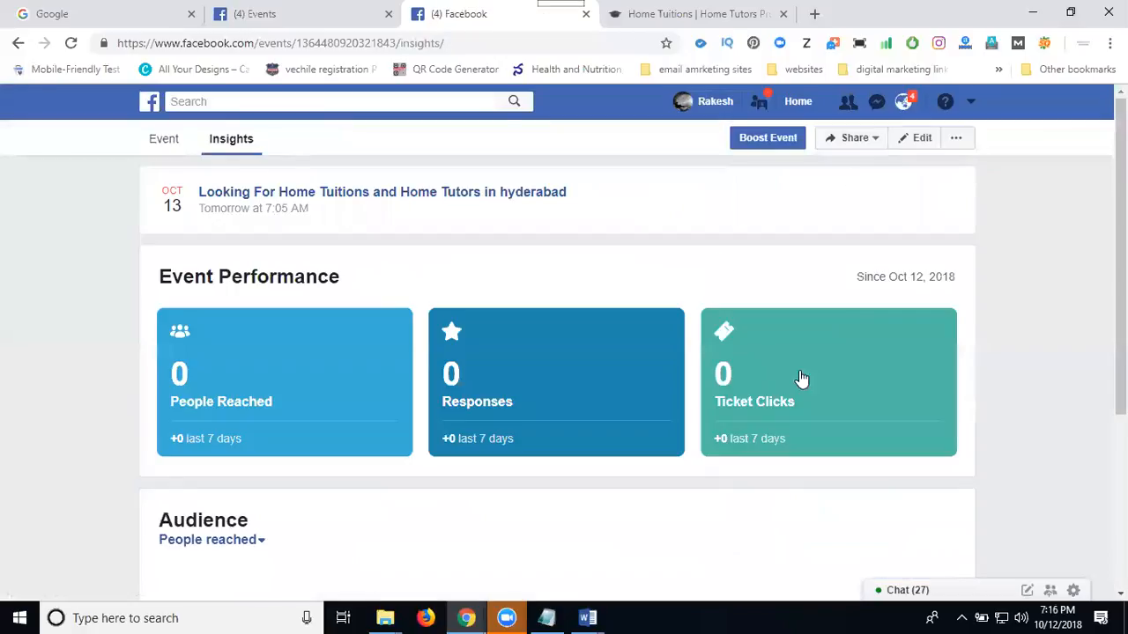
{"action": "left_click", "coordinate": [775, 145]}
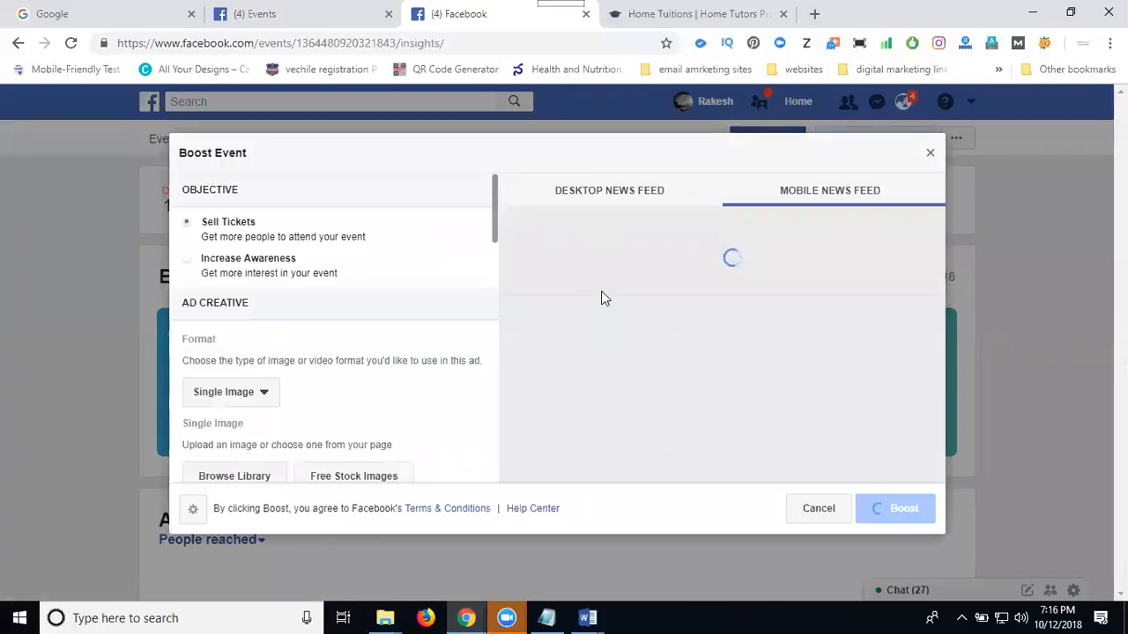
{"action": "left_click", "coordinate": [804, 509]}
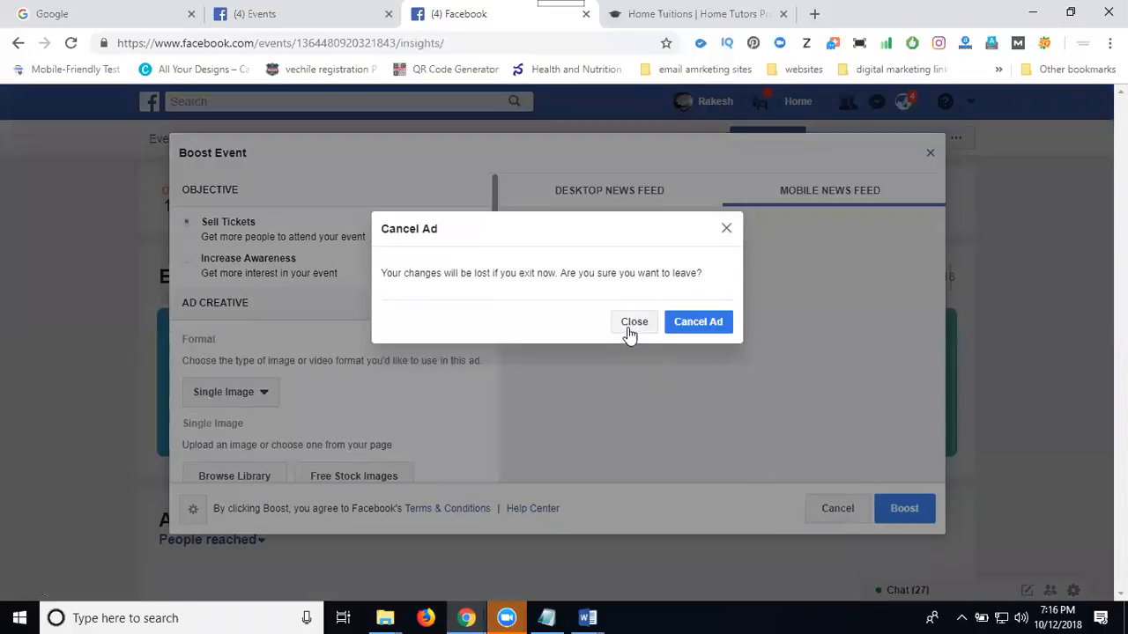
{"action": "left_click", "coordinate": [631, 327]}
{"action": "left_click", "coordinate": [826, 511]}
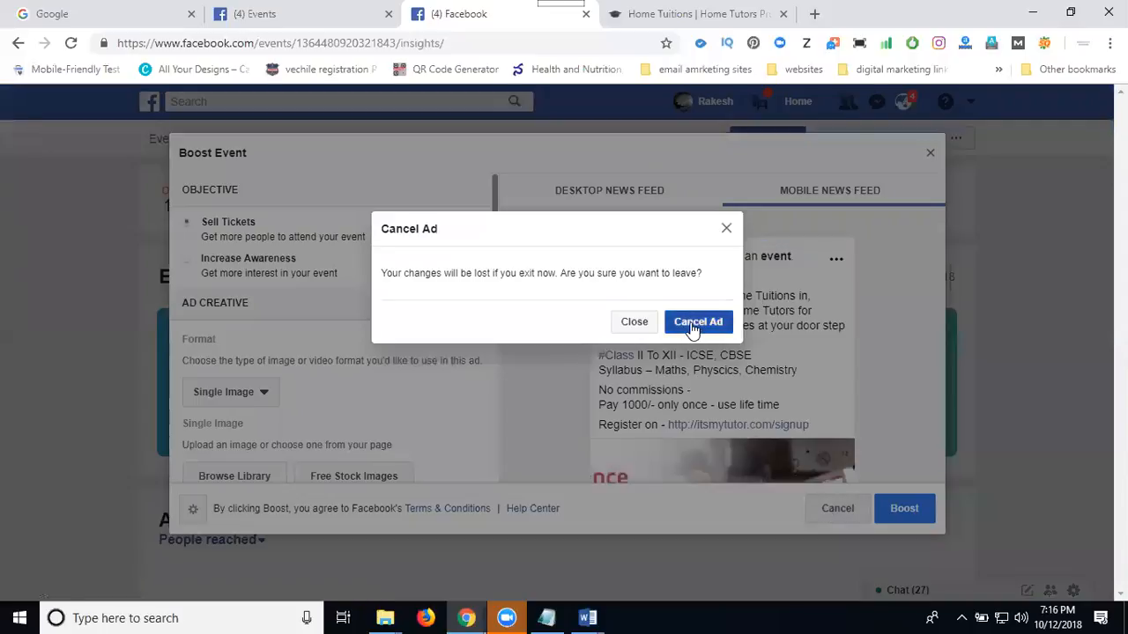
{"action": "left_click", "coordinate": [693, 324]}
Return to the event's main page and copy its web address.
{"action": "left_click", "coordinate": [164, 144]}
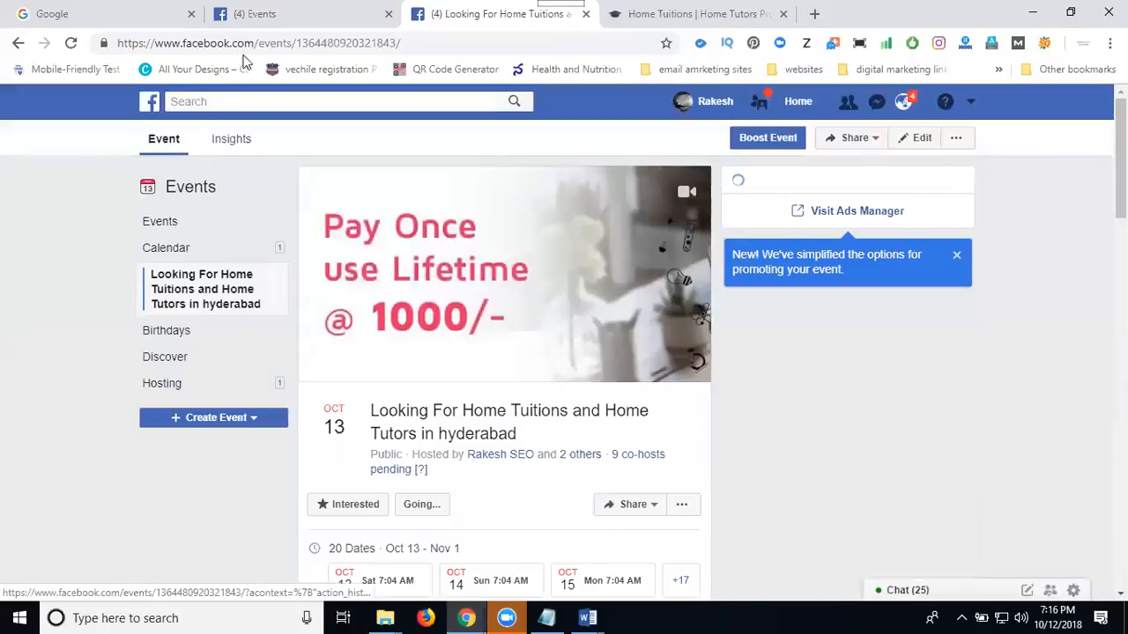
{"action": "left_click", "coordinate": [263, 44]}
{"action": "key", "text": "ctrl+c"}
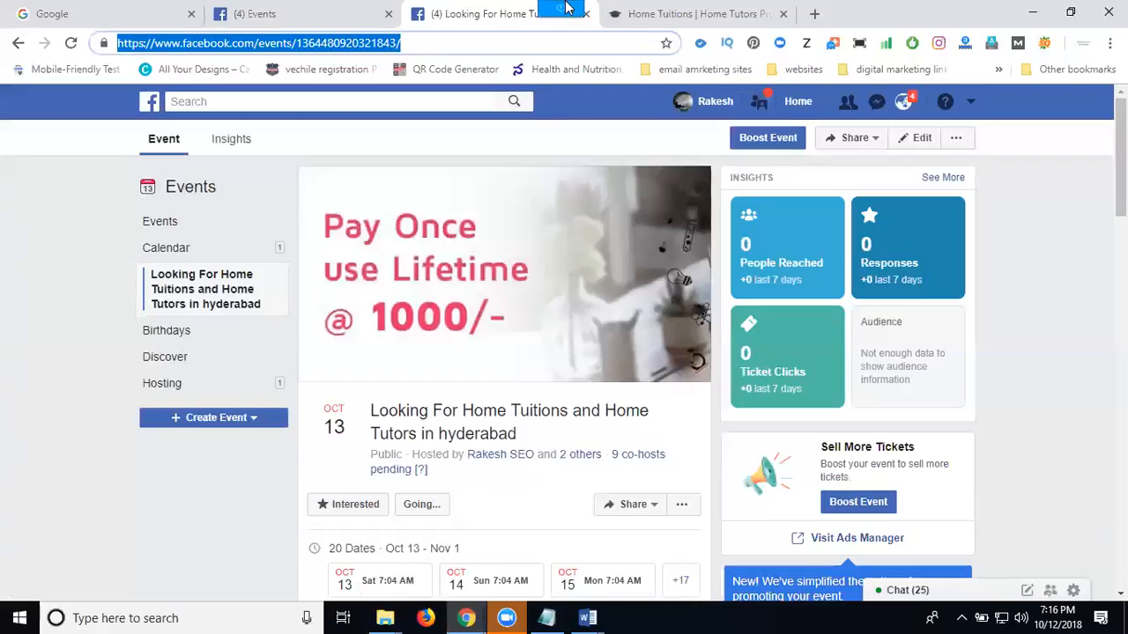
Open the Its My Tutor Facebook page in a new browser tab.
{"action": "left_click", "coordinate": [812, 14]}
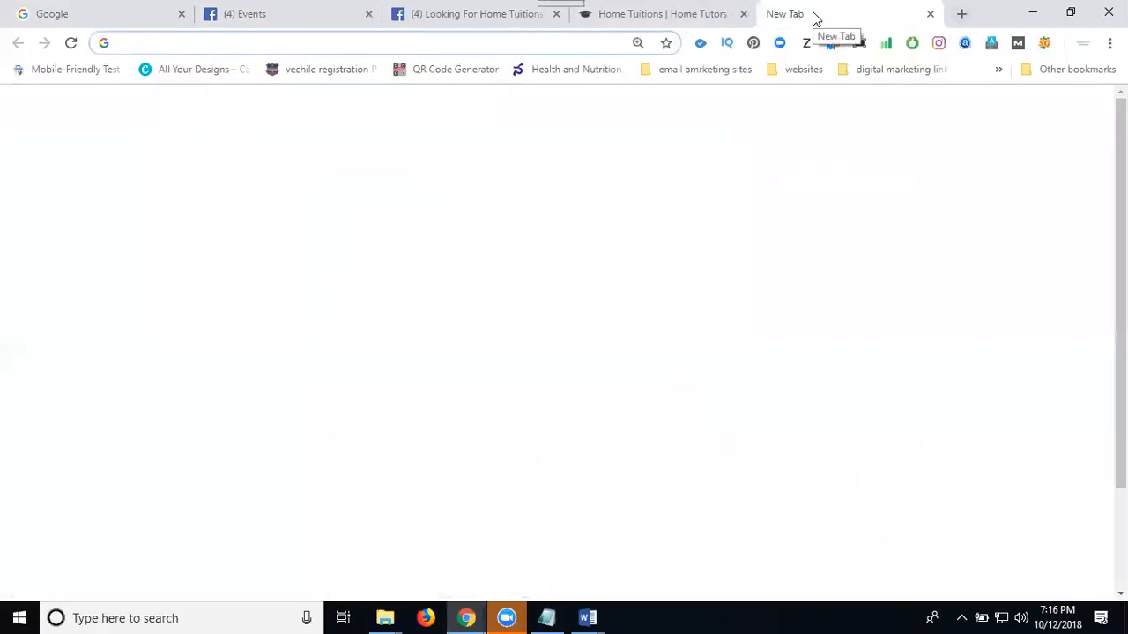
{"action": "type", "text": "f"}
{"action": "key", "text": "Right"}
{"action": "type", "text": "/it"}
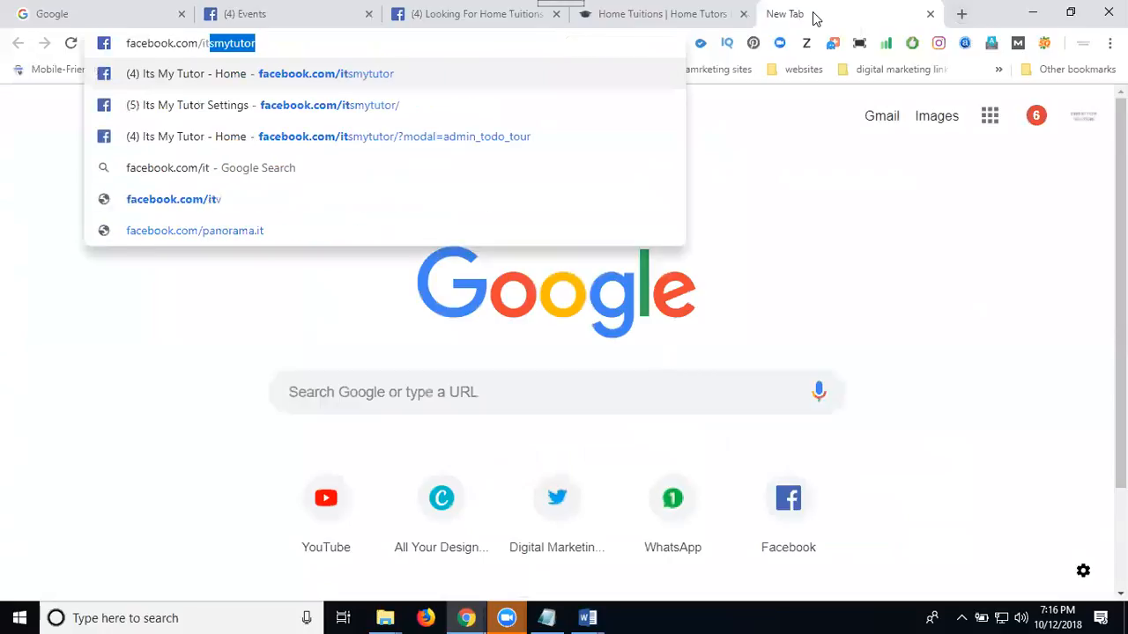
{"action": "key", "text": "Return"}
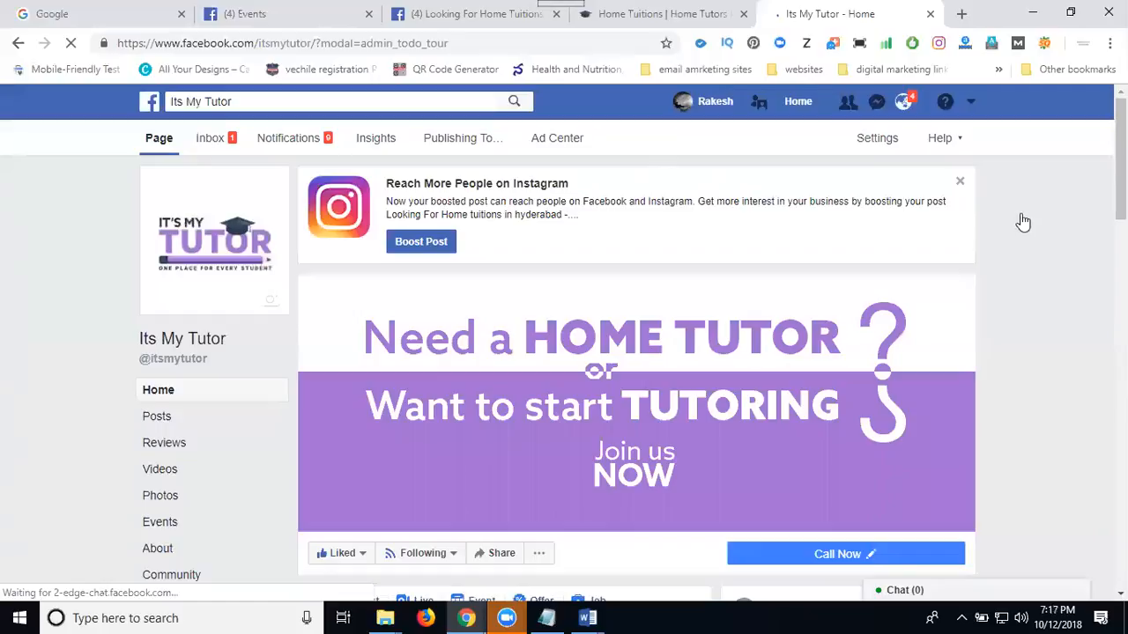
Start a new post on the page and paste the copied event link below blank space left for text.
{"action": "scroll", "coordinate": [1029, 241], "scroll_direction": "down", "scroll_amount": 4}
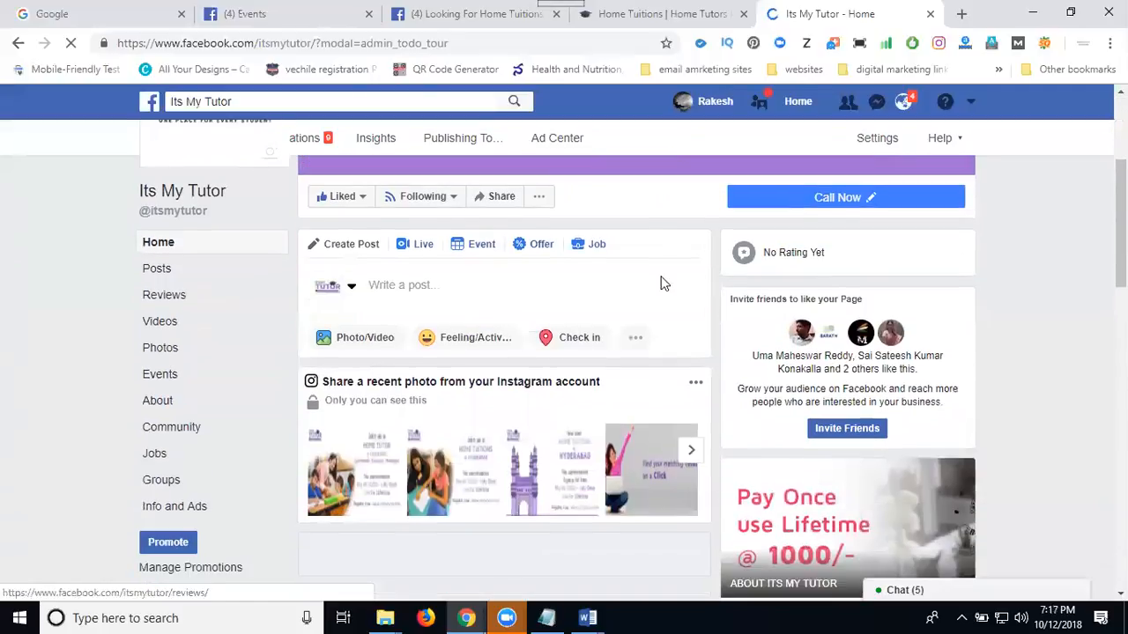
{"action": "left_click", "coordinate": [546, 299]}
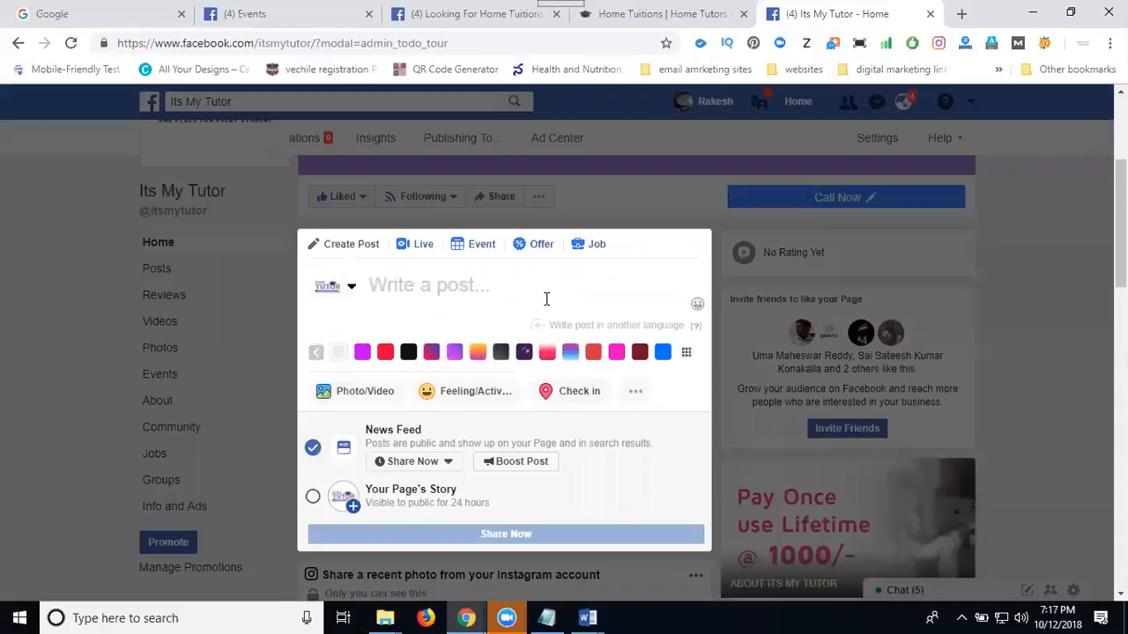
{"action": "key", "text": "Return"}
{"action": "key", "text": "Return"}
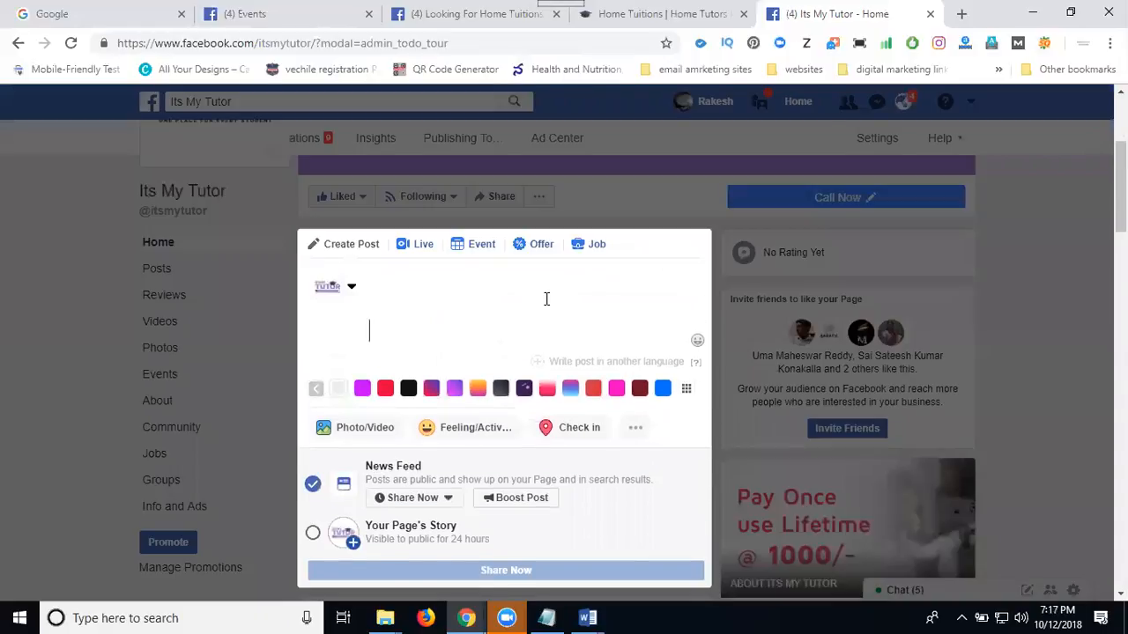
{"action": "key", "text": "ctrl+v"}
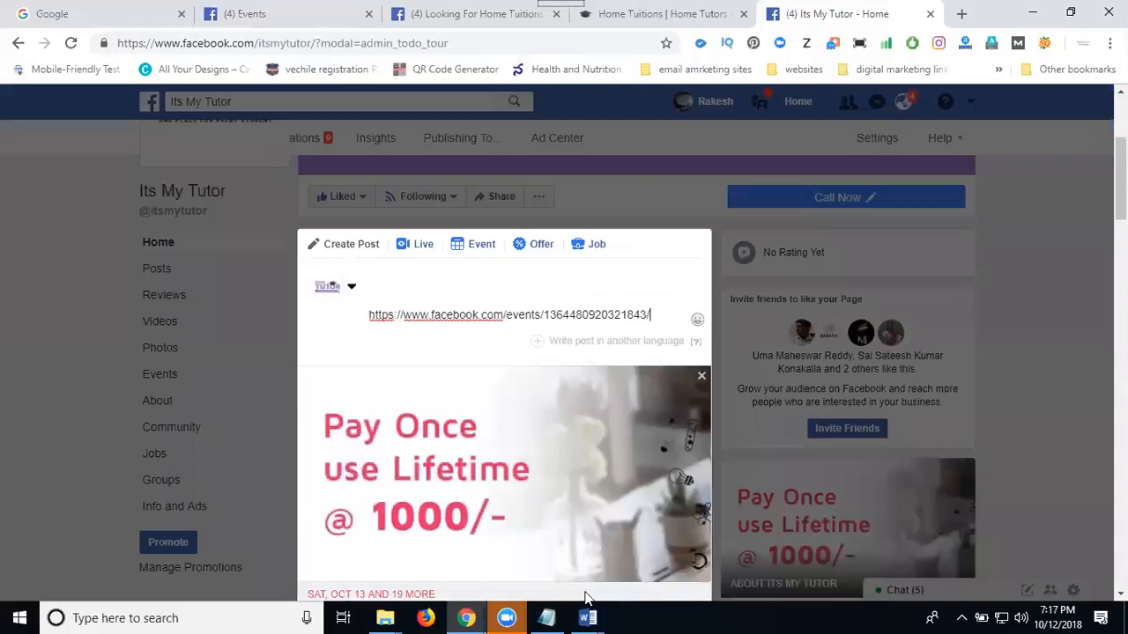
In the smo posting Word document, shorten the second #hometuitions hashtag to #hometuition and copy the text from the heading through the hashtags.
{"action": "mouse_move", "coordinate": [590, 616]}
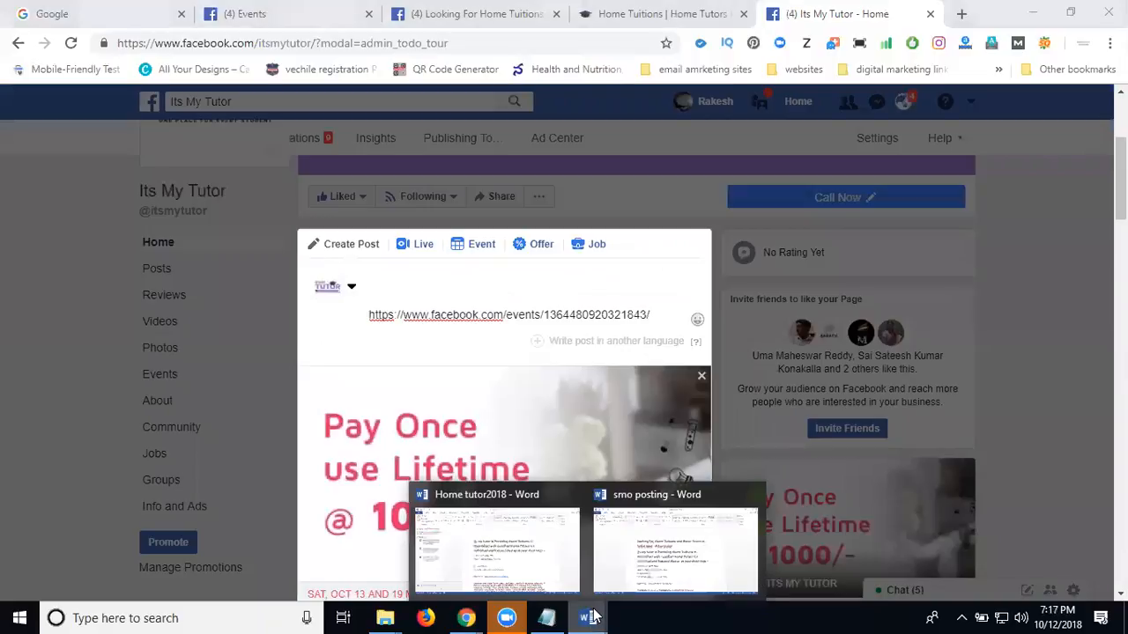
{"action": "left_click", "coordinate": [632, 564]}
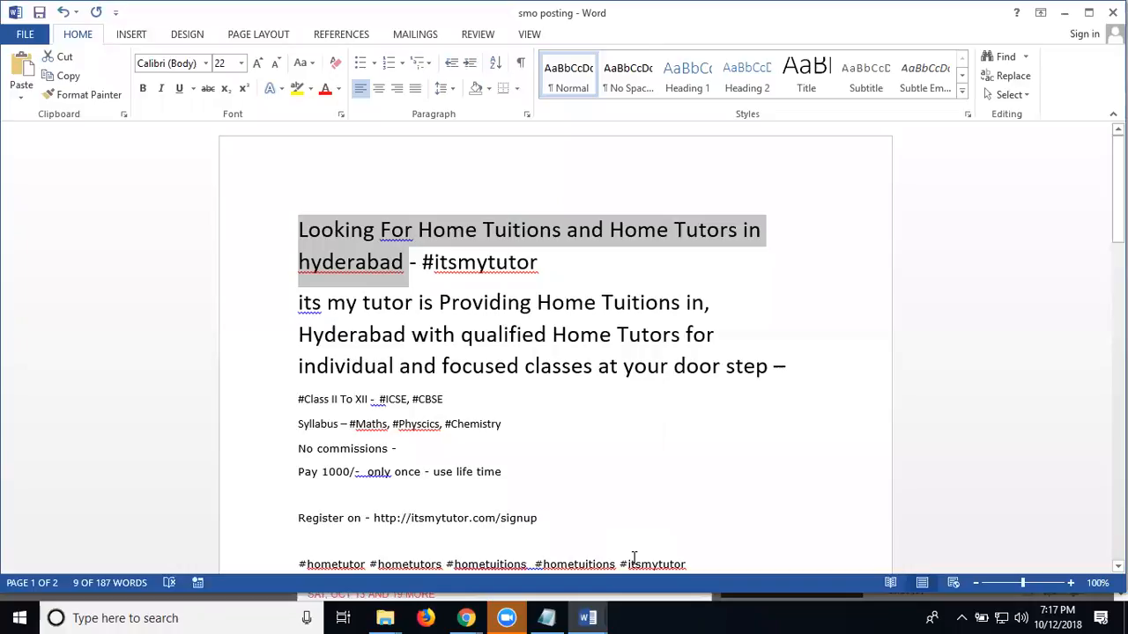
{"action": "scroll", "coordinate": [689, 489], "scroll_direction": "down", "scroll_amount": 2}
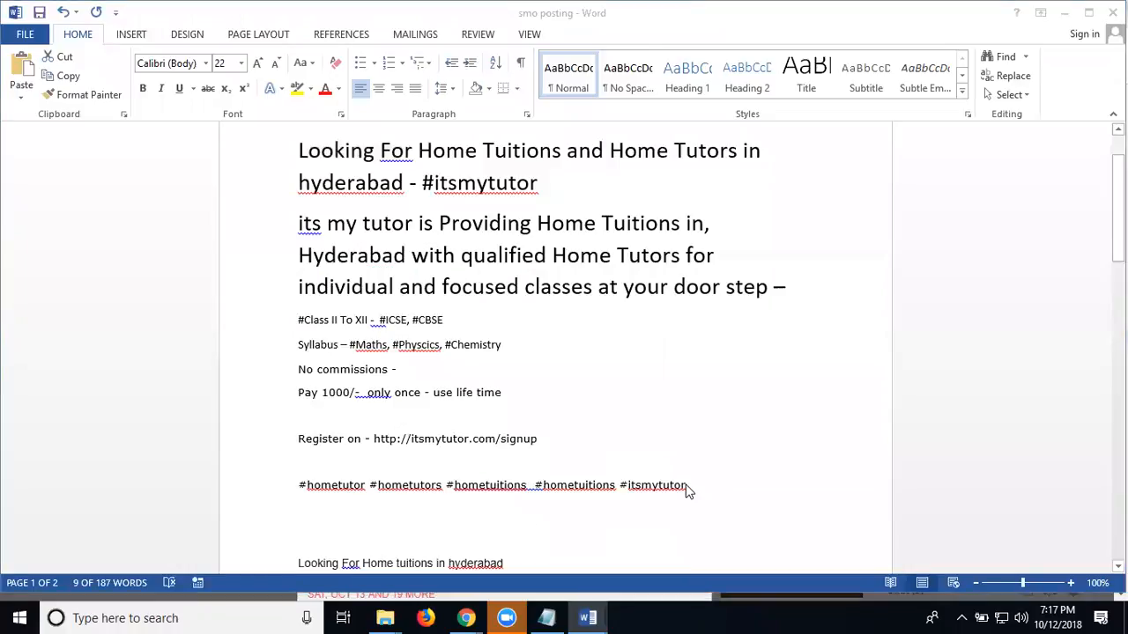
{"action": "left_click", "coordinate": [615, 486]}
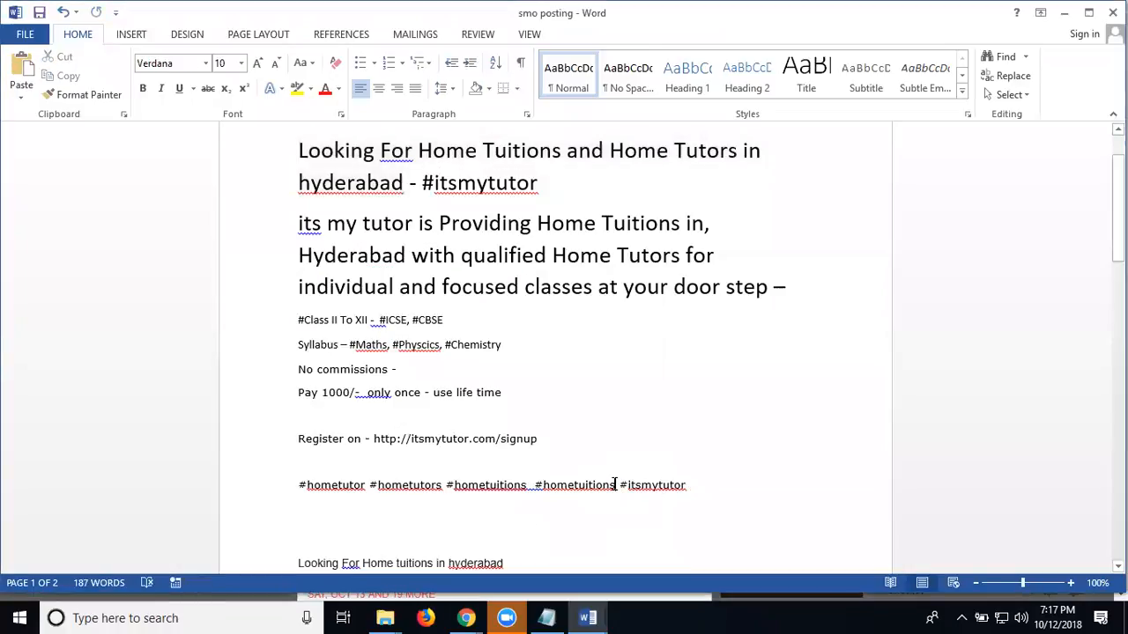
{"action": "key", "text": "BackSpace"}
{"action": "left_click_drag", "start_coordinate": [720, 485], "coordinate": [305, 158]}
{"action": "key", "text": "ctrl+c"}
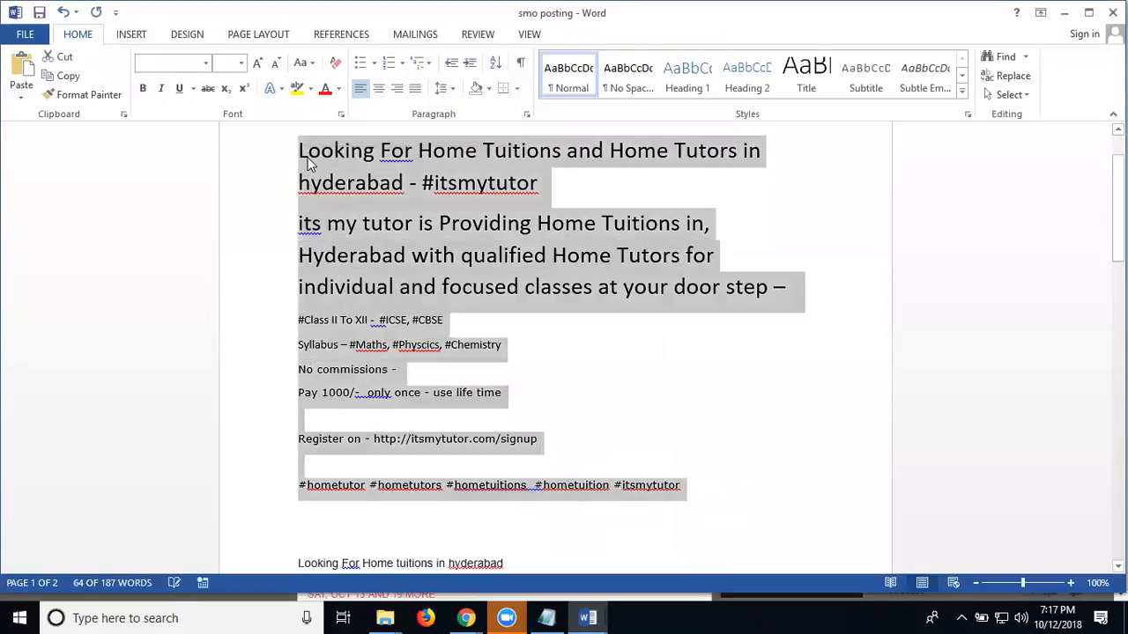
Switch back to the Facebook page post and replace its link text with the copied promotional text, keeping the event preview.
{"action": "key", "text": "alt+Tab"}
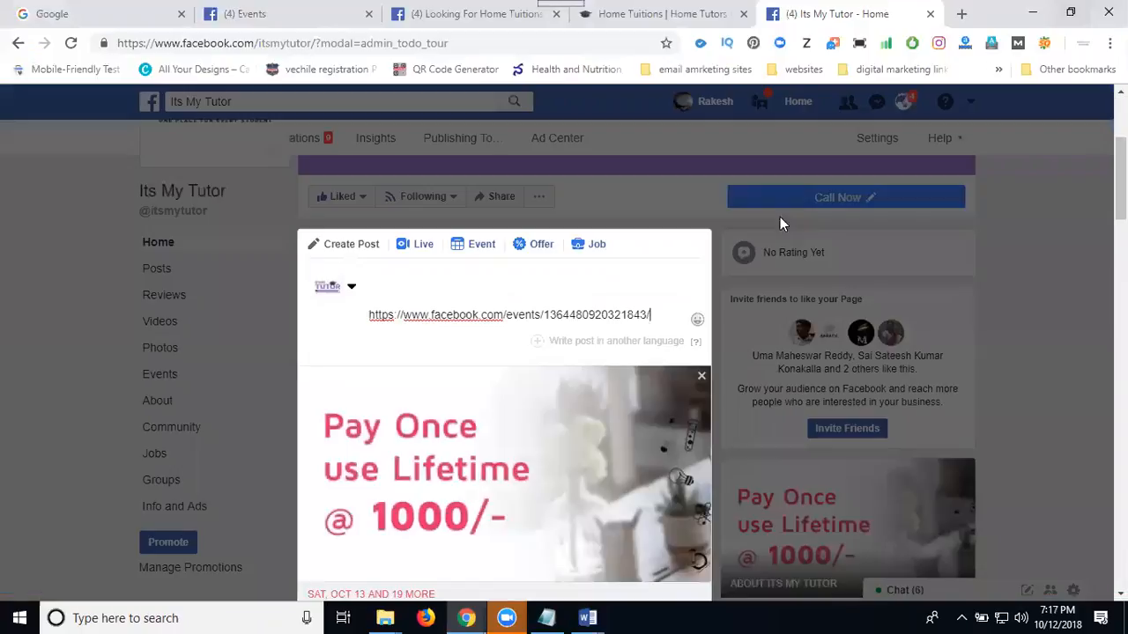
{"action": "key", "text": "ctrl+a"}
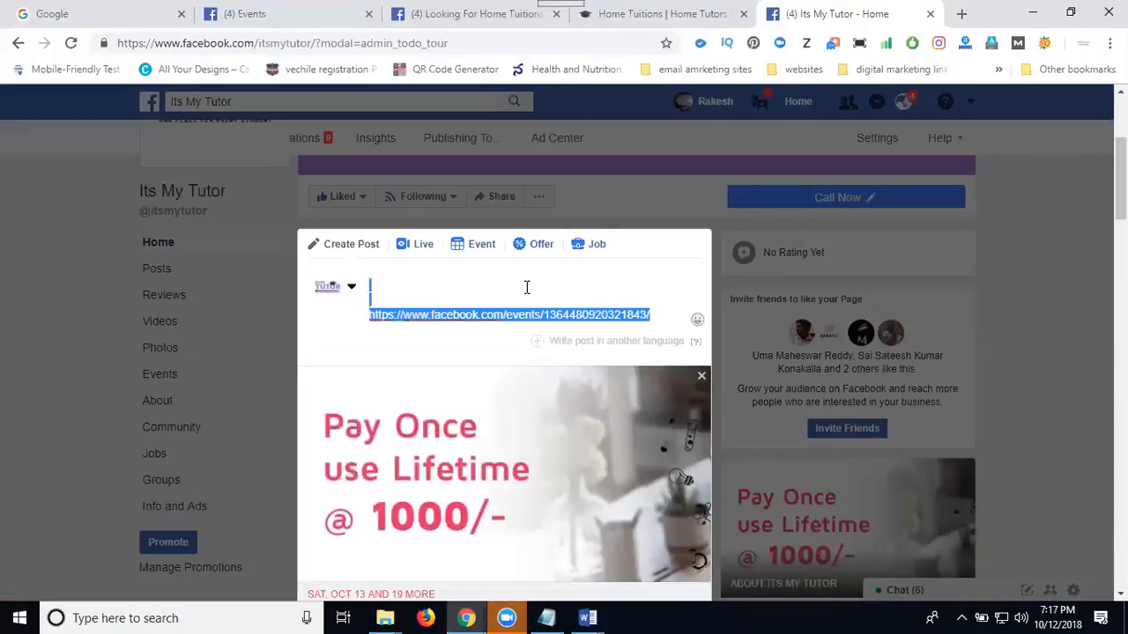
{"action": "key", "text": "ctrl+v"}
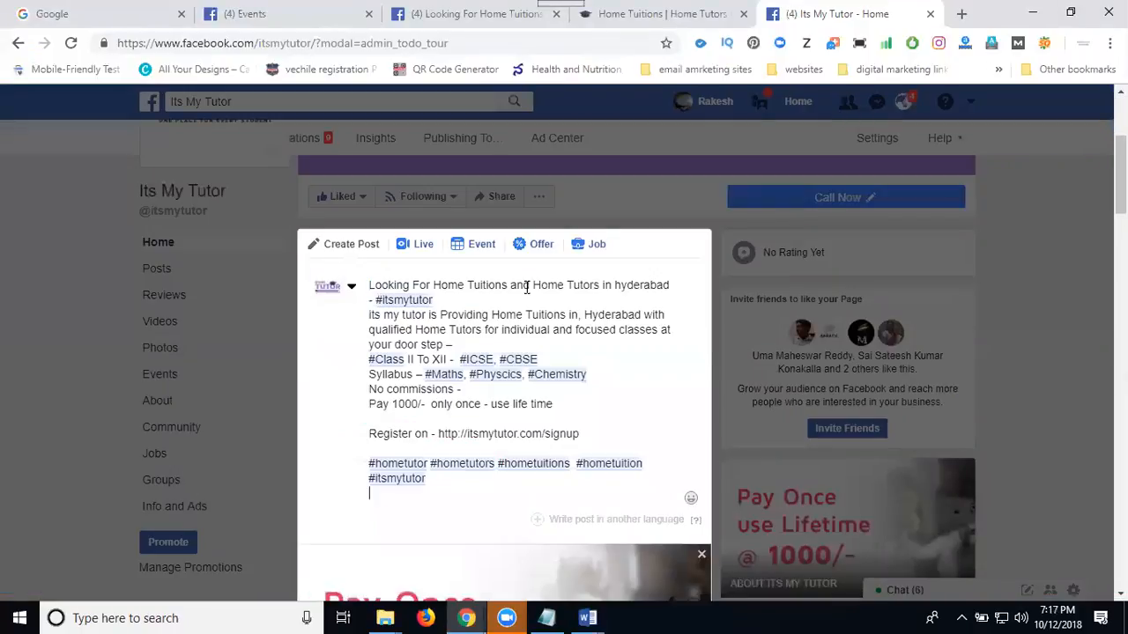
Separate the post's heading, description, class, syllabus, commission and payment lines with blank lines.
{"action": "key", "text": "Return"}
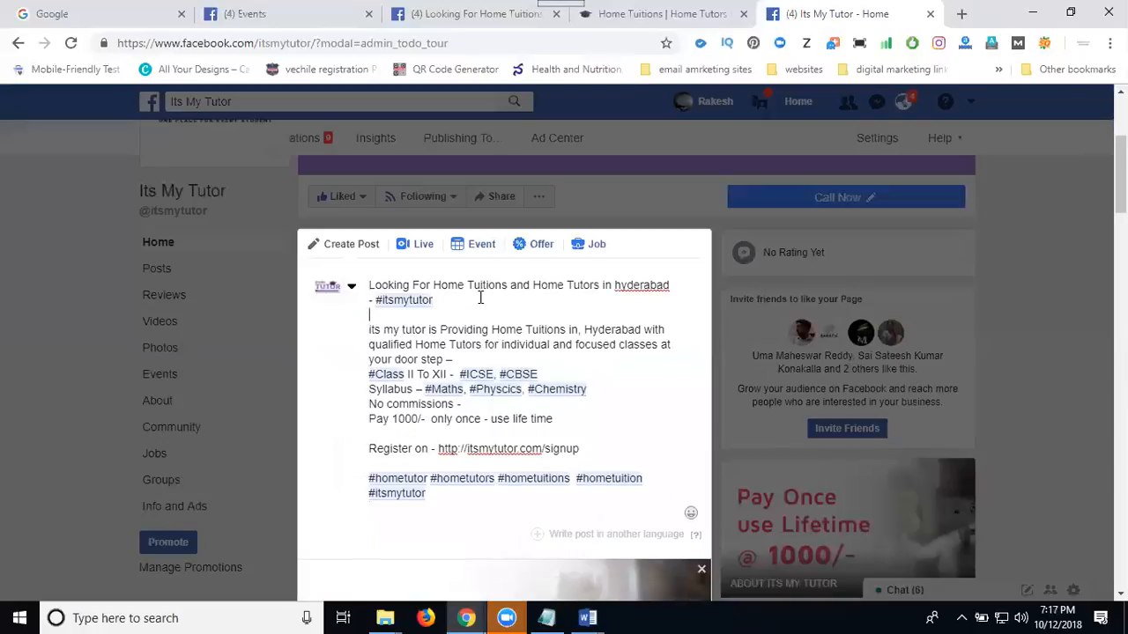
{"action": "left_click", "coordinate": [482, 359]}
{"action": "key", "text": "Return"}
{"action": "left_click", "coordinate": [548, 389]}
{"action": "key", "text": "Return"}
{"action": "left_click", "coordinate": [605, 417]}
{"action": "key", "text": "Return"}
{"action": "left_click", "coordinate": [488, 451]}
{"action": "key", "text": "Return"}
{"action": "left_click", "coordinate": [569, 475]}
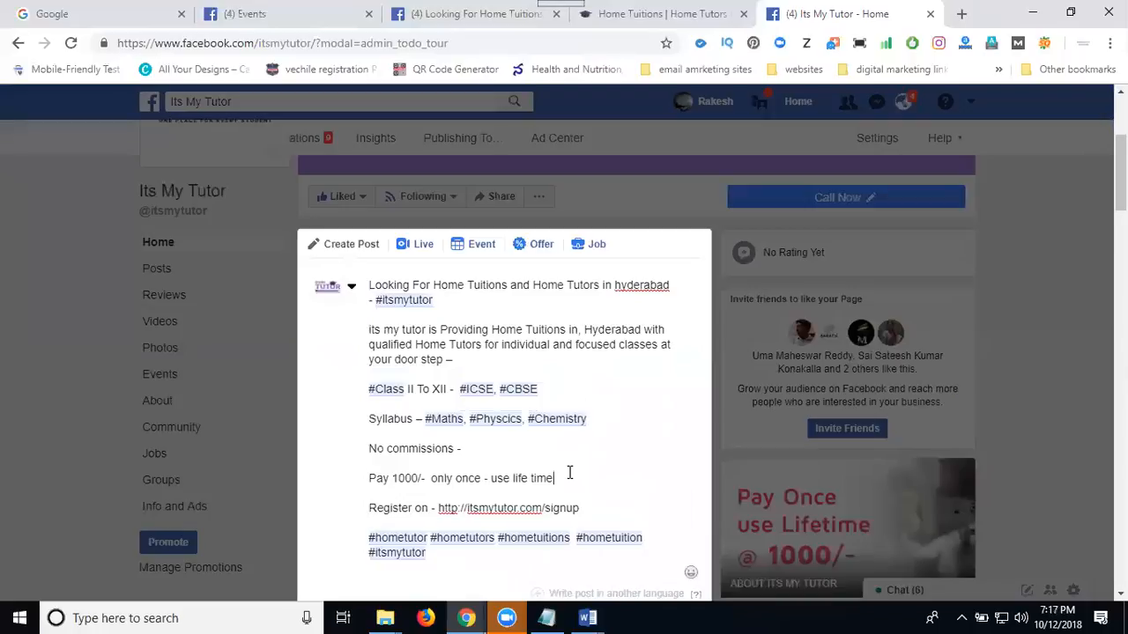
Add the line "reference - Get 250 CashBack" directly below the "Pay 1000/-" line in the post.
{"action": "key", "text": "Return"}
{"action": "type", "text": "refere"}
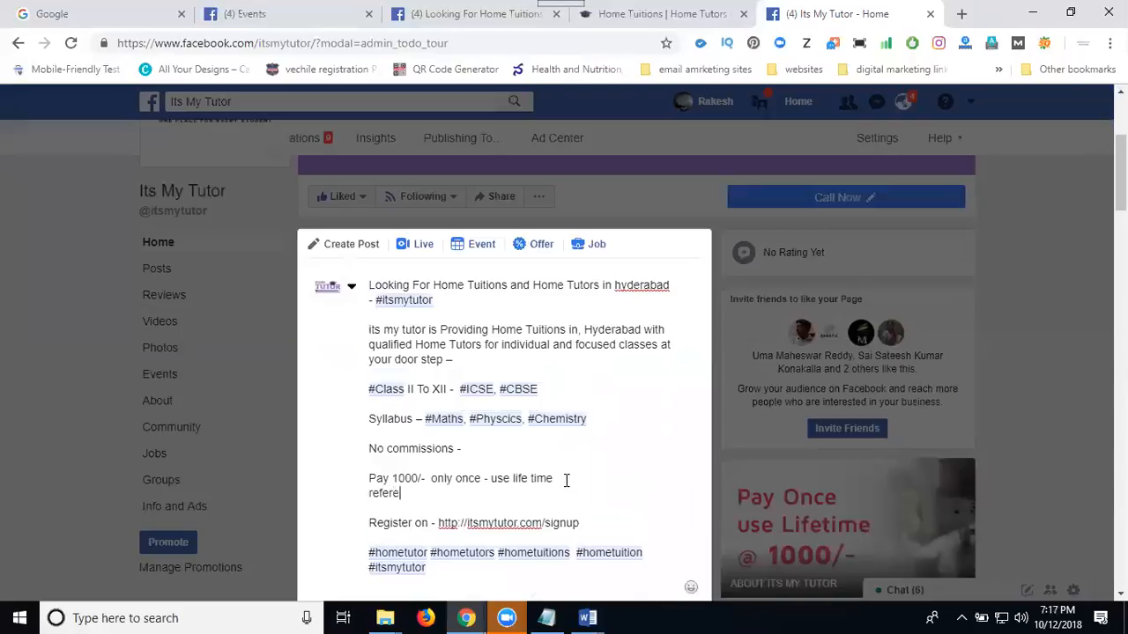
{"action": "type", "text": "nce - Get 250 Cash"}
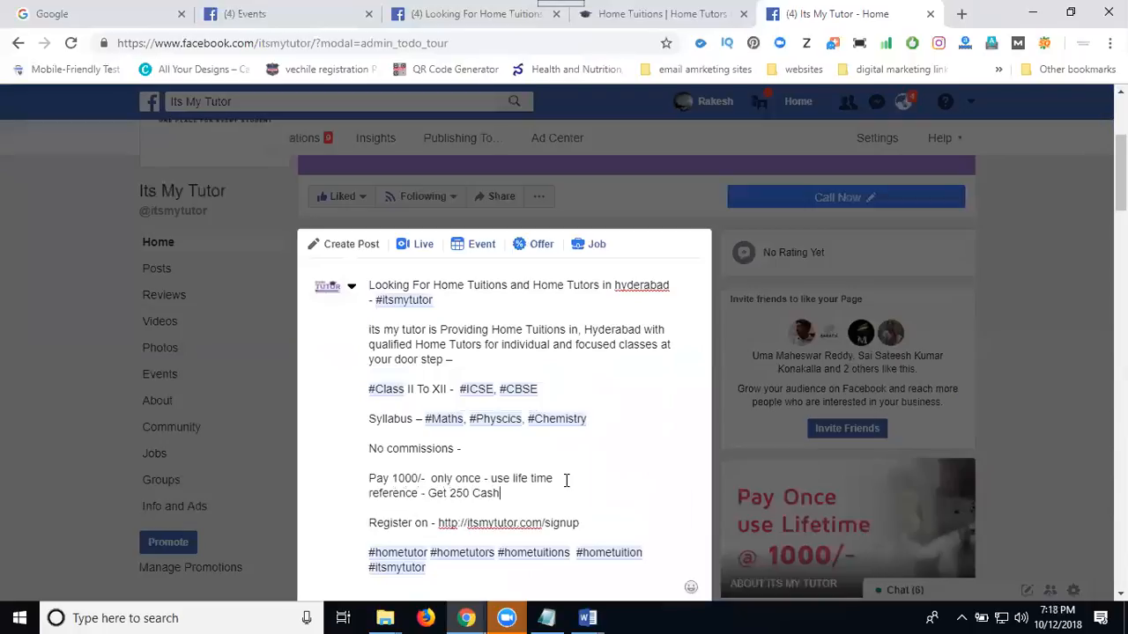
{"action": "type", "text": "Back"}
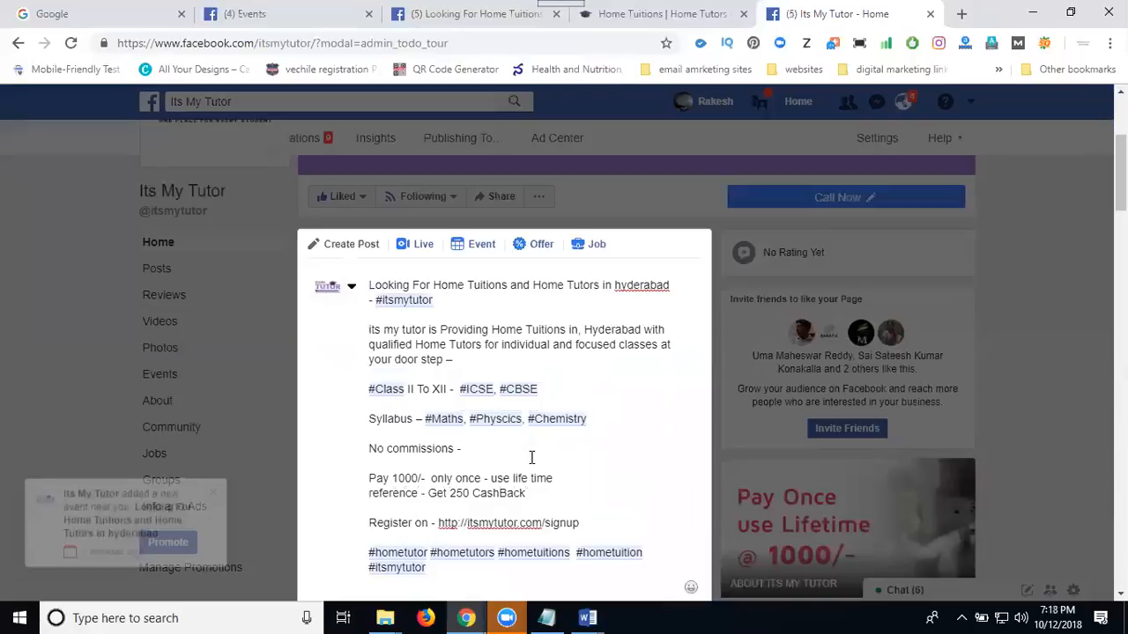
Publish the post with the attached event preview to the page's News Feed.
{"action": "scroll", "coordinate": [529, 409], "scroll_direction": "down", "scroll_amount": 1}
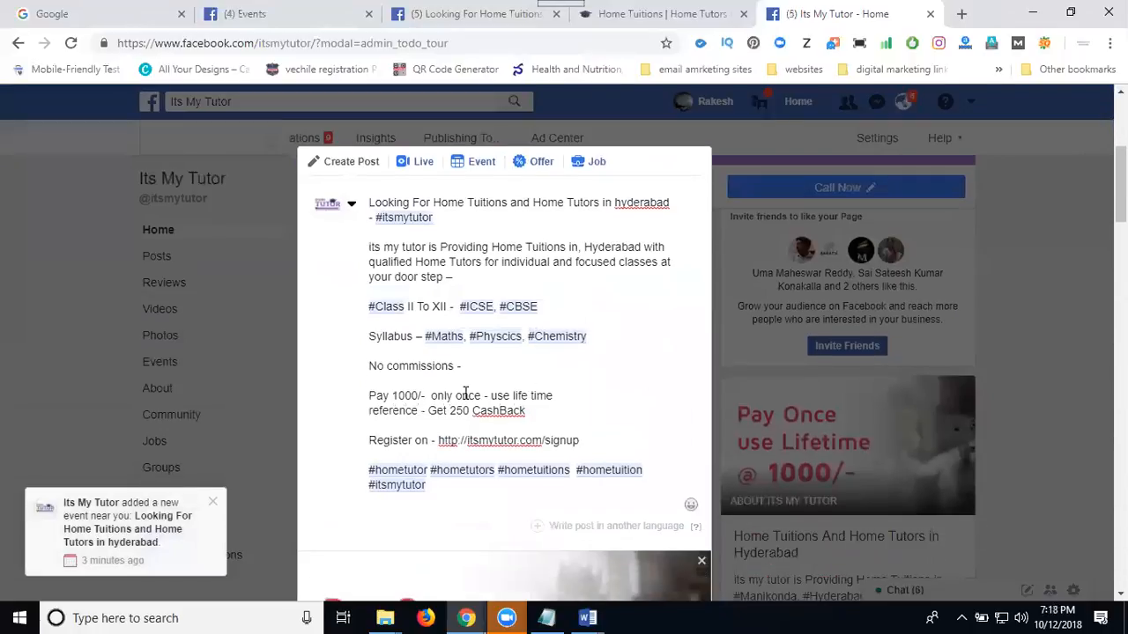
{"action": "scroll", "coordinate": [505, 344], "scroll_direction": "down", "scroll_amount": 1}
{"action": "scroll", "coordinate": [505, 343], "scroll_direction": "down", "scroll_amount": 4}
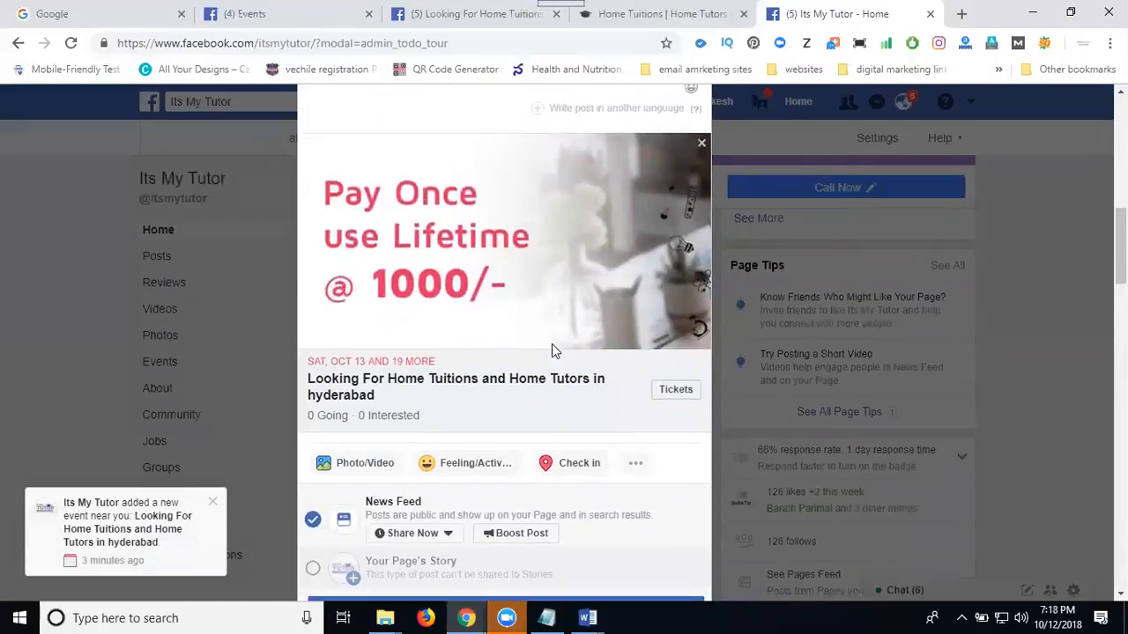
{"action": "scroll", "coordinate": [551, 343], "scroll_direction": "down", "scroll_amount": 2}
{"action": "left_click", "coordinate": [490, 452]}
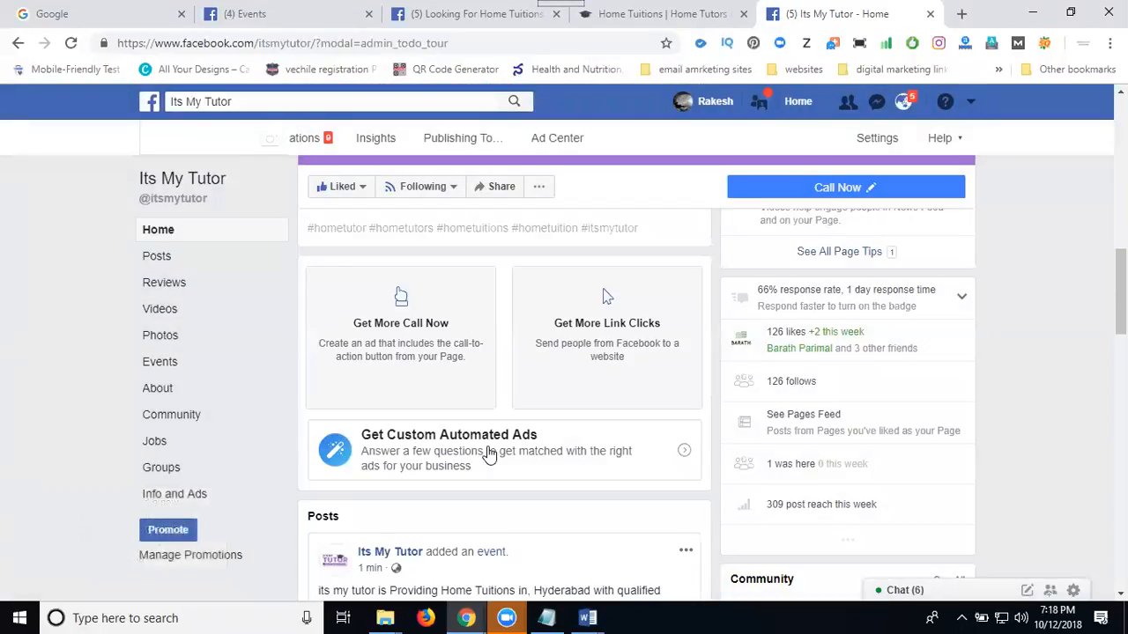
Expand the newly published post and copy its text from the heading through the #hometuition hashtag.
{"action": "scroll", "coordinate": [440, 352], "scroll_direction": "up", "scroll_amount": 1}
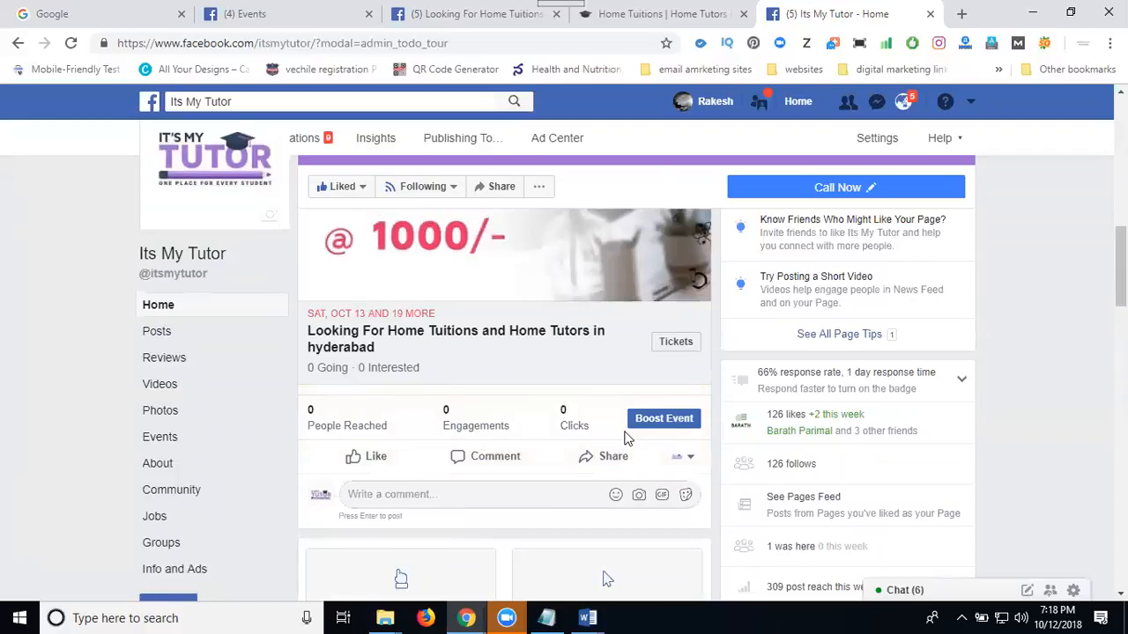
{"action": "scroll", "coordinate": [562, 453], "scroll_direction": "up", "scroll_amount": 4}
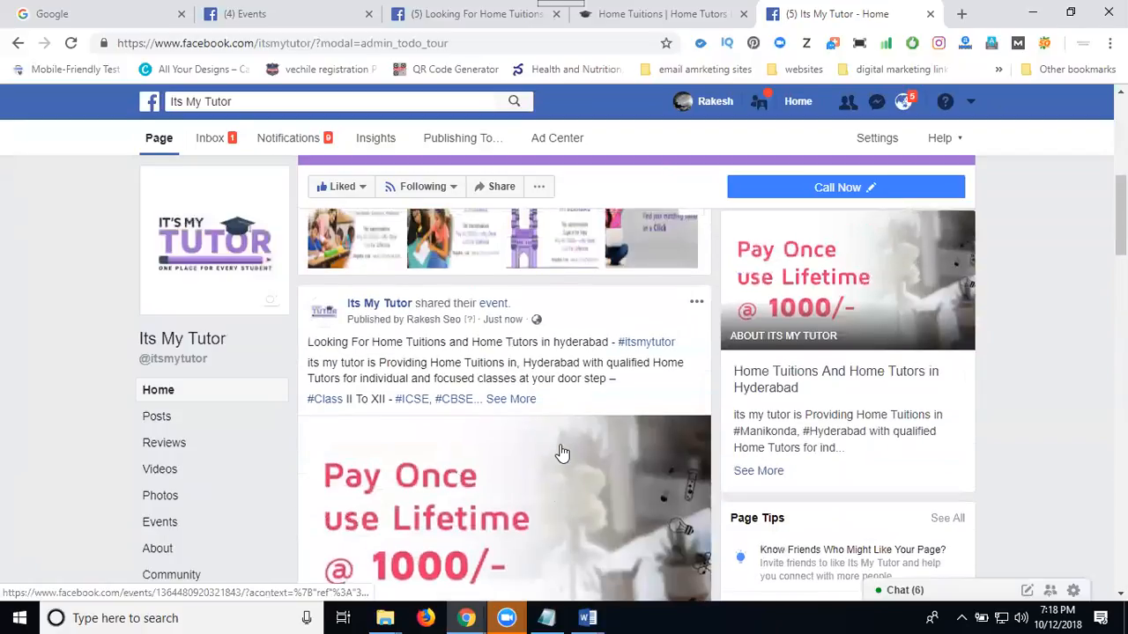
{"action": "left_click", "coordinate": [520, 400]}
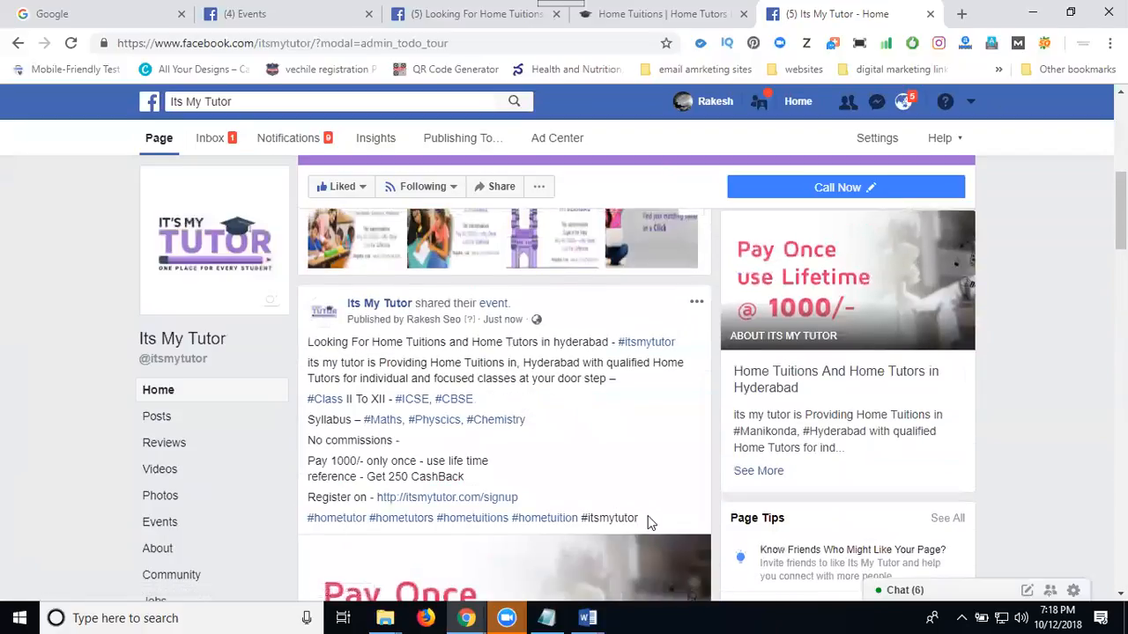
{"action": "left_click_drag", "start_coordinate": [631, 515], "coordinate": [464, 420]}
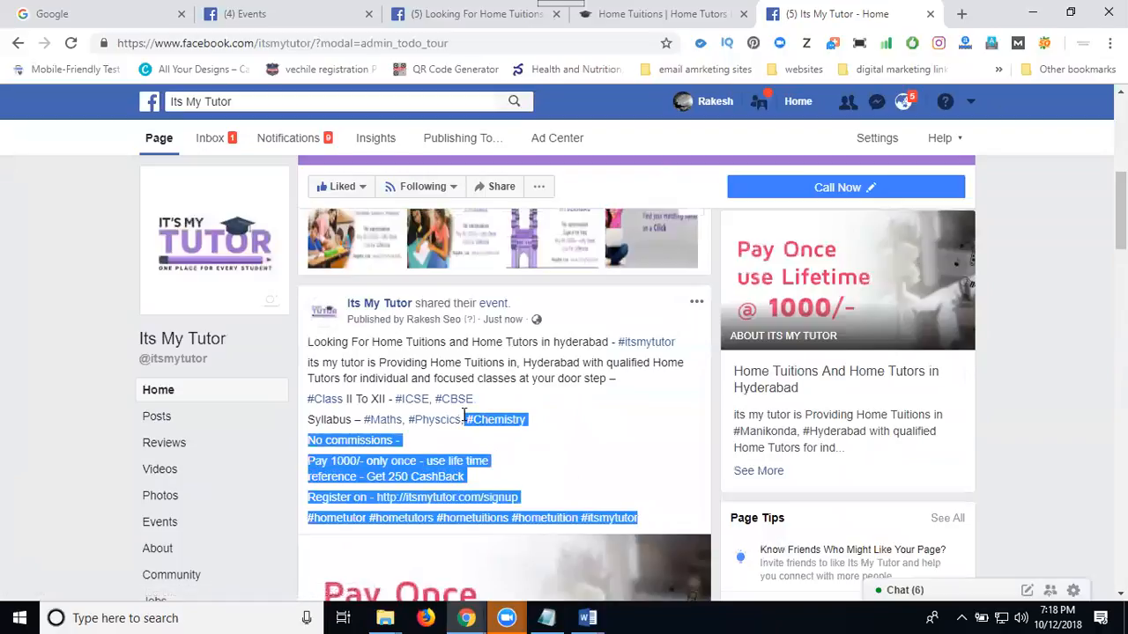
{"action": "left_click", "coordinate": [573, 432]}
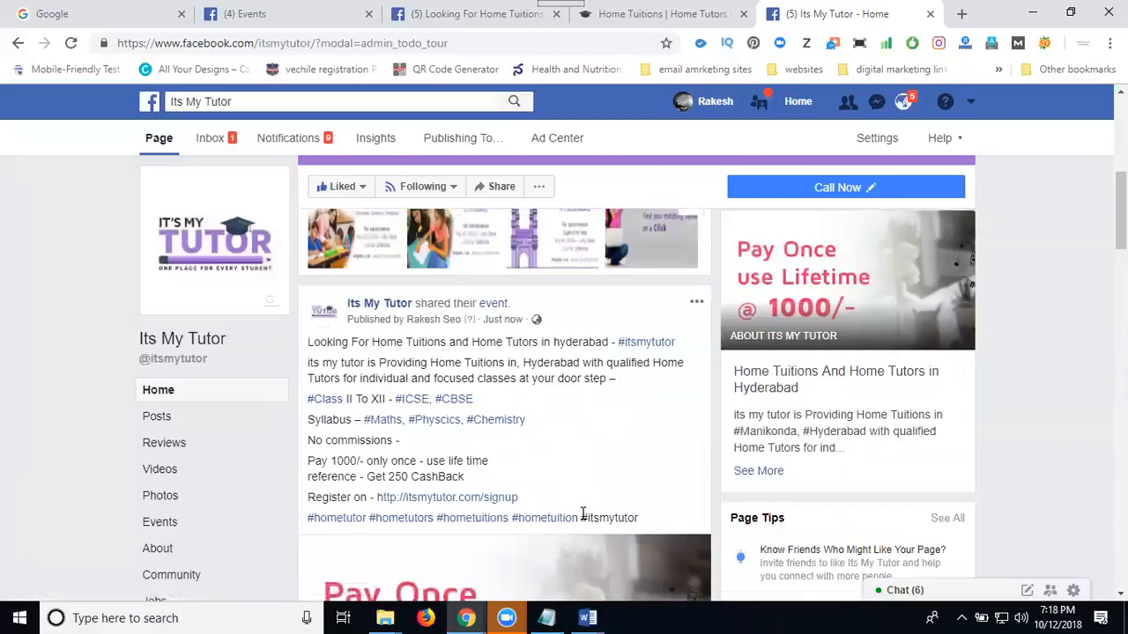
{"action": "left_click_drag", "start_coordinate": [581, 515], "coordinate": [309, 344]}
{"action": "key", "text": "ctrl+c"}
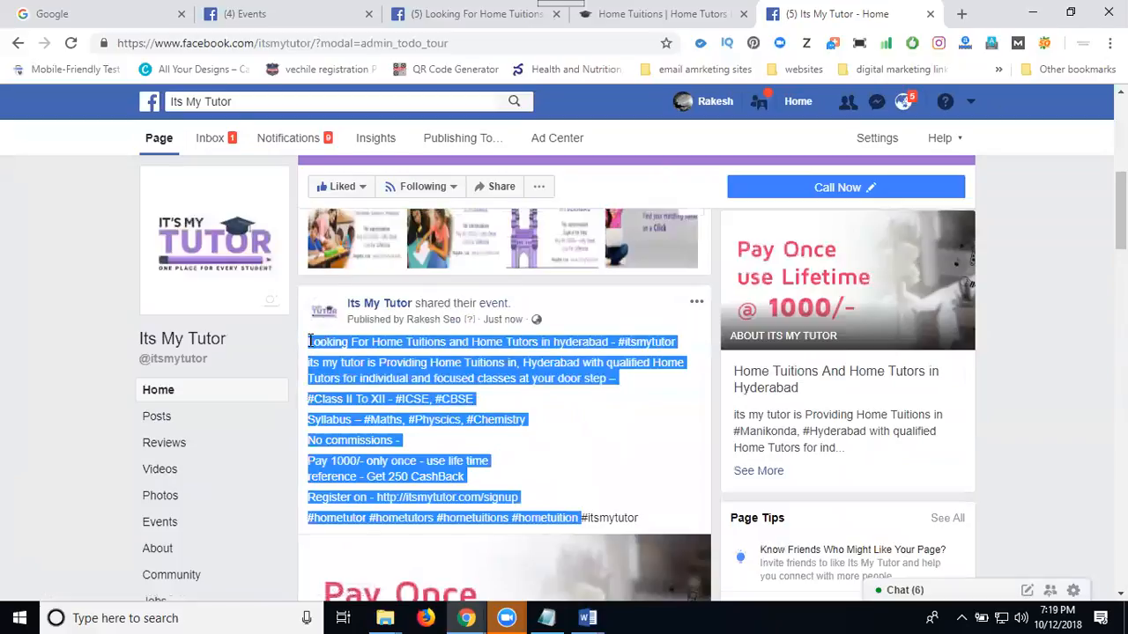
Share the event post on your own timeline and paste the copied promotional text as its message.
{"action": "scroll", "coordinate": [238, 296], "scroll_direction": "down", "scroll_amount": 8}
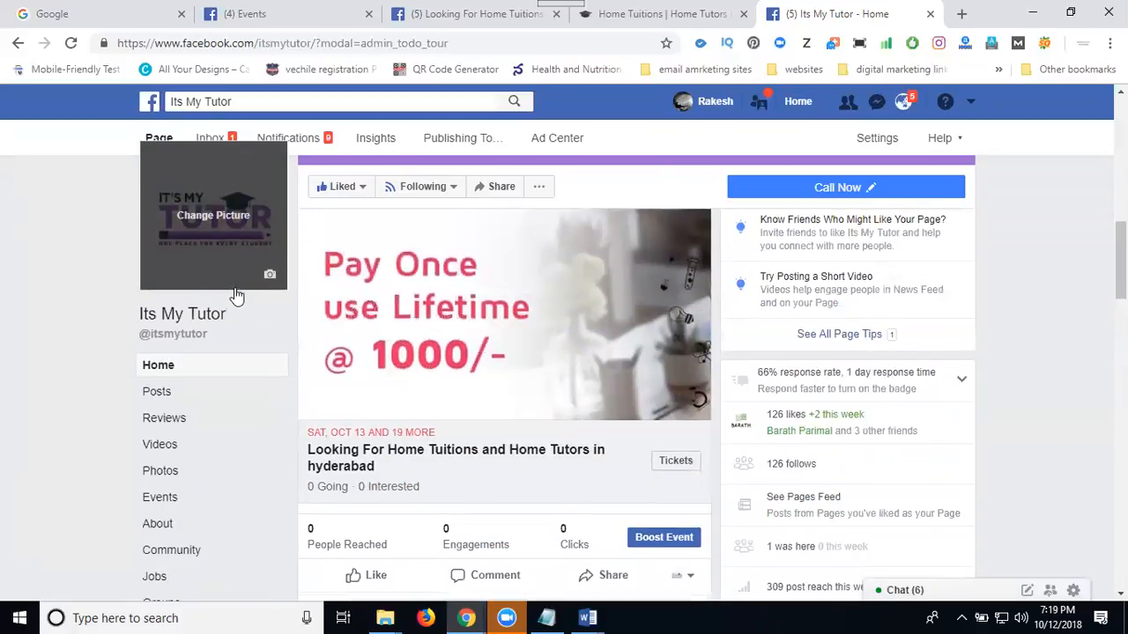
{"action": "left_click", "coordinate": [619, 333]}
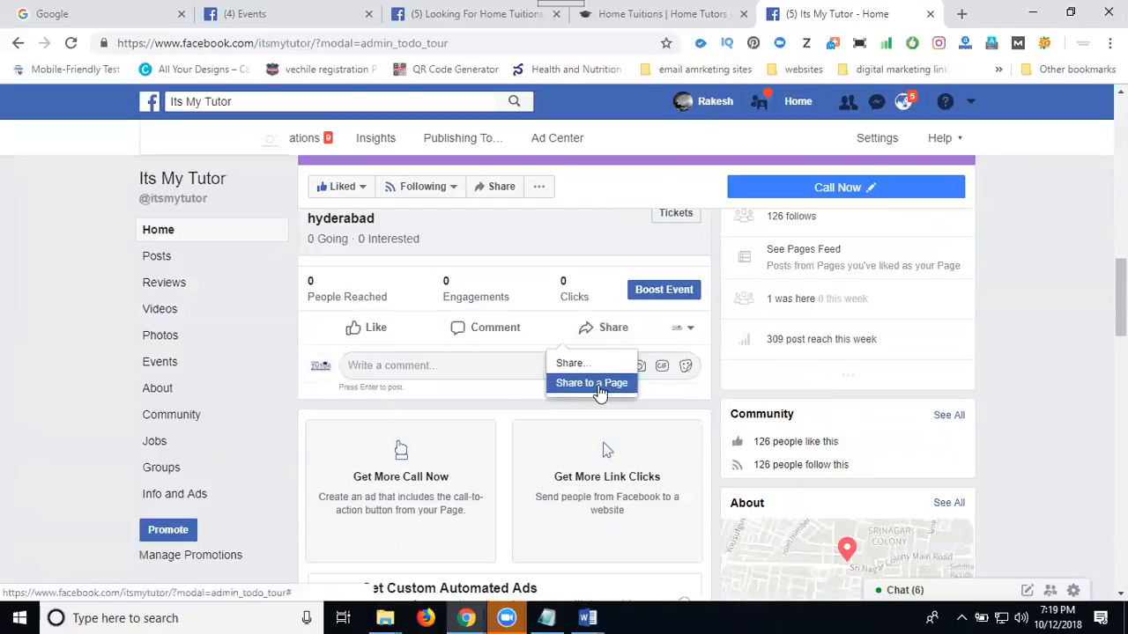
{"action": "left_click", "coordinate": [578, 364]}
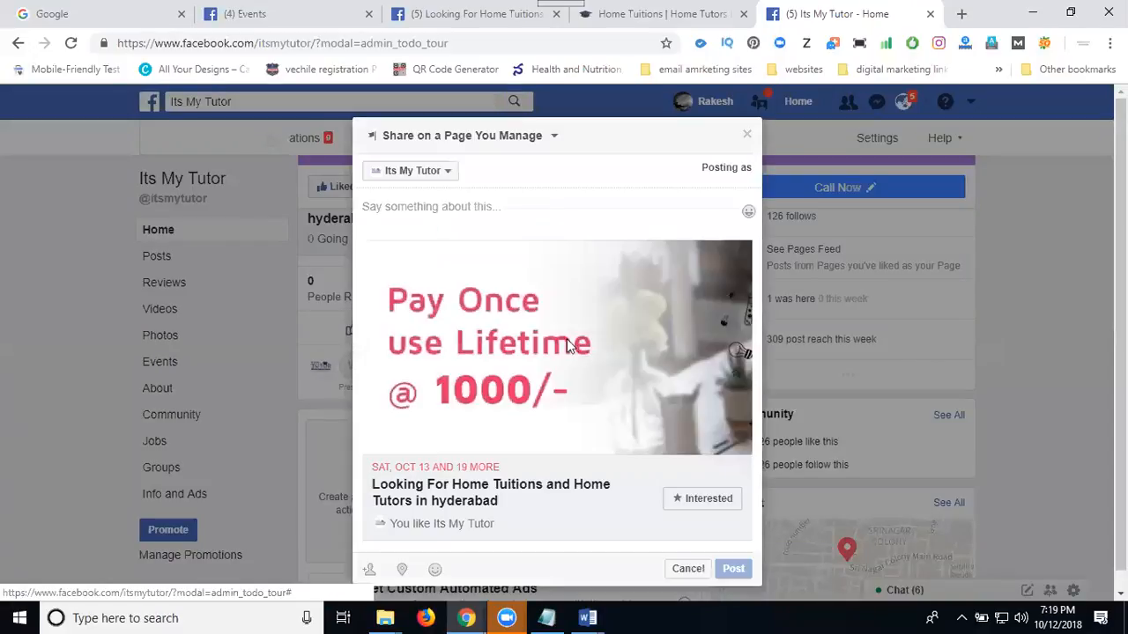
{"action": "left_click", "coordinate": [435, 141]}
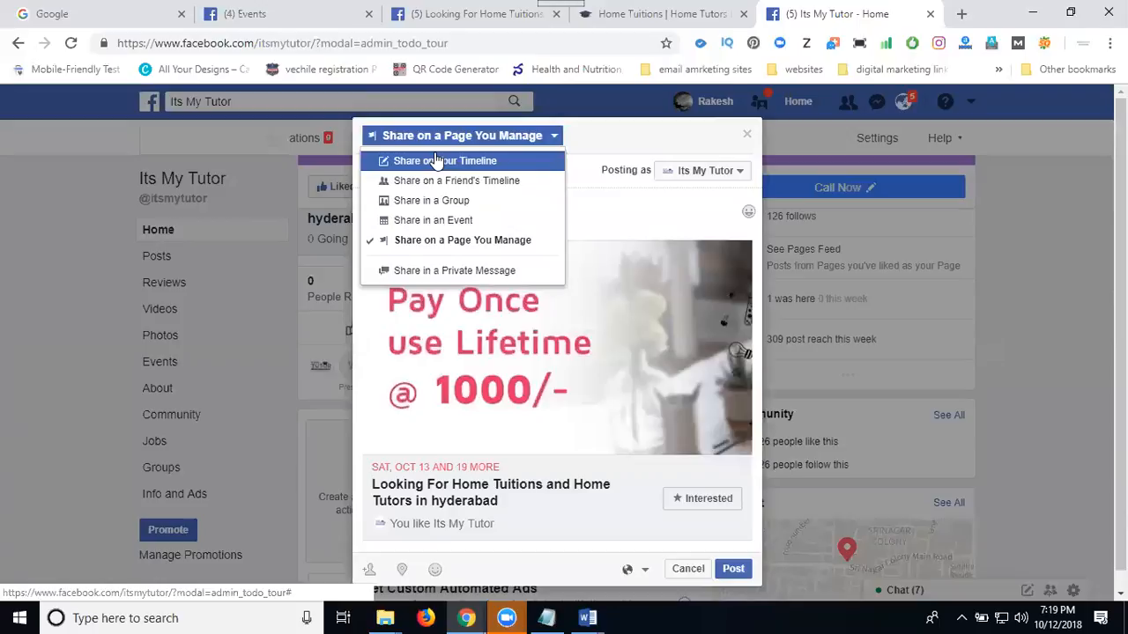
{"action": "left_click", "coordinate": [438, 162]}
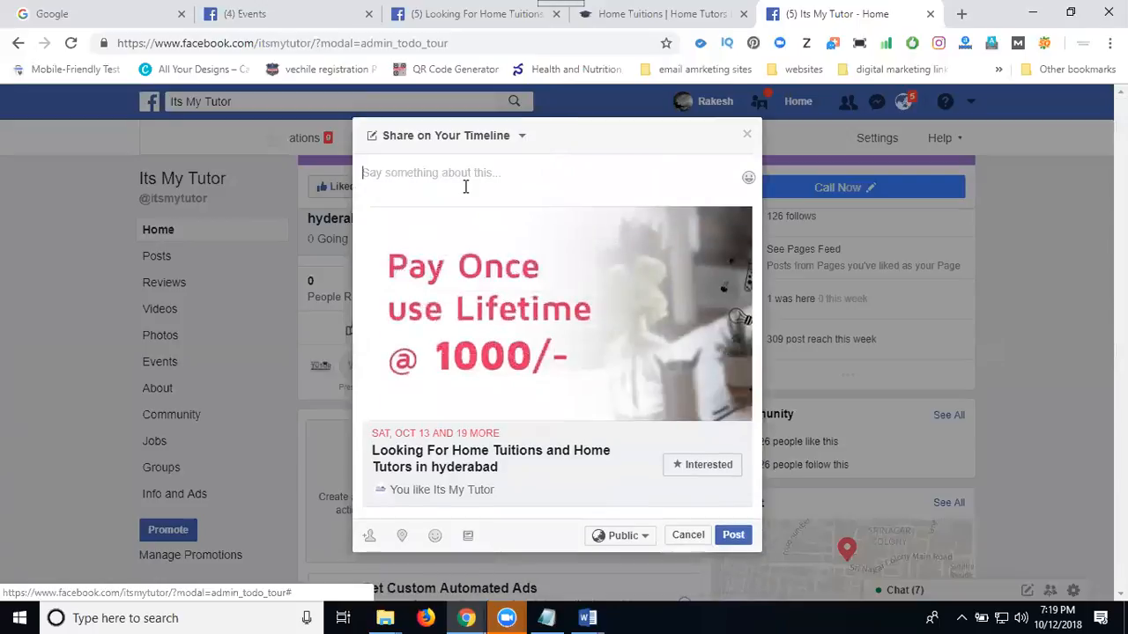
{"action": "key", "text": "ctrl+v"}
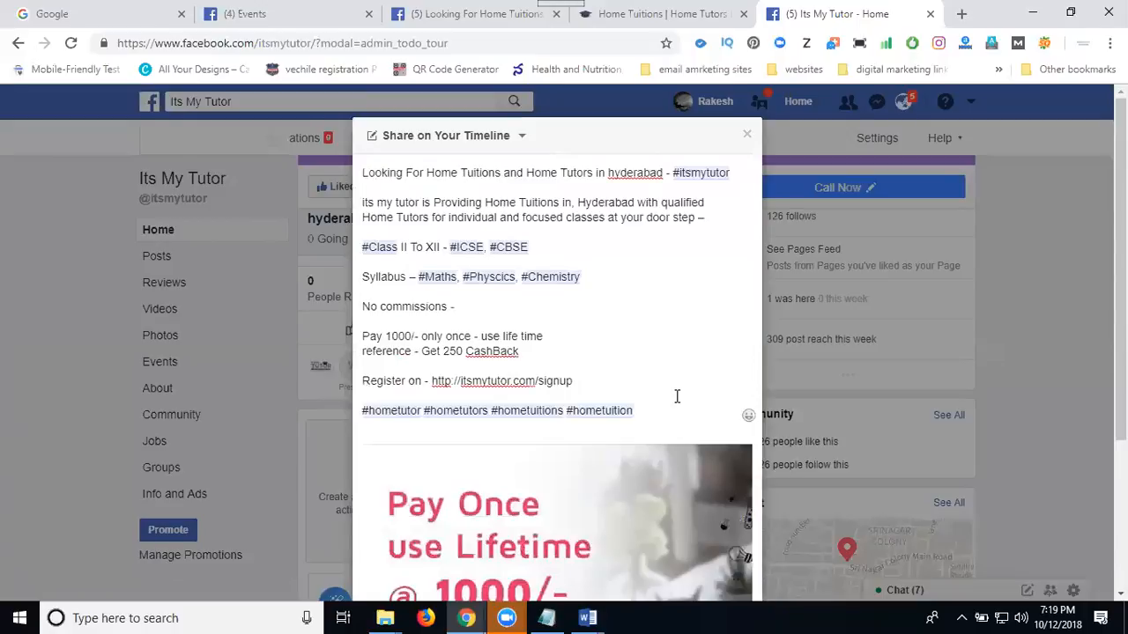
Check in at Hyderabad and post the share publicly to the timeline.
{"action": "scroll", "coordinate": [675, 401], "scroll_direction": "down", "scroll_amount": 3}
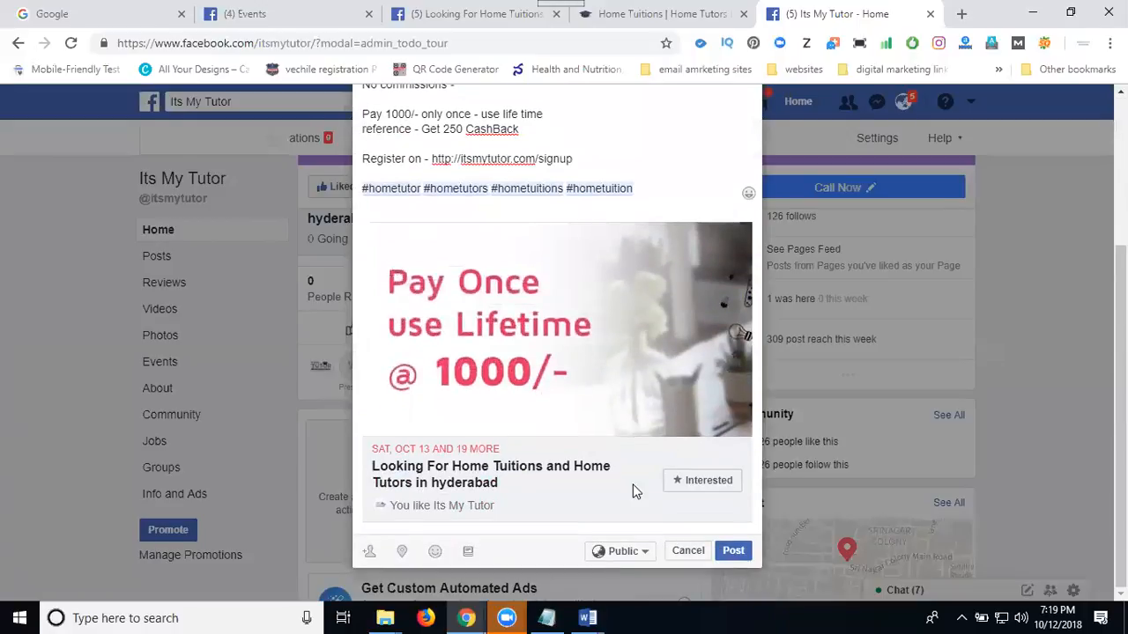
{"action": "left_click", "coordinate": [401, 550]}
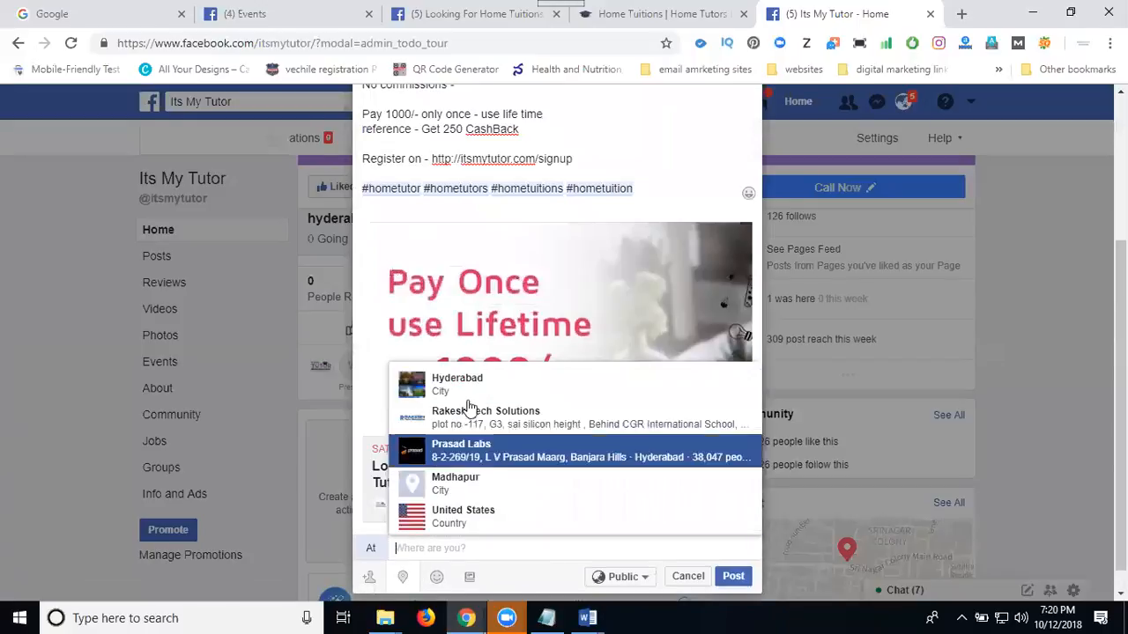
{"action": "left_click", "coordinate": [465, 392]}
{"action": "left_click", "coordinate": [727, 571]}
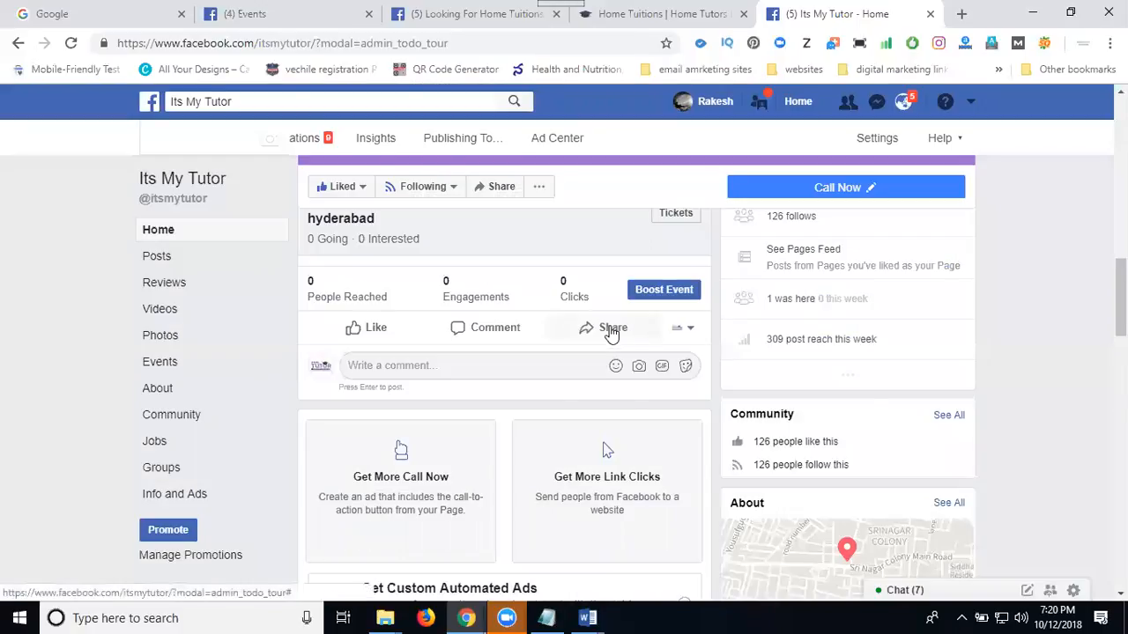
Share the event post on a chosen friend's timeline and paste the copied promotional text as its message.
{"action": "left_click", "coordinate": [608, 328]}
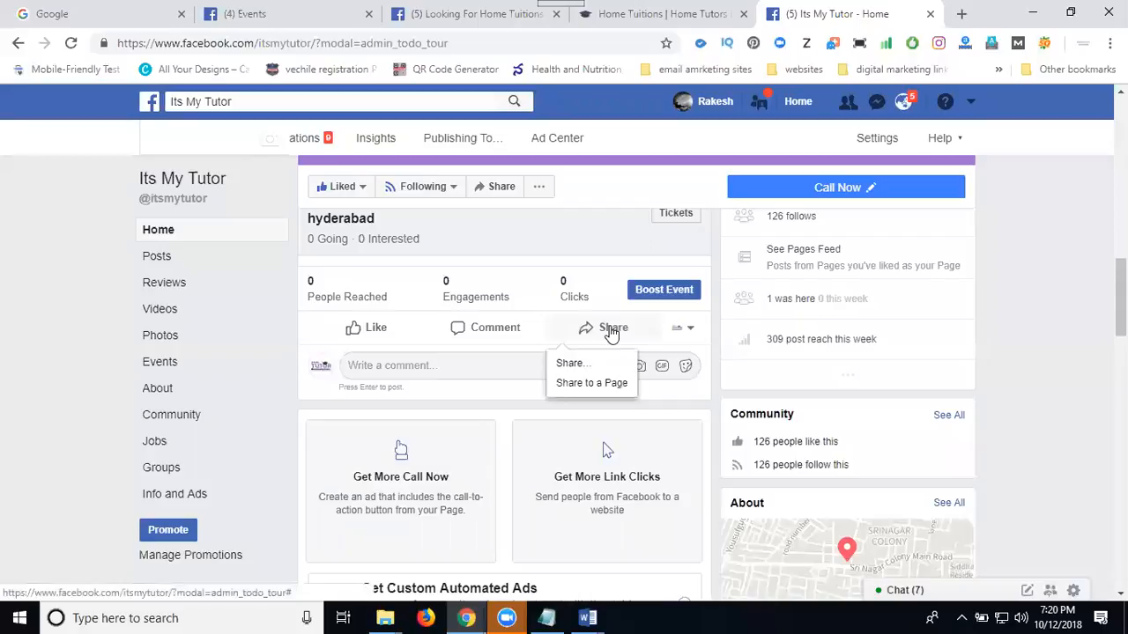
{"action": "left_click", "coordinate": [597, 363]}
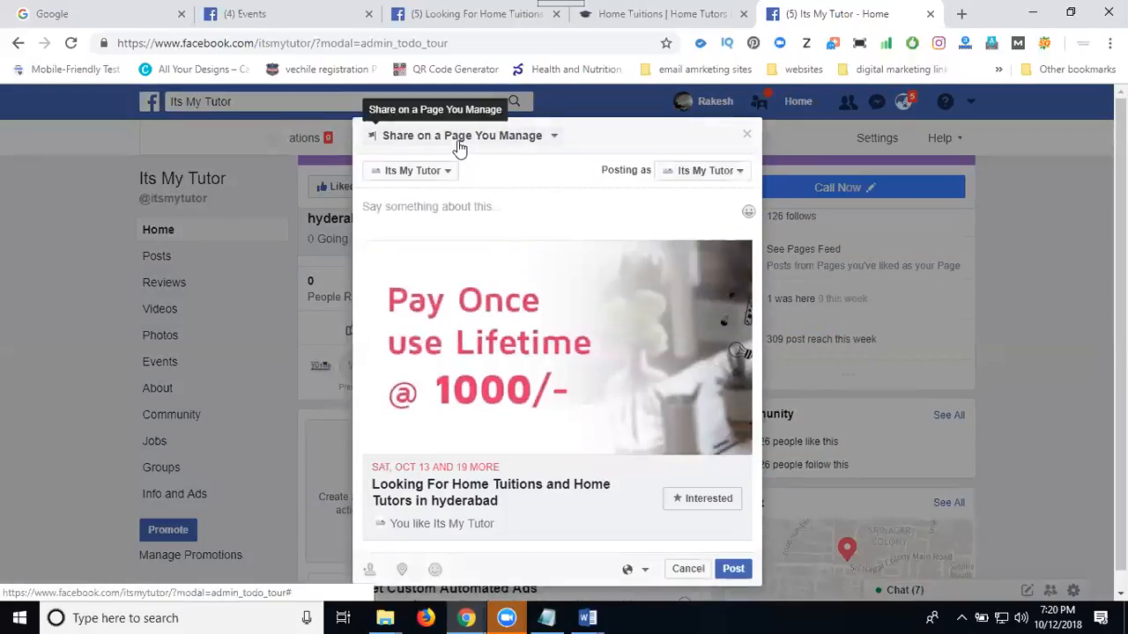
{"action": "left_click", "coordinate": [458, 140]}
{"action": "left_click", "coordinate": [458, 180]}
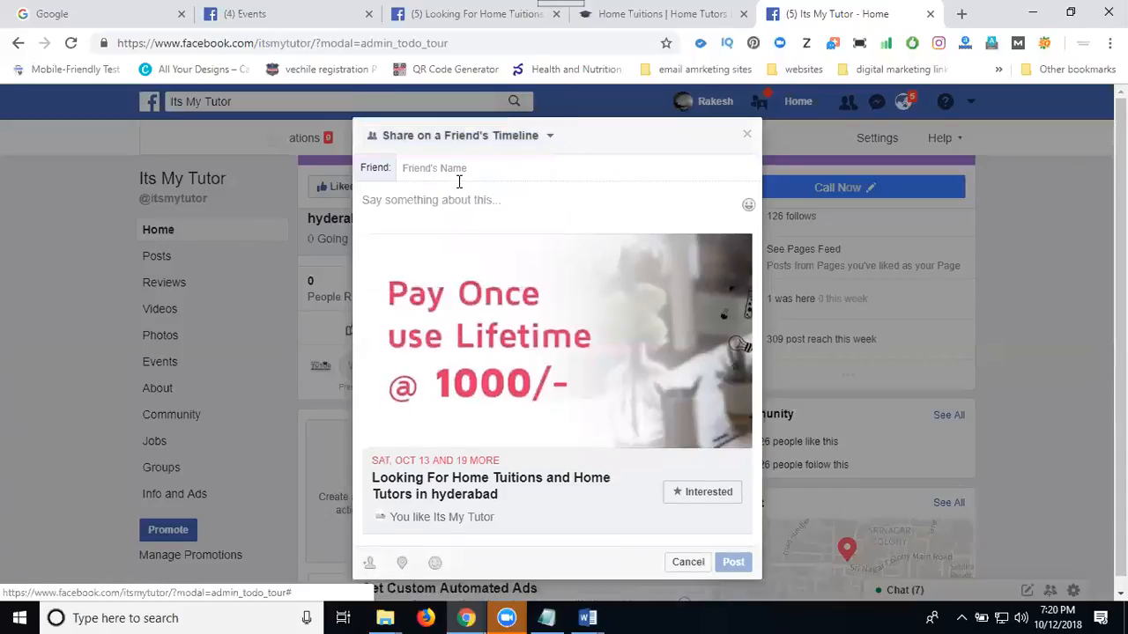
{"action": "type", "text": "bar"}
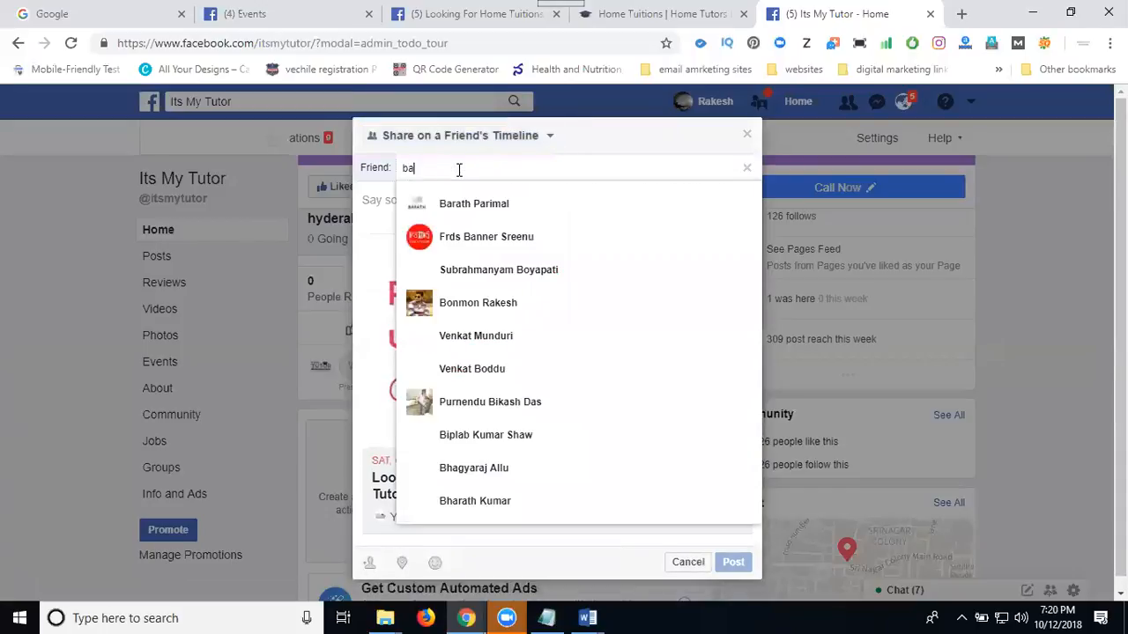
{"action": "left_click", "coordinate": [455, 204]}
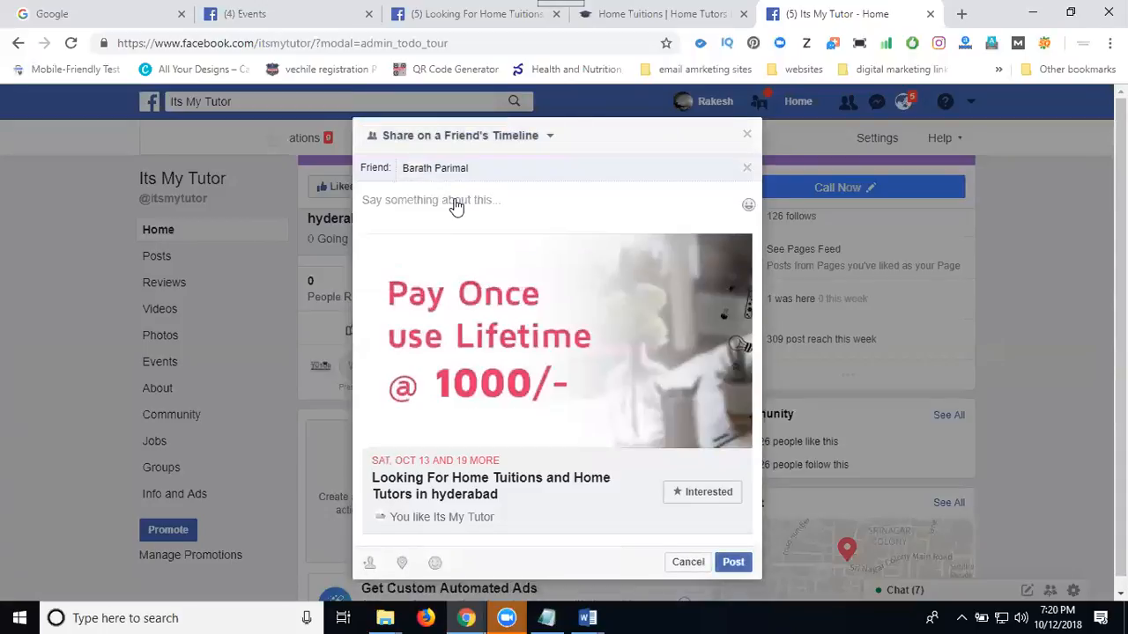
{"action": "type", "text": "Looking For Home Tuitions and Home Tutors in hyderabad - #itsmytutor  Its my tutor is Providing Home Tutions in, Hyderabad with qualified Home Tutors for individual and focused classes at your door step -  #Class I To XII - #ICSE, #CBSE  Syllabus - #Maths, #Physics, #Chemistry  No commissions -  Pay 1000/- only once - use life time reference - Get 250 CashBack  Register on - http://itsmytutor.com/signup  #hometutor #hometutors #hometuitions #hometuition"}
Check in at Hyderabad and post the share to the friend's timeline.
{"action": "scroll", "coordinate": [584, 335], "scroll_direction": "down", "scroll_amount": 5}
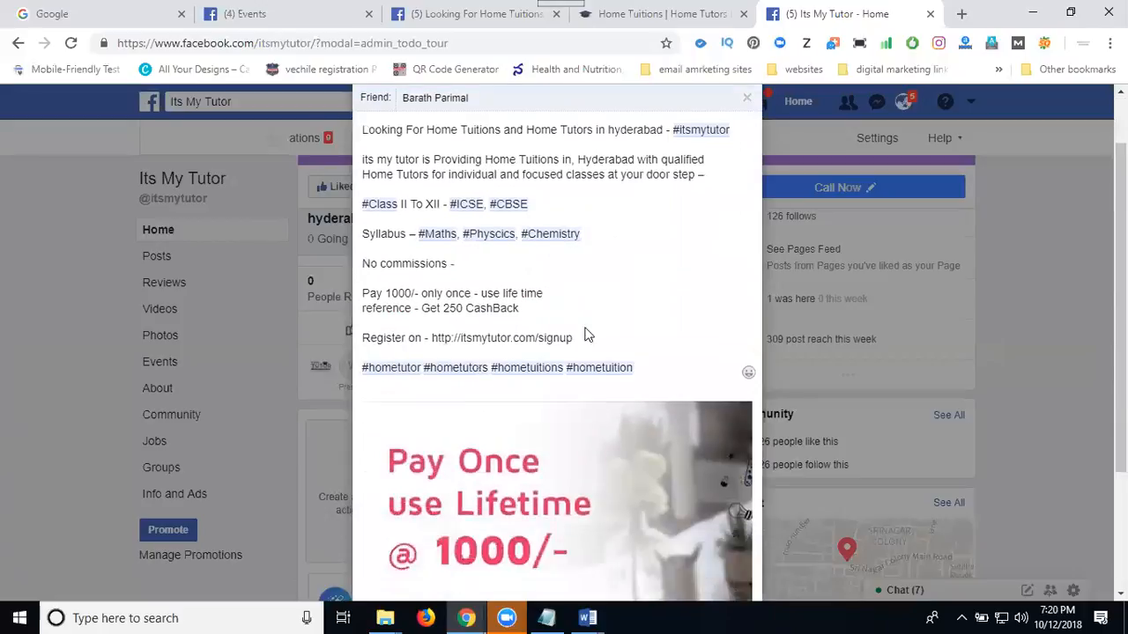
{"action": "left_click", "coordinate": [402, 552]}
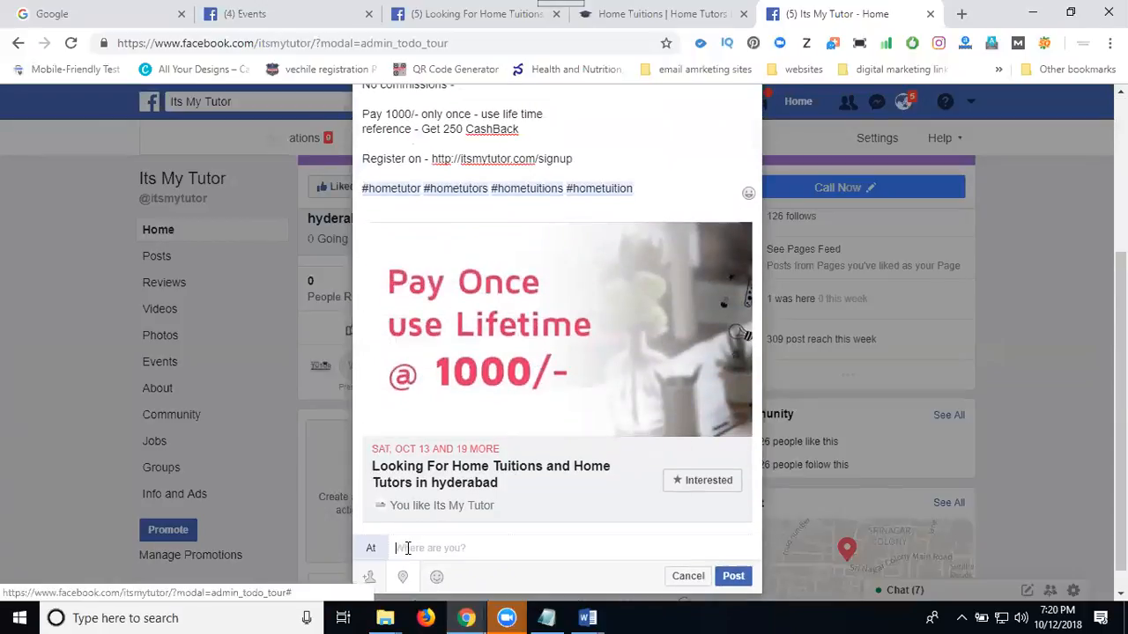
{"action": "left_click", "coordinate": [435, 387]}
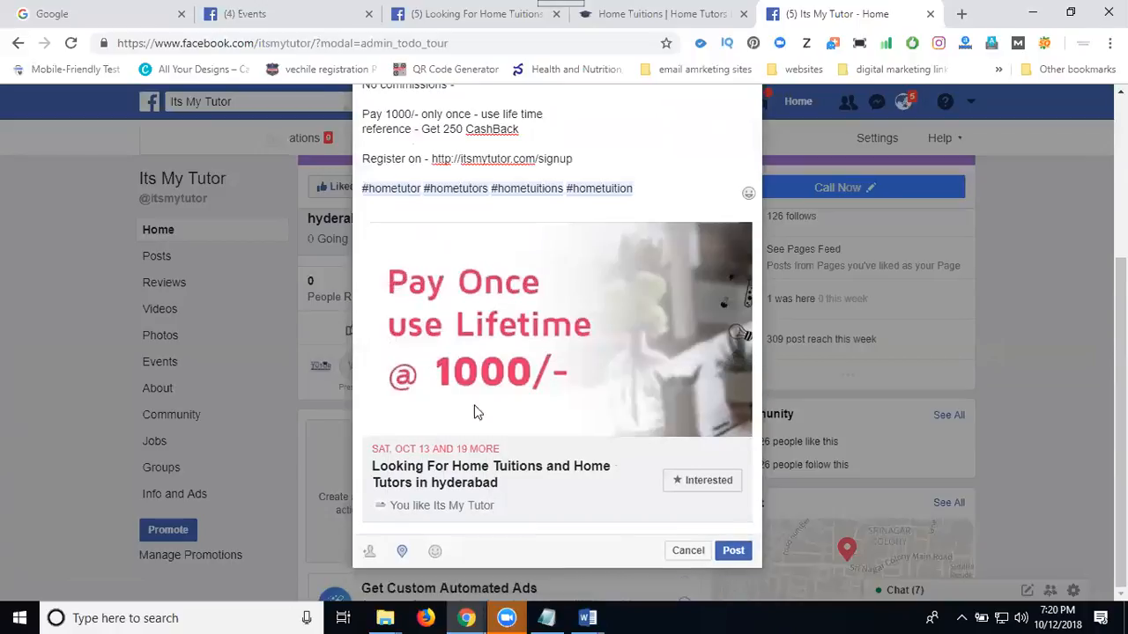
{"action": "left_click", "coordinate": [732, 572]}
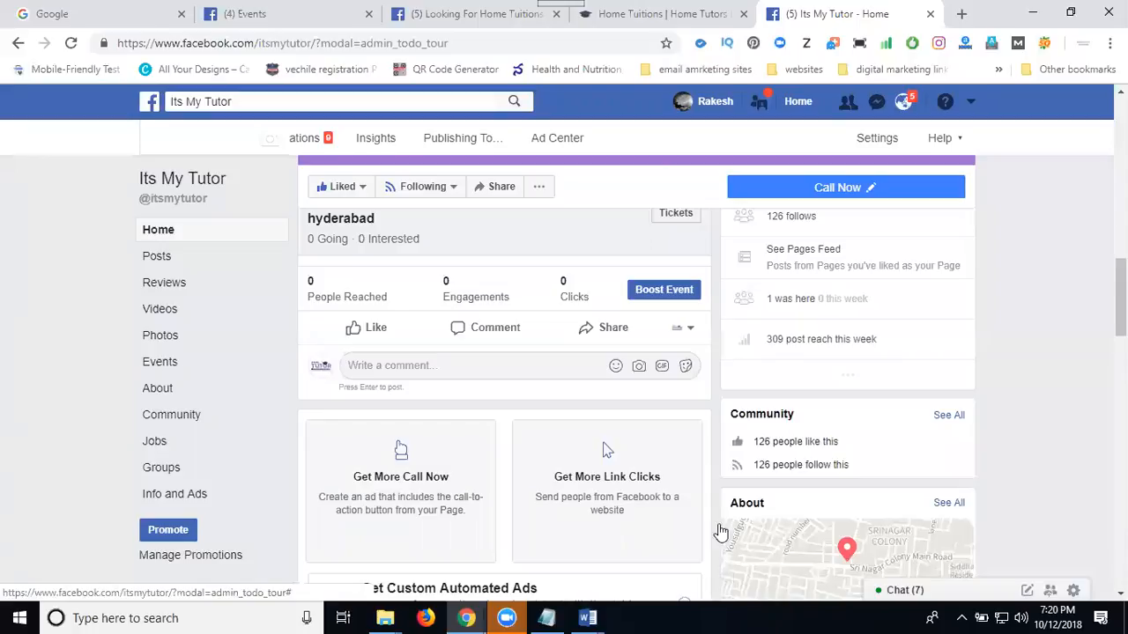
Share the event post on the managed page Viral News and paste the copied promotional text as its message.
{"action": "left_click", "coordinate": [607, 329]}
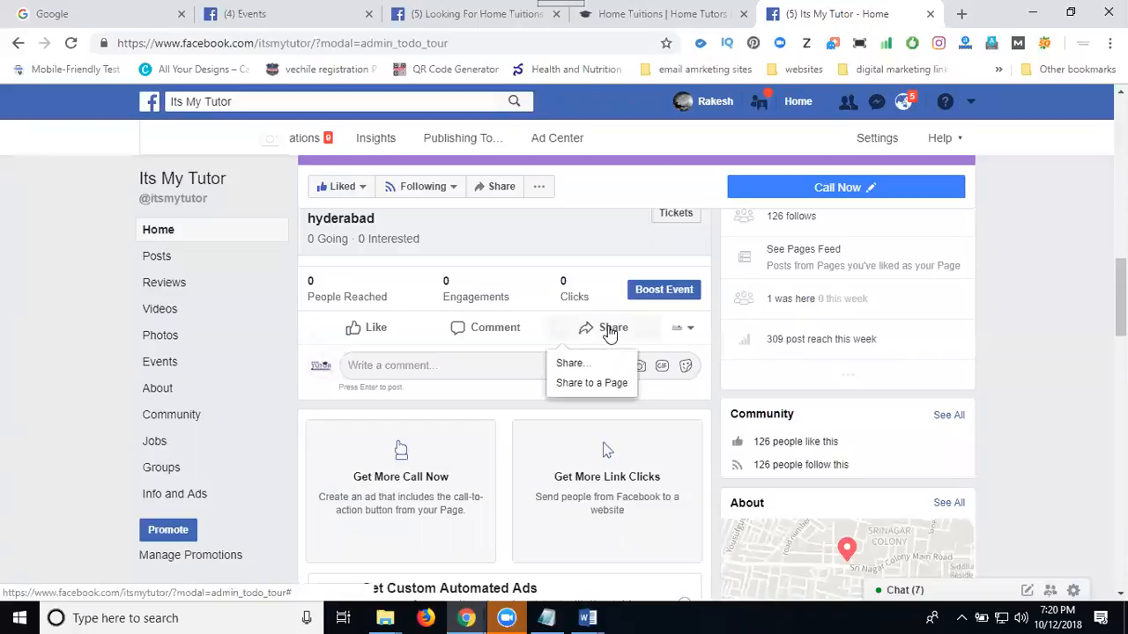
{"action": "left_click", "coordinate": [580, 363]}
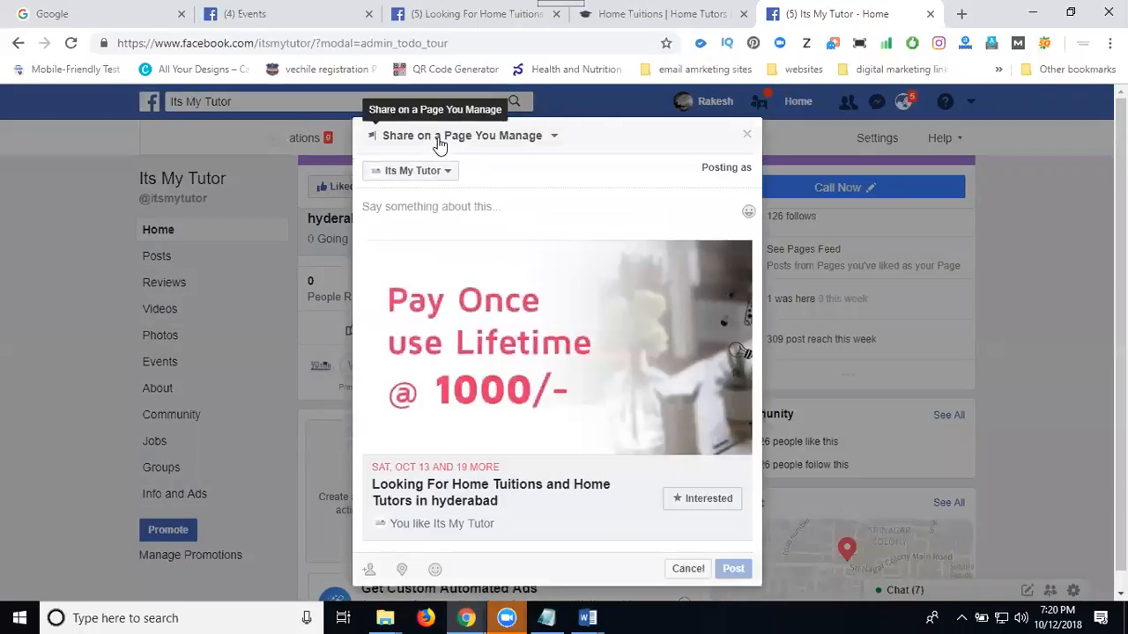
{"action": "left_click", "coordinate": [441, 141]}
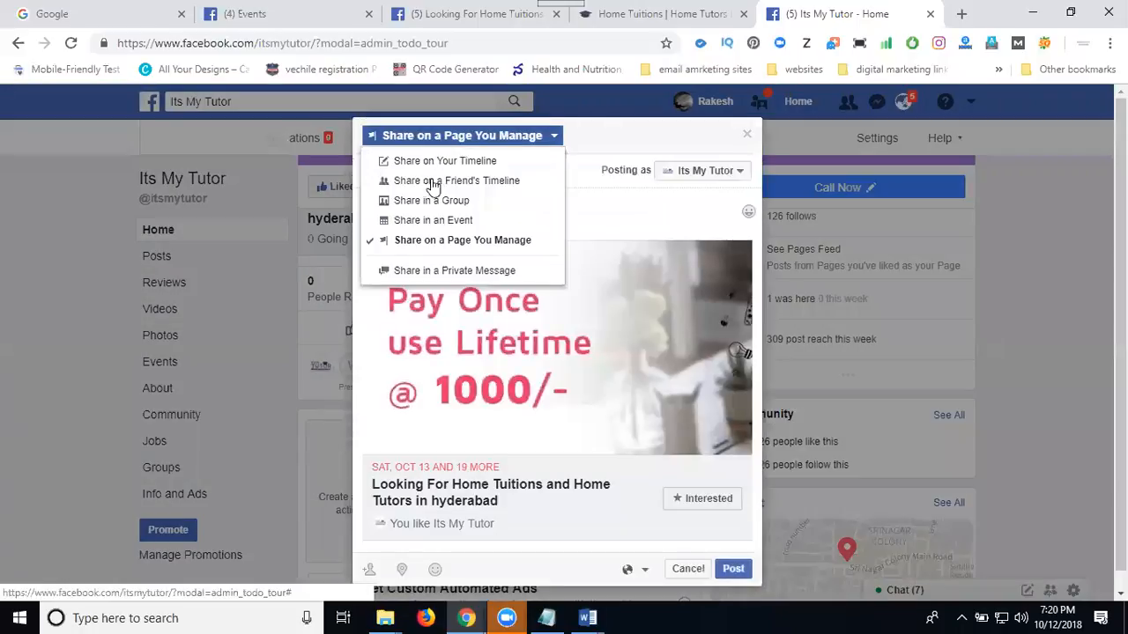
{"action": "left_click", "coordinate": [443, 241]}
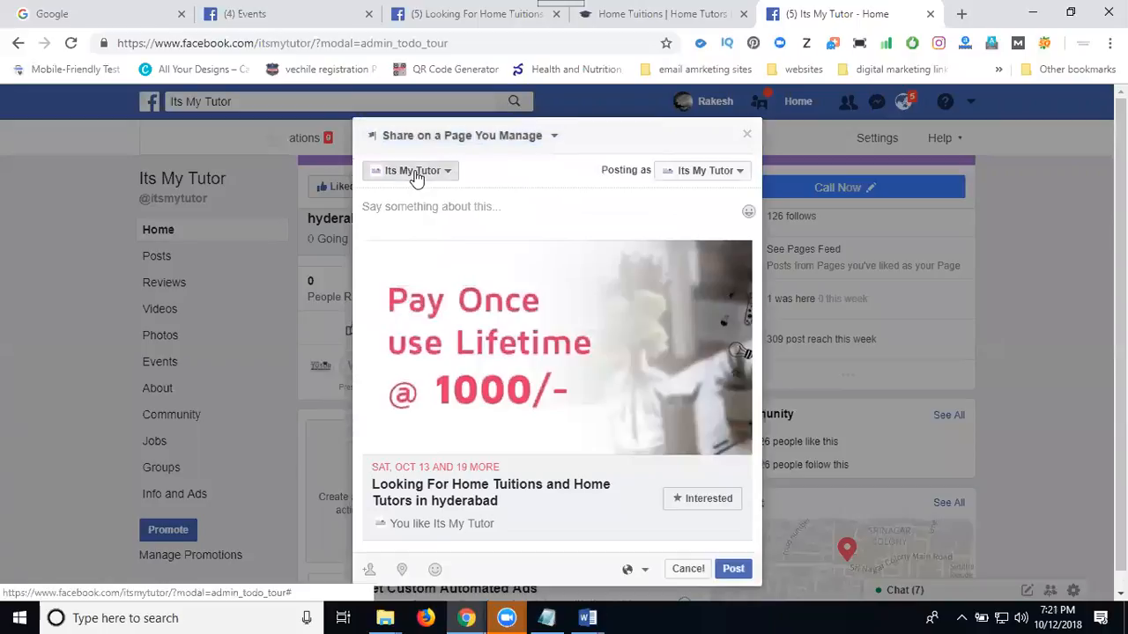
{"action": "left_click", "coordinate": [416, 174]}
{"action": "key", "text": "v"}
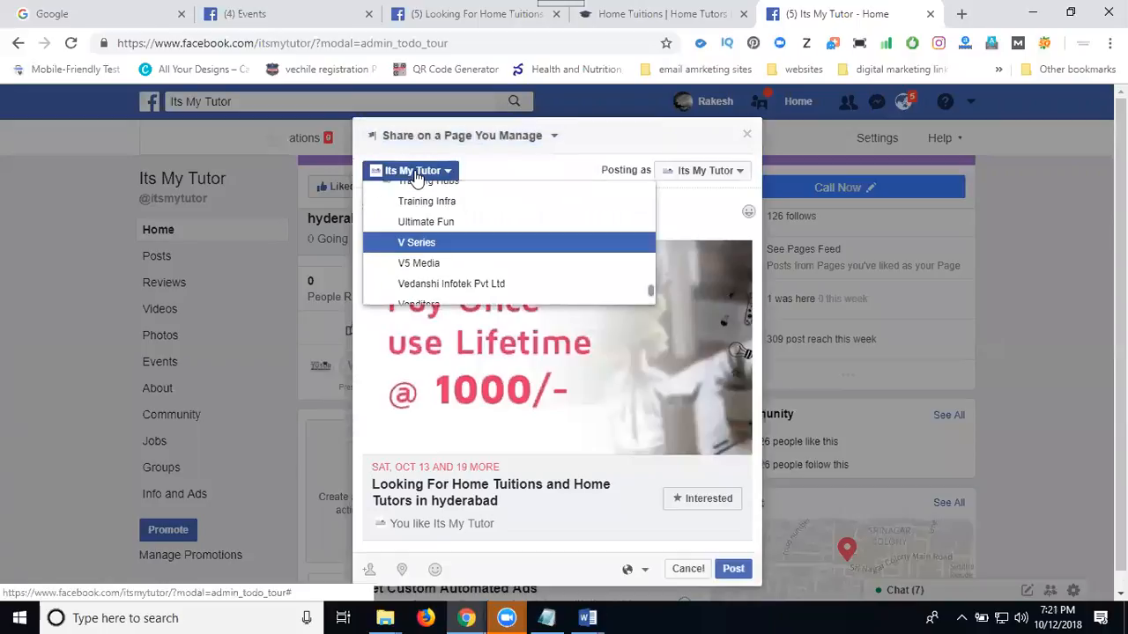
{"action": "scroll", "coordinate": [415, 238], "scroll_direction": "down", "scroll_amount": 4}
{"action": "scroll", "coordinate": [414, 238], "scroll_direction": "up", "scroll_amount": 1}
{"action": "scroll", "coordinate": [414, 238], "scroll_direction": "up", "scroll_amount": 1}
{"action": "left_click", "coordinate": [418, 244]}
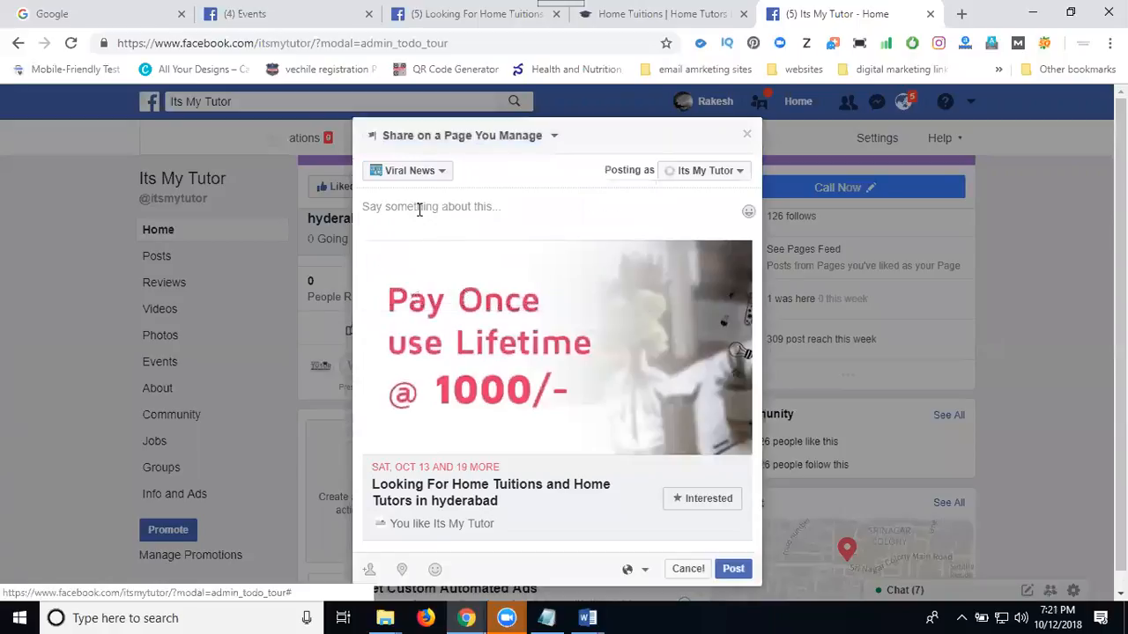
{"action": "key", "text": "ctrl+v"}
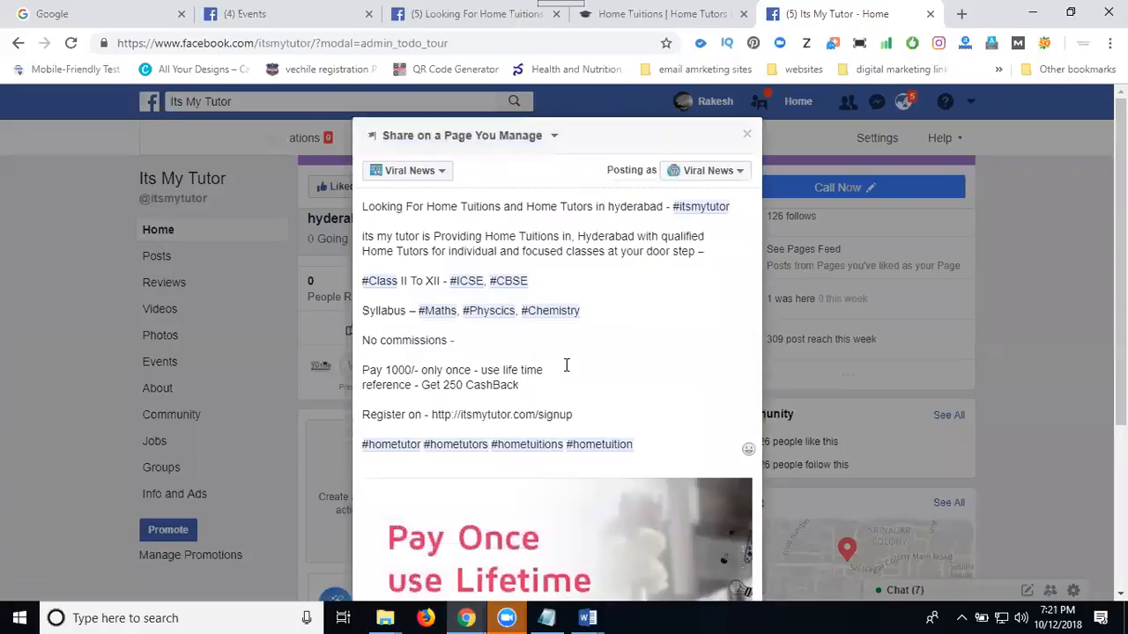
Add Hyderabad as the location and publish the share on the Viral News page.
{"action": "scroll", "coordinate": [564, 367], "scroll_direction": "down", "scroll_amount": 3}
{"action": "left_click", "coordinate": [402, 550]}
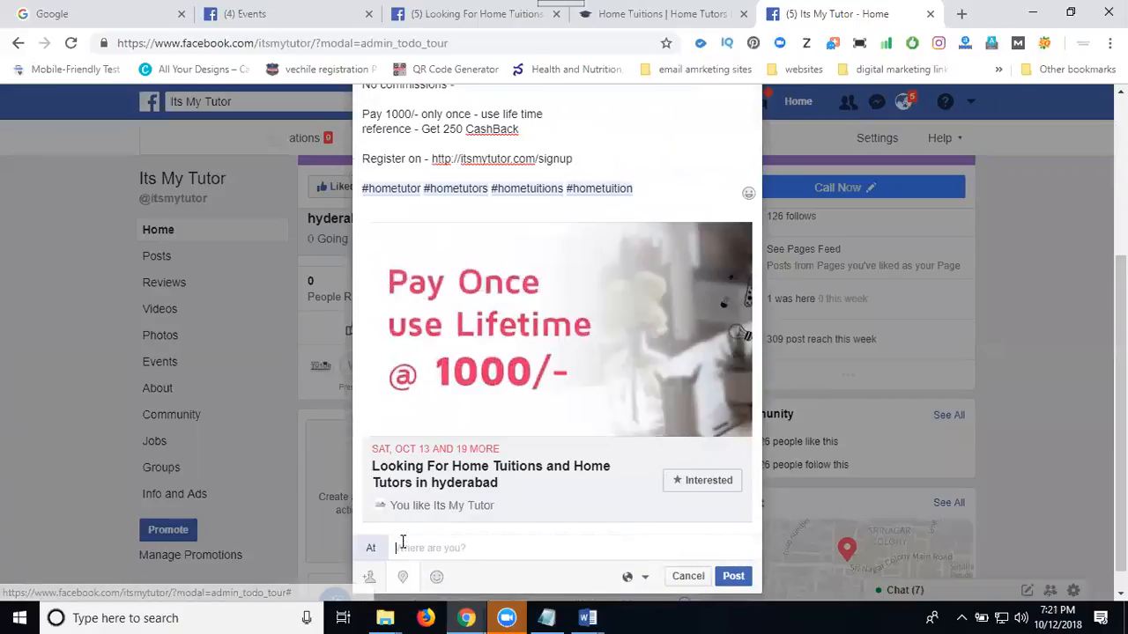
{"action": "left_click", "coordinate": [441, 388]}
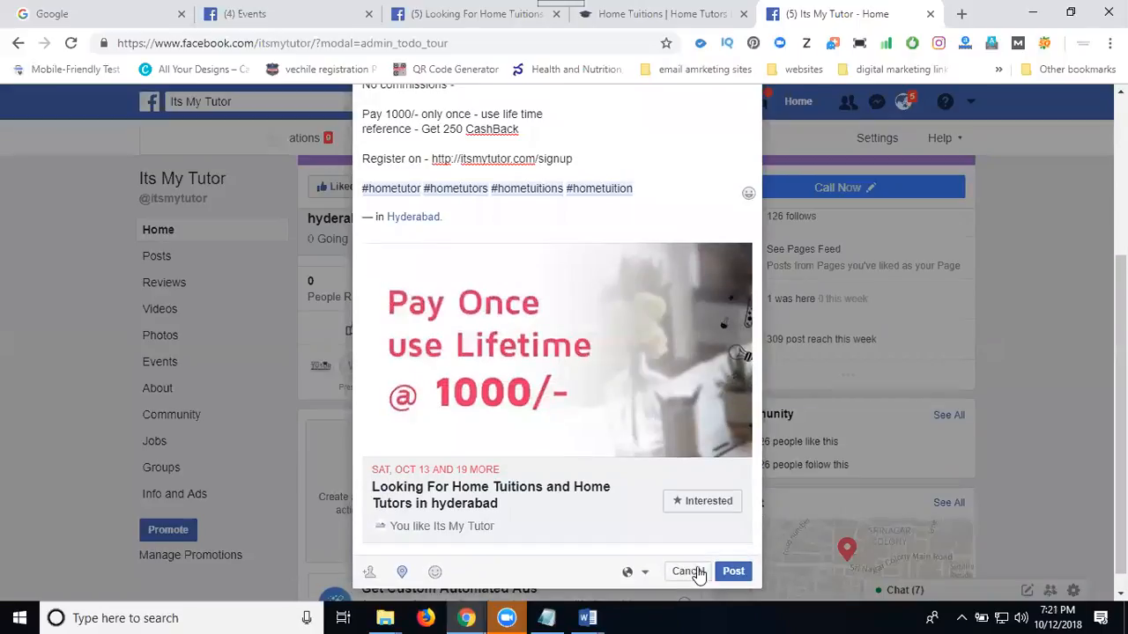
{"action": "left_click", "coordinate": [731, 573]}
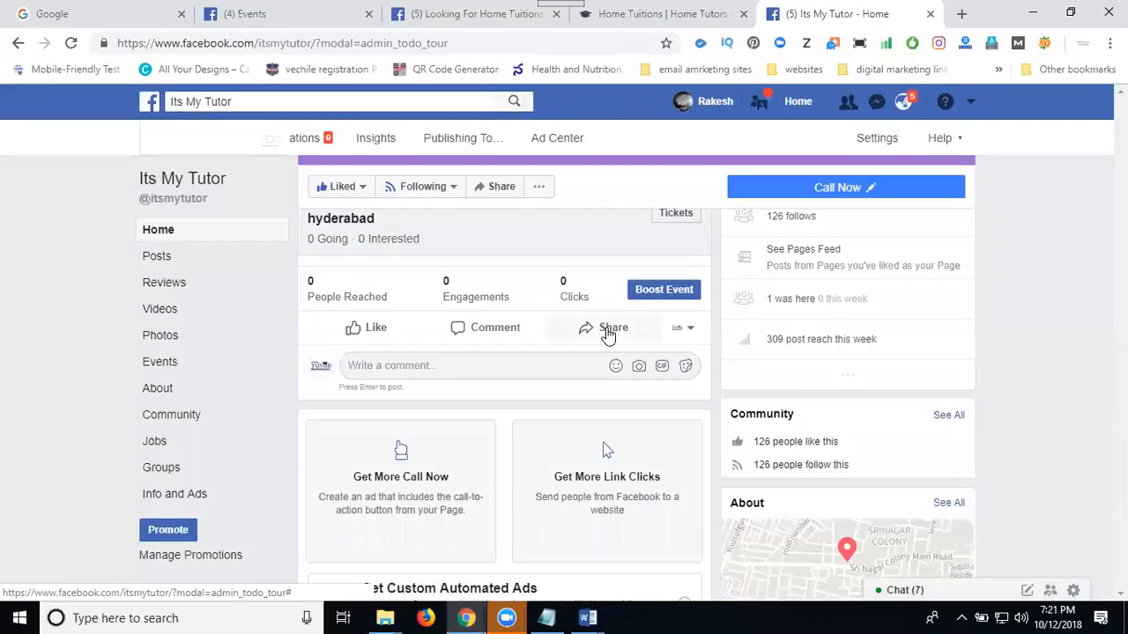
Share the event post in the Indian Business Group and paste the copied promotional text as its message.
{"action": "left_click", "coordinate": [606, 329]}
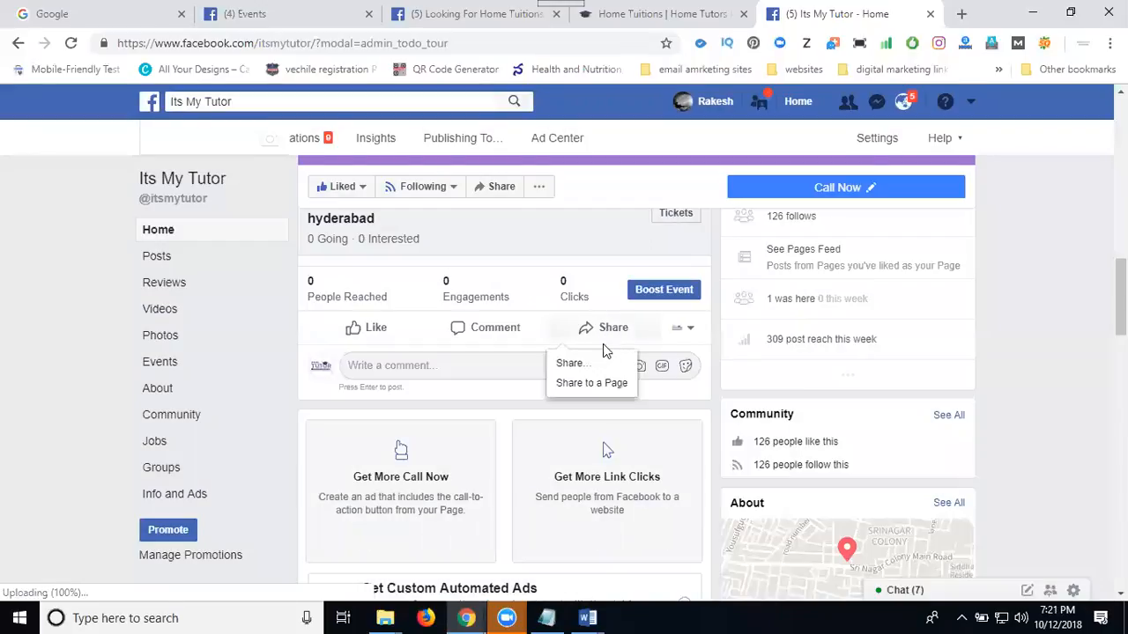
{"action": "left_click", "coordinate": [597, 364]}
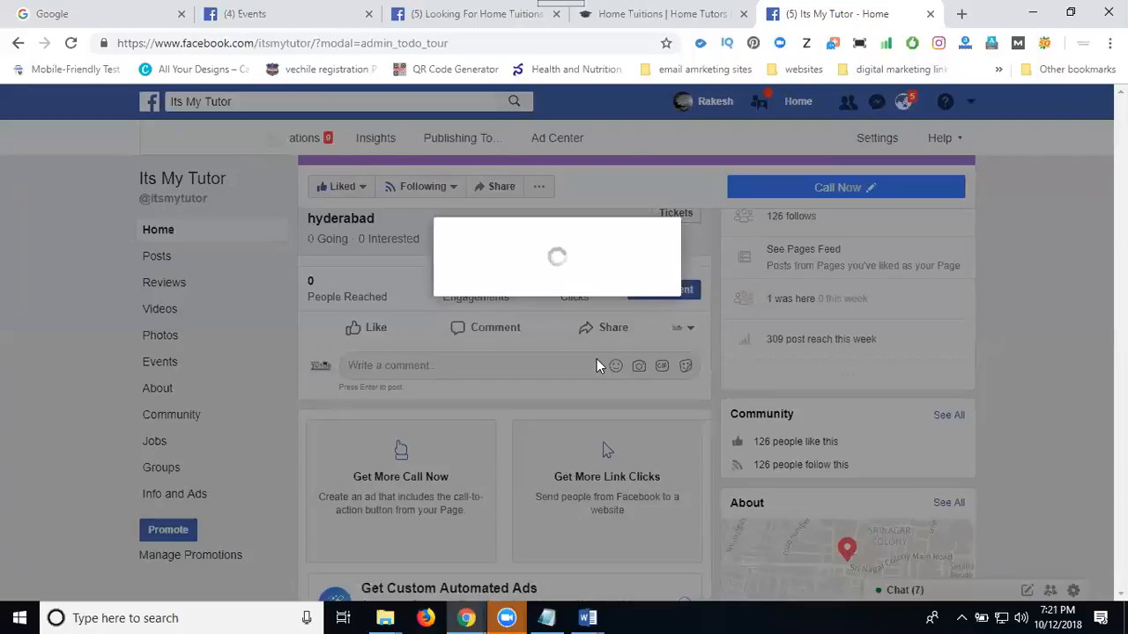
{"action": "left_click", "coordinate": [458, 135]}
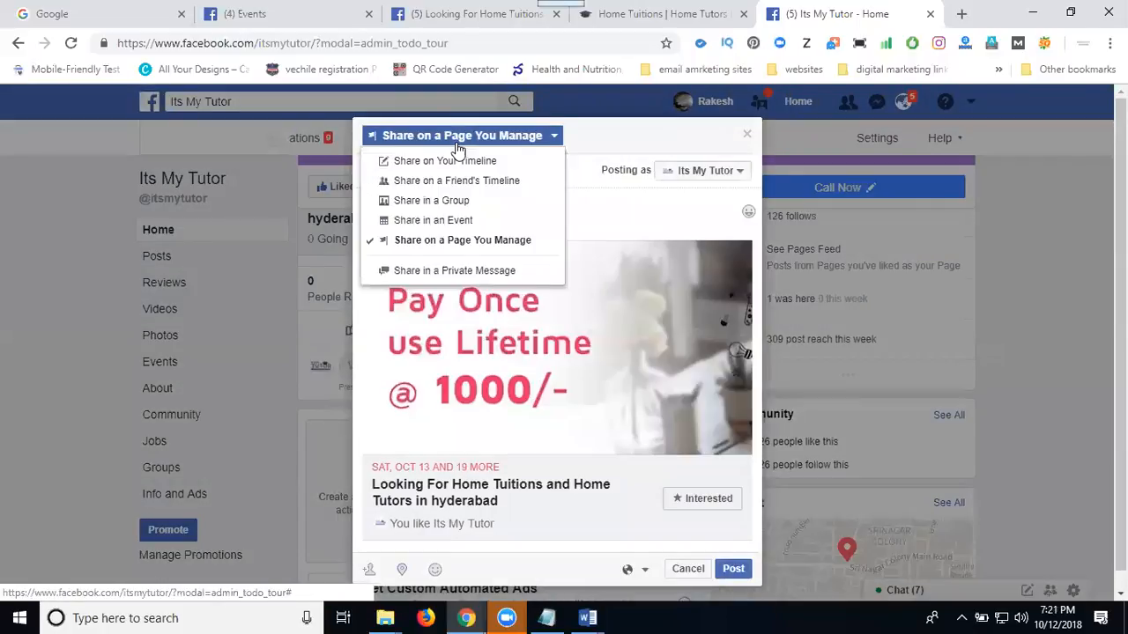
{"action": "left_click", "coordinate": [456, 203]}
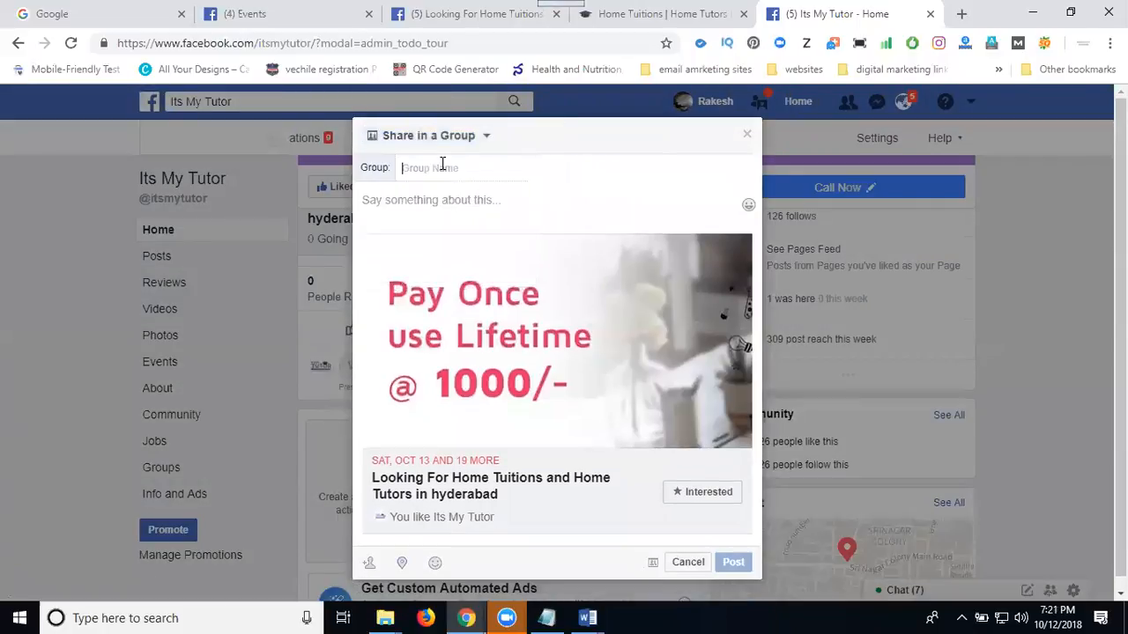
{"action": "type", "text": "busi"}
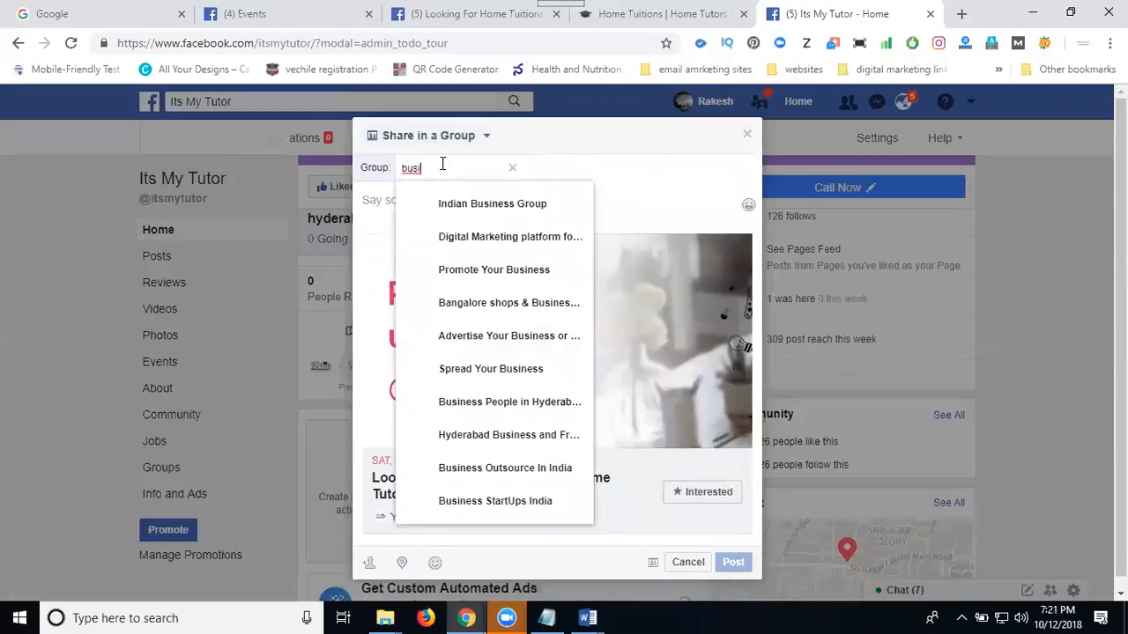
{"action": "left_click", "coordinate": [454, 205]}
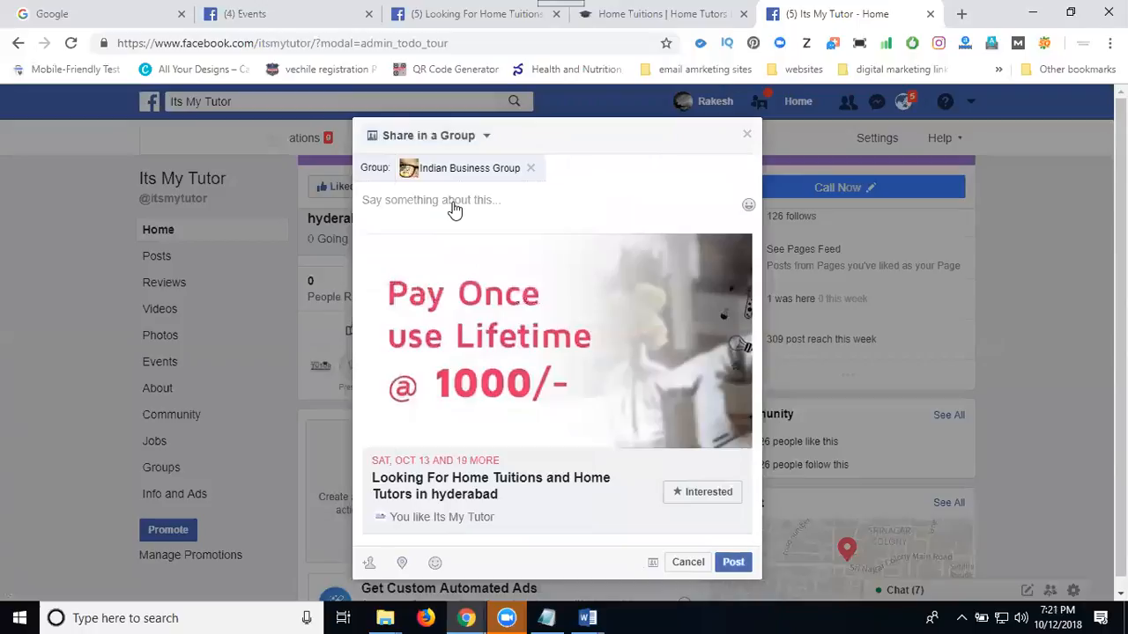
{"action": "type", "text": "Looking For Home Tuitions and Home Tutors in hyderabad - #itsmytutor  Its my tutor is Providing Home Tuitions in Hyderabad with qualified Home Tutors for individual and focused classes at your door step -  #Class I To XII - #ICSE #CBSE  Syllabus - #Maths #Physics #Chemistry  No commissions -  Pay 1000/- only once - use life time reference - Get 250 CashBack  Register on - http://itsmytutor.com/signup  #hometutor #hometutors #hometuitions #hometuition"}
Check in at Hyderabad and post the share to the Indian Business Group.
{"action": "scroll", "coordinate": [441, 352], "scroll_direction": "down", "scroll_amount": 3}
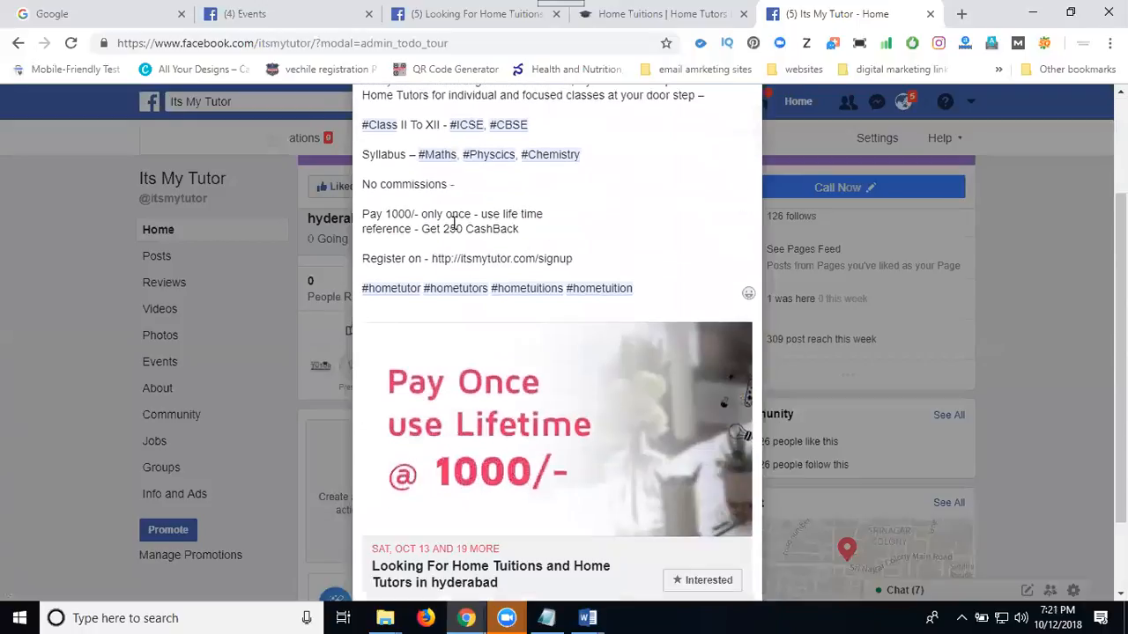
{"action": "left_click", "coordinate": [410, 556]}
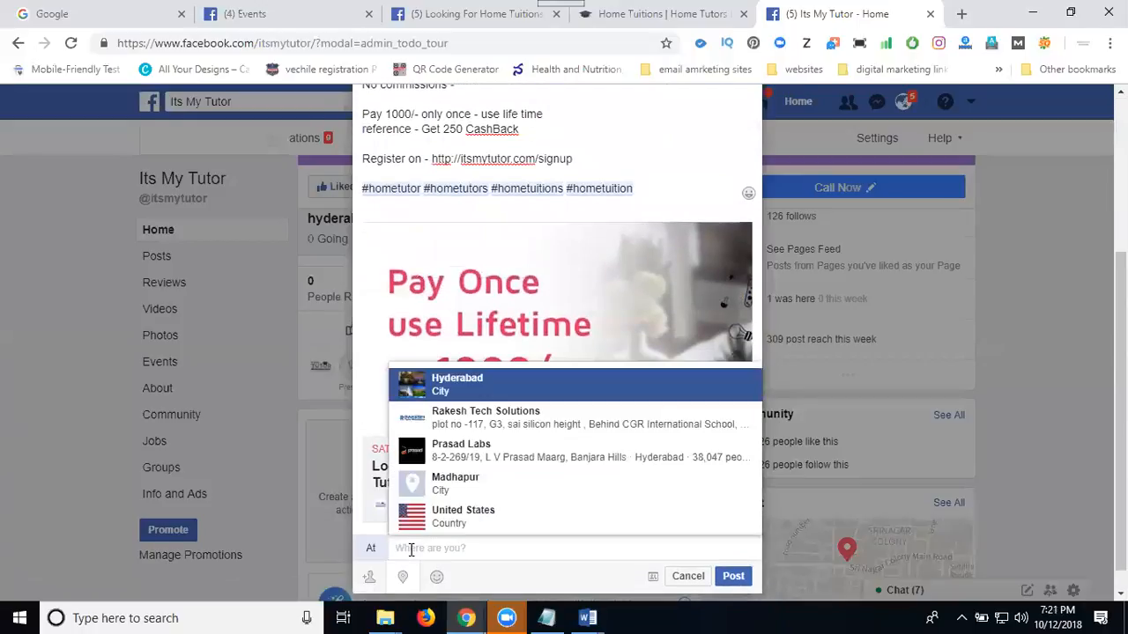
{"action": "left_click", "coordinate": [458, 396]}
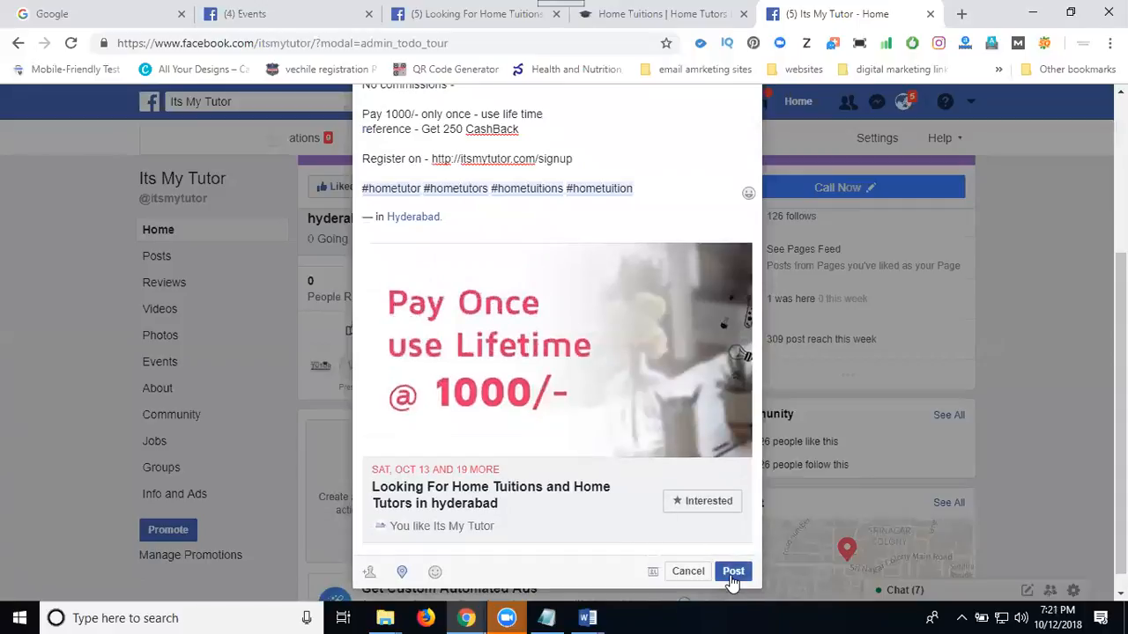
{"action": "left_click", "coordinate": [733, 578]}
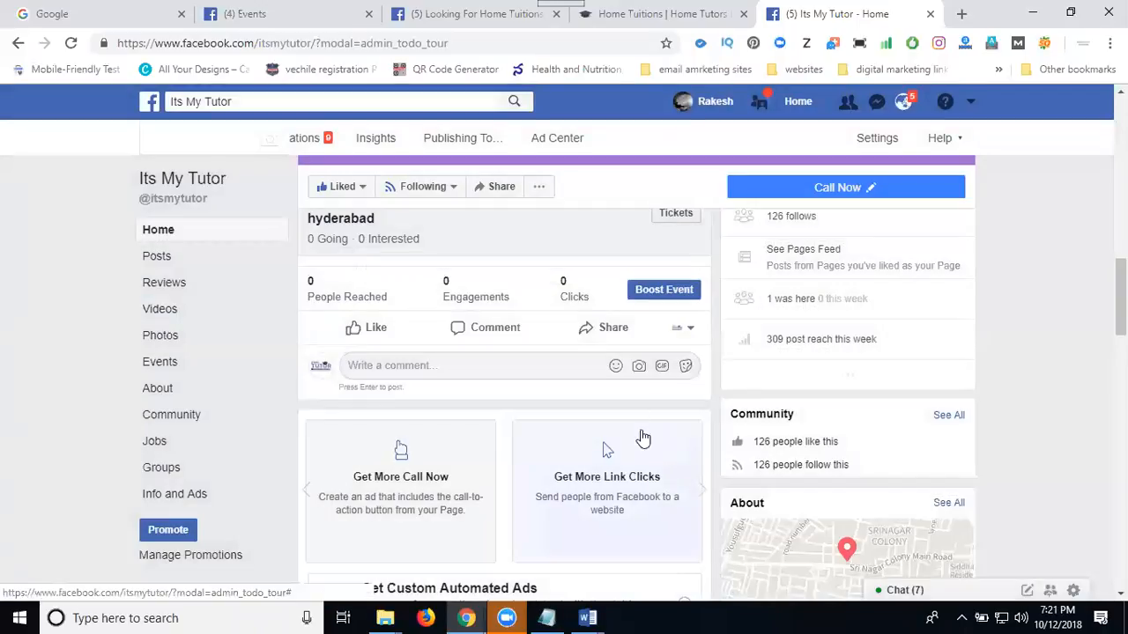
Start sharing the event post from the Its My Tutor page as a private message.
{"action": "left_click", "coordinate": [606, 337]}
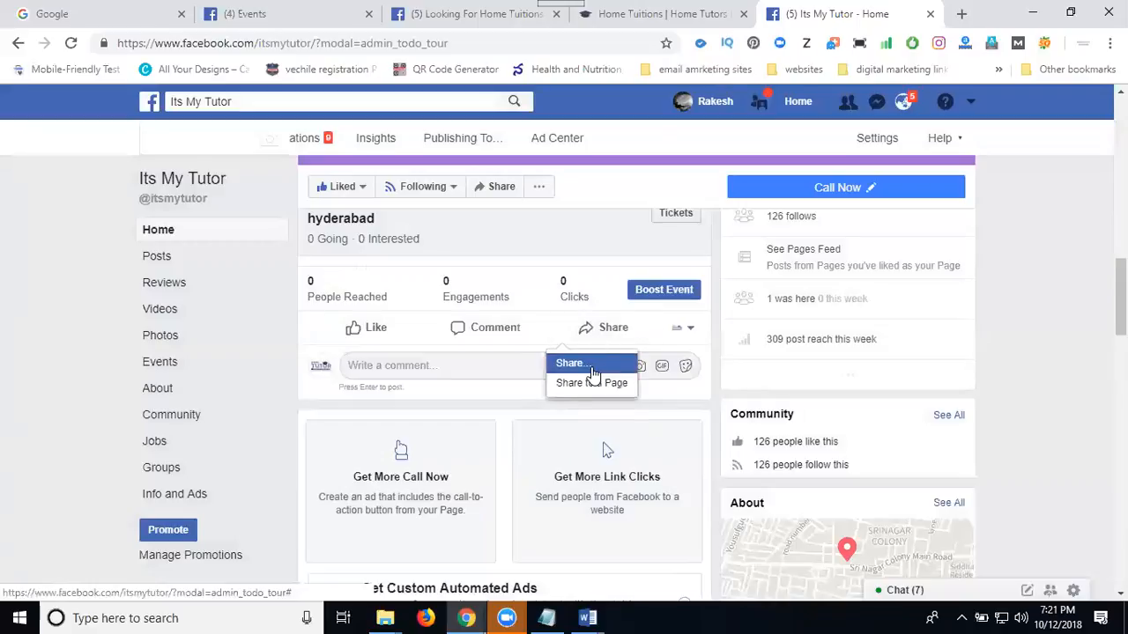
{"action": "left_click", "coordinate": [584, 366]}
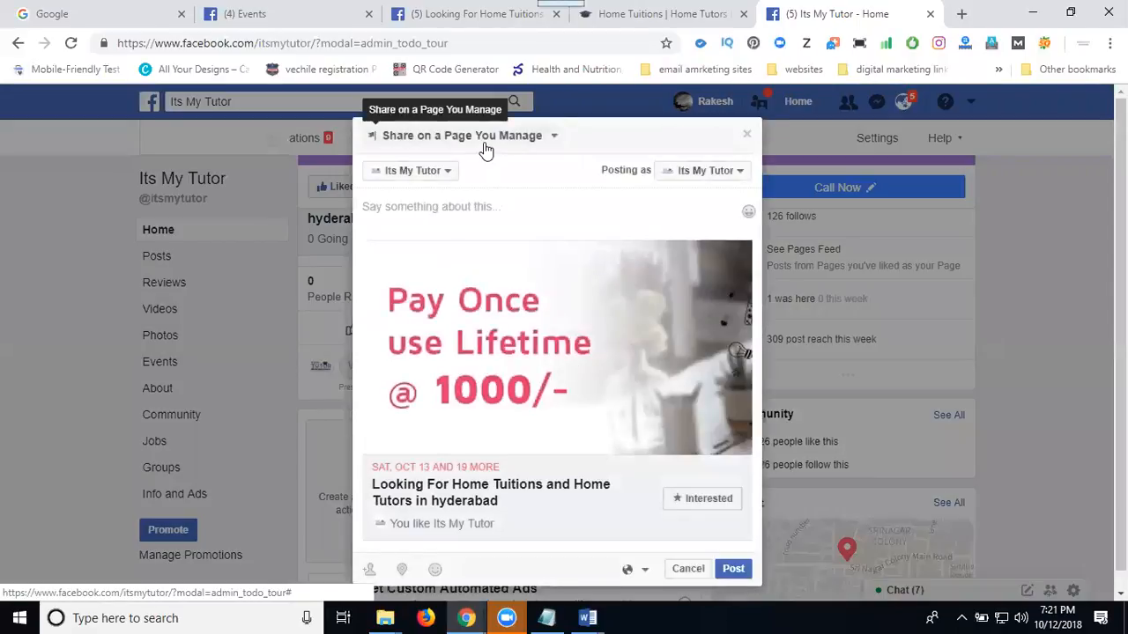
{"action": "left_click", "coordinate": [486, 145]}
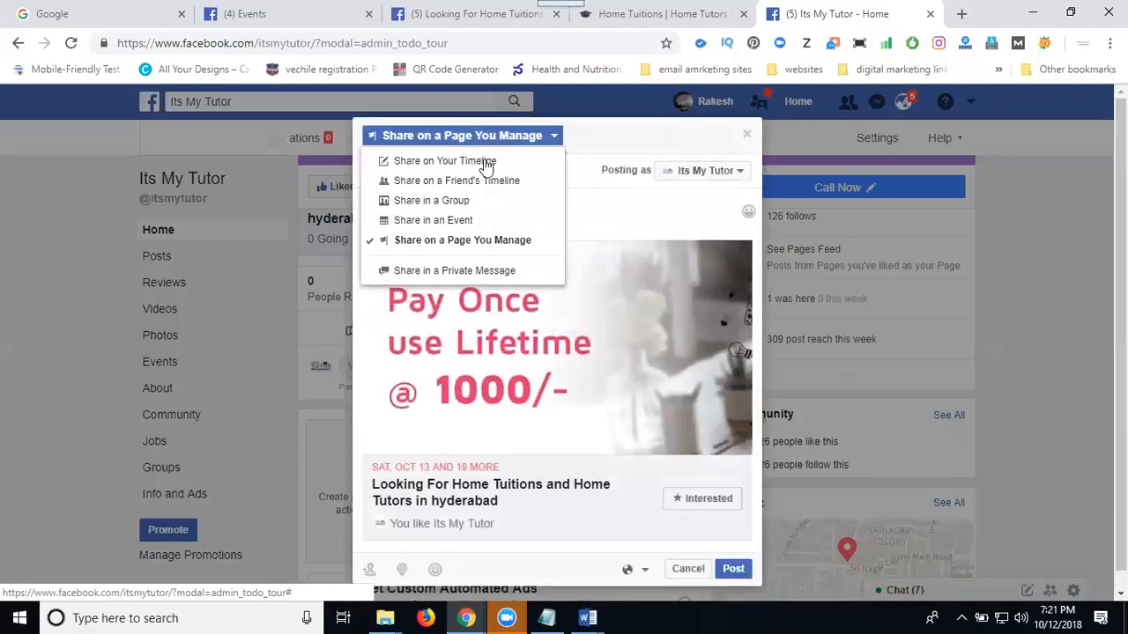
{"action": "left_click", "coordinate": [479, 270]}
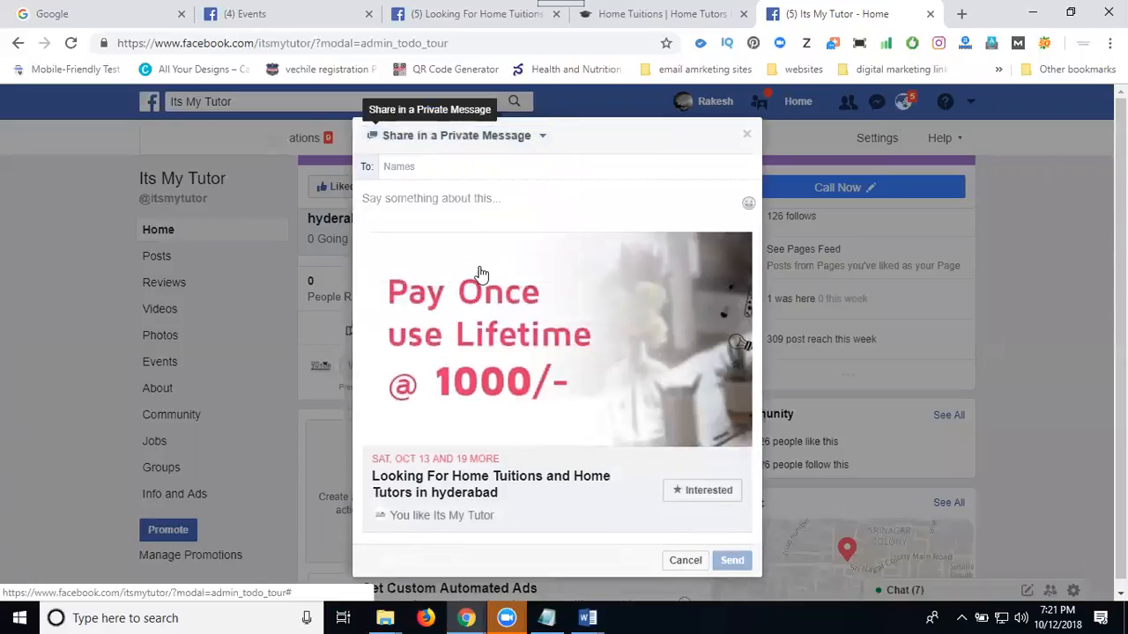
Add twelve friends as recipients of the private message, finding them with the search letters "ba" and "r".
{"action": "left_click", "coordinate": [447, 166]}
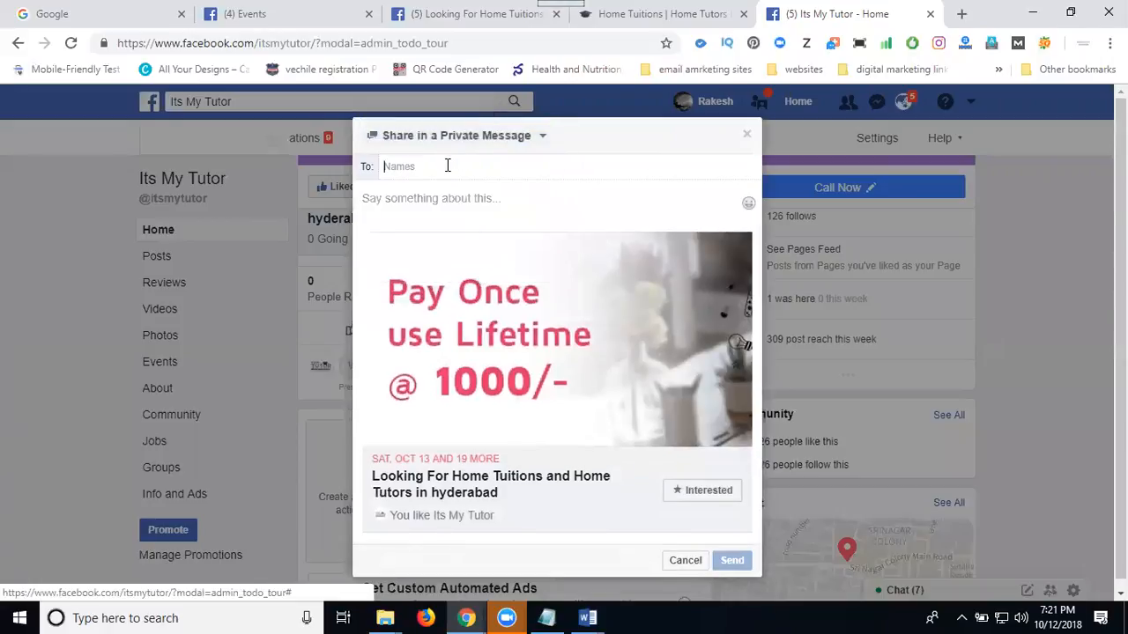
{"action": "type", "text": "ba"}
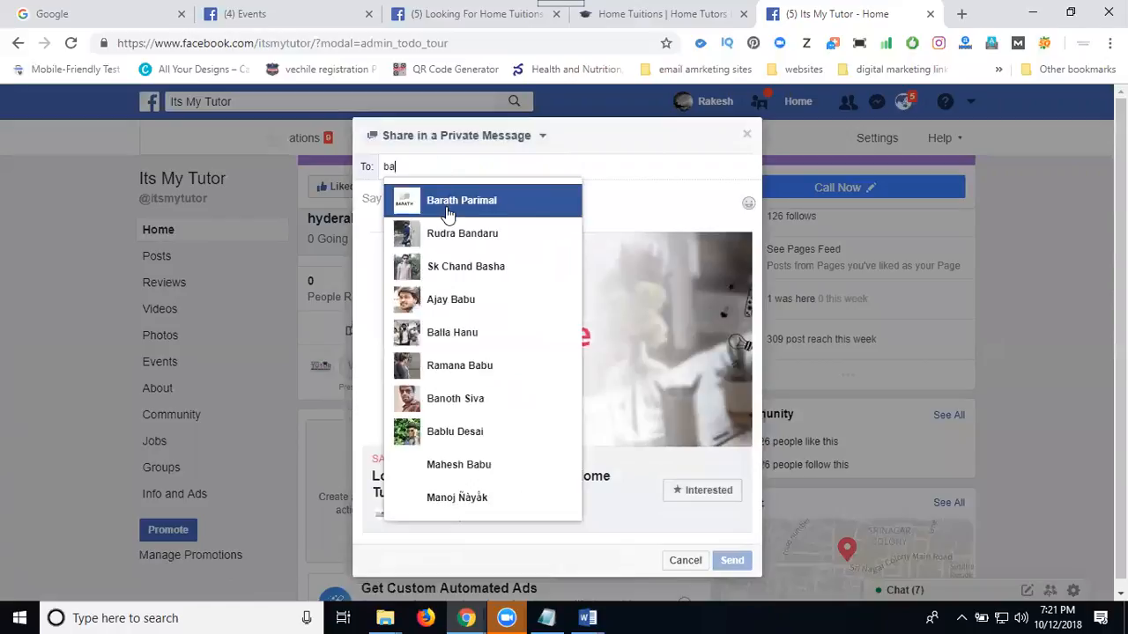
{"action": "left_click", "coordinate": [449, 210]}
{"action": "type", "text": "u"}
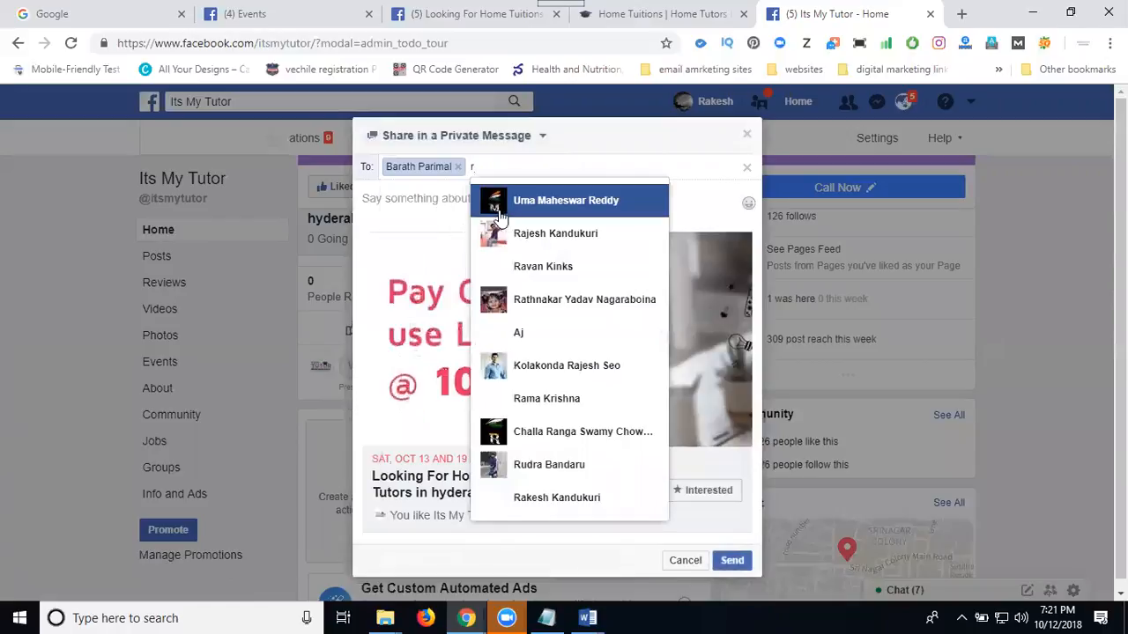
{"action": "left_click", "coordinate": [505, 204]}
{"action": "type", "text": "r"}
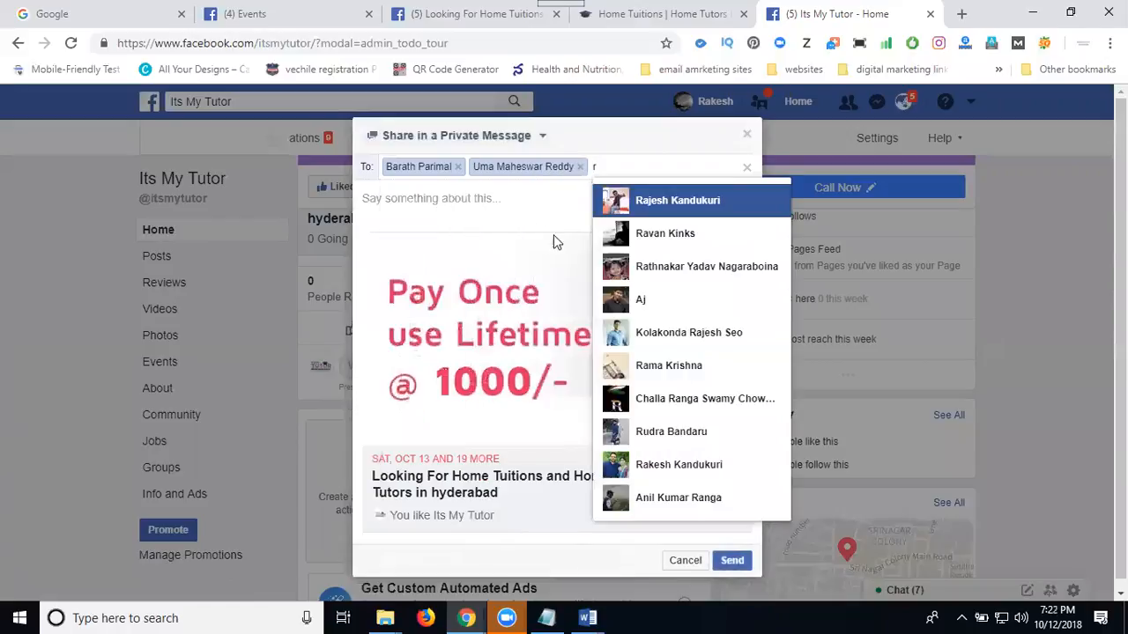
{"action": "left_click", "coordinate": [629, 204]}
{"action": "type", "text": "r"}
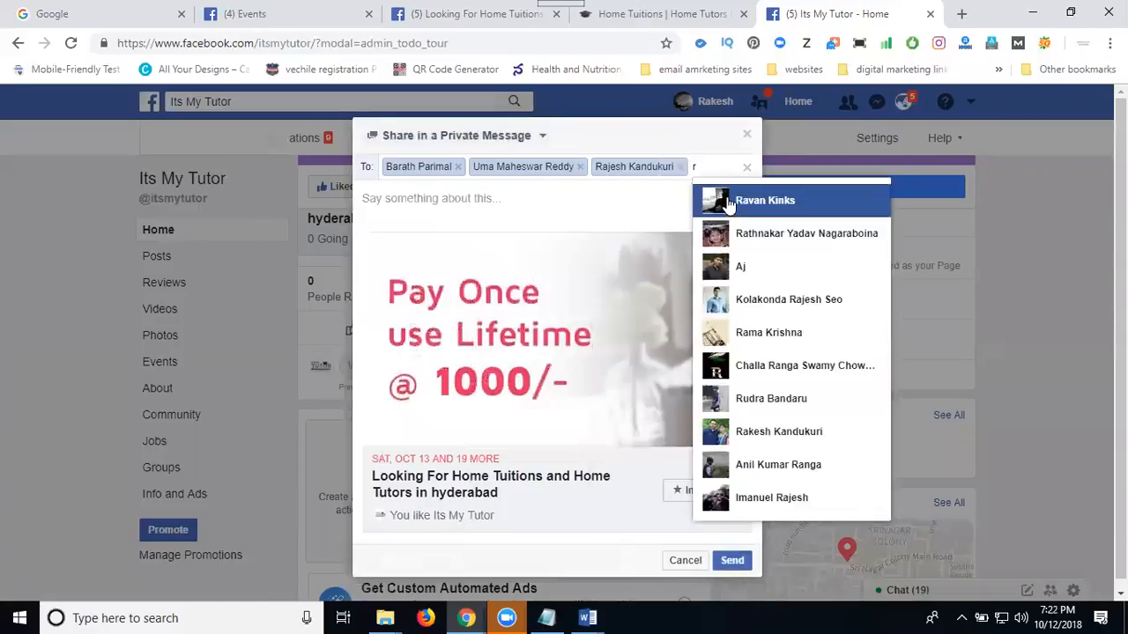
{"action": "left_click", "coordinate": [730, 196]}
{"action": "type", "text": "r"}
{"action": "left_click", "coordinate": [562, 227]}
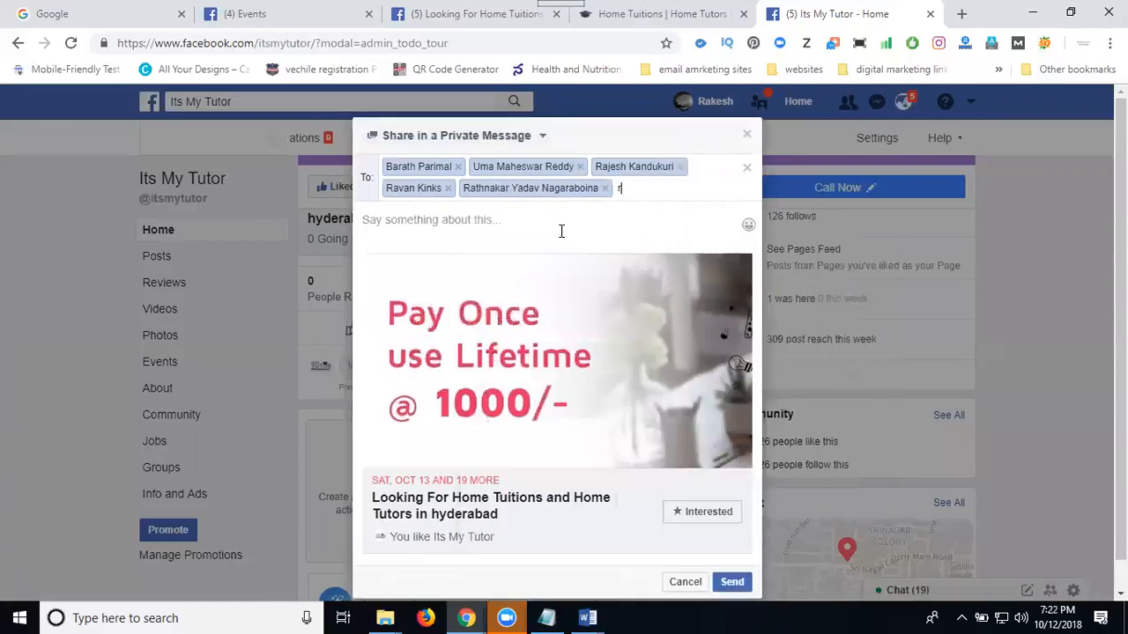
{"action": "type", "text": "r"}
{"action": "left_click", "coordinate": [652, 227]}
{"action": "type", "text": "r"}
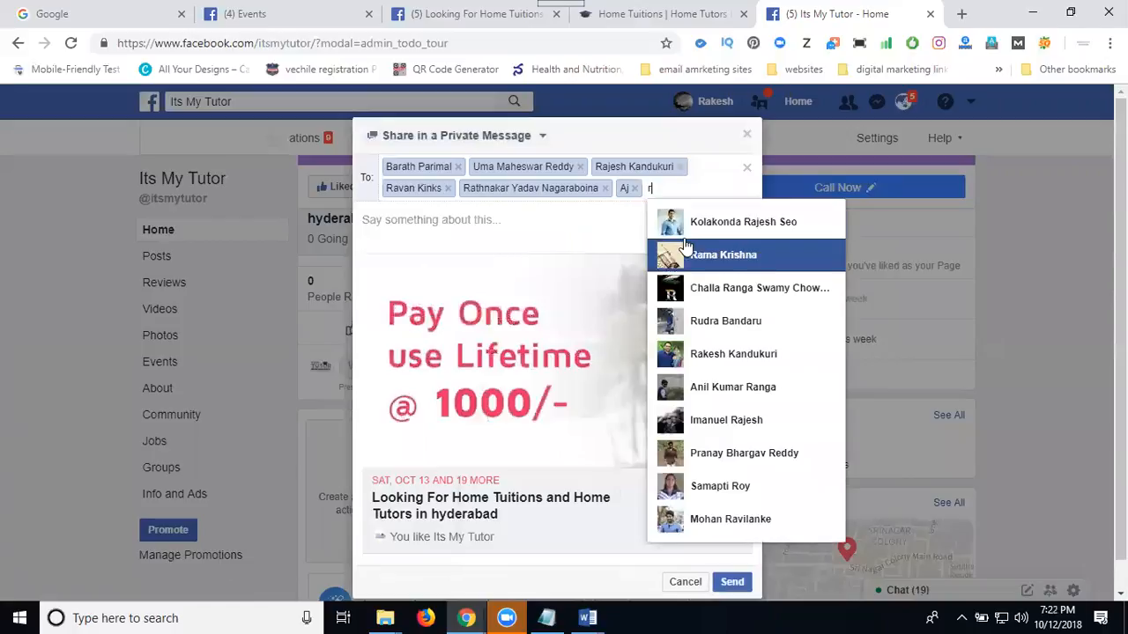
{"action": "left_click", "coordinate": [692, 222]}
{"action": "type", "text": "r"}
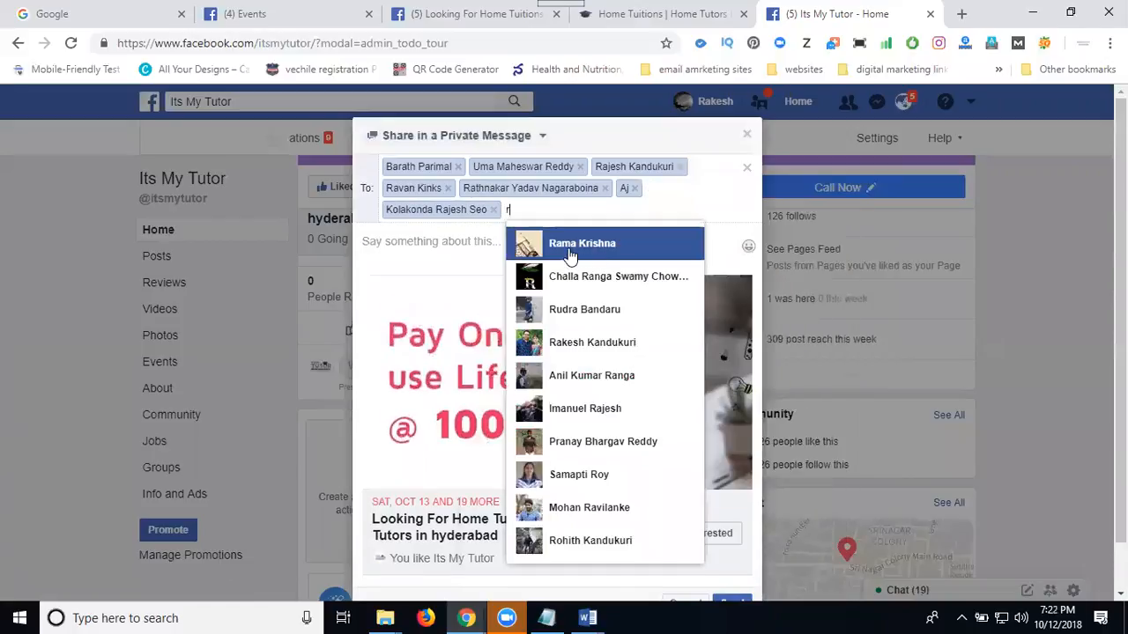
{"action": "left_click", "coordinate": [569, 247]}
{"action": "type", "text": "r"}
{"action": "left_click", "coordinate": [617, 248]}
{"action": "type", "text": "r"}
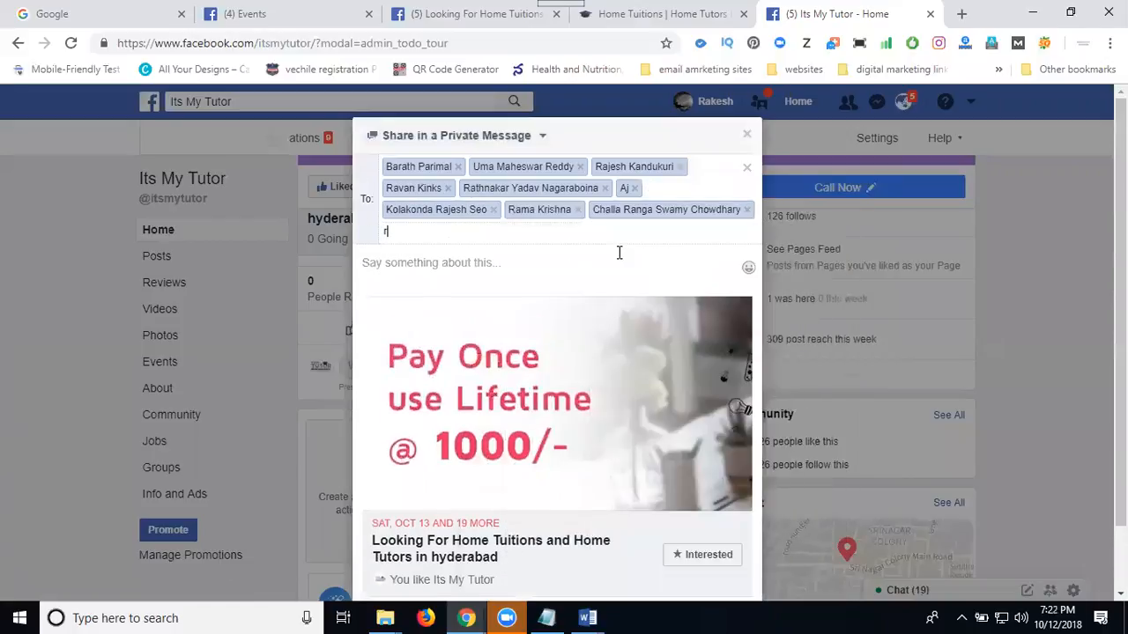
{"action": "left_click", "coordinate": [510, 334]}
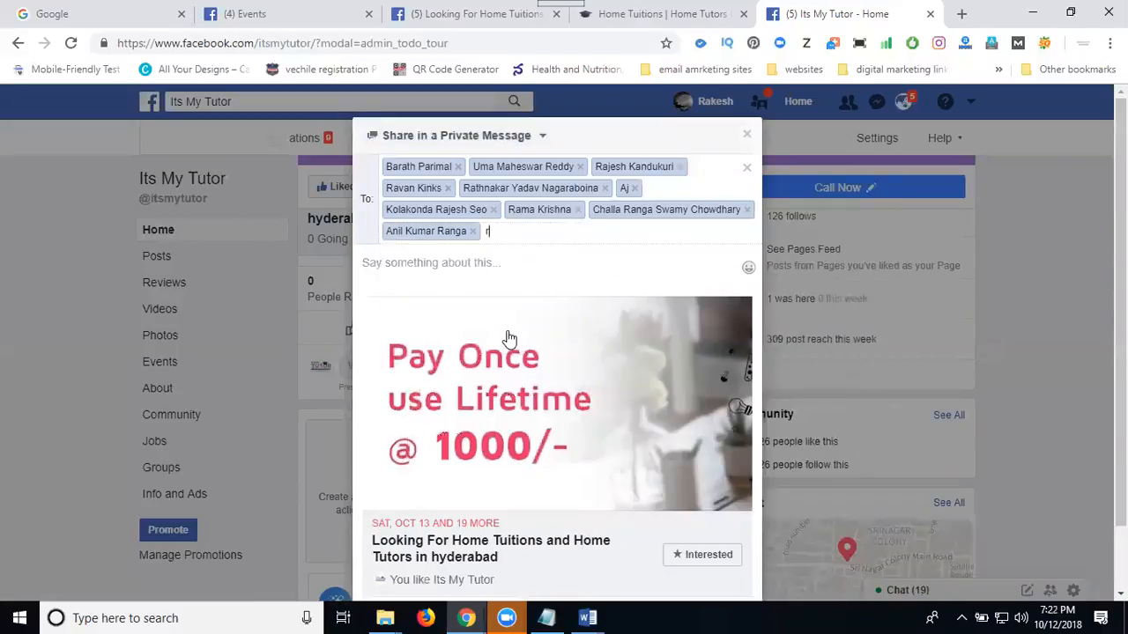
{"action": "type", "text": "r"}
{"action": "left_click", "coordinate": [521, 365]}
{"action": "type", "text": "r"}
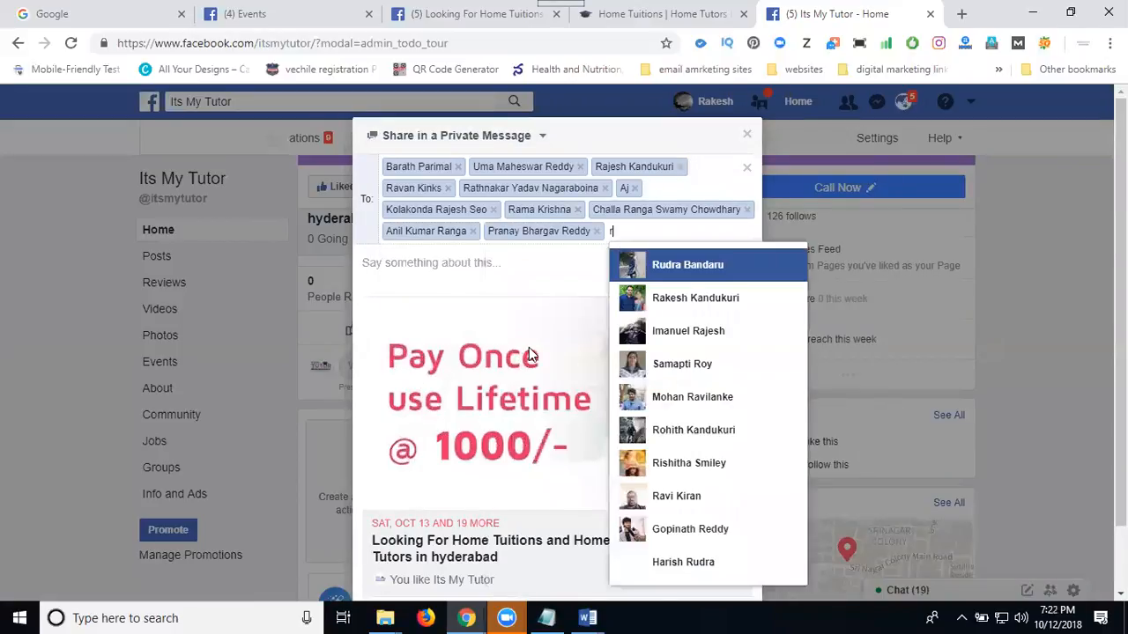
{"action": "left_click", "coordinate": [657, 496]}
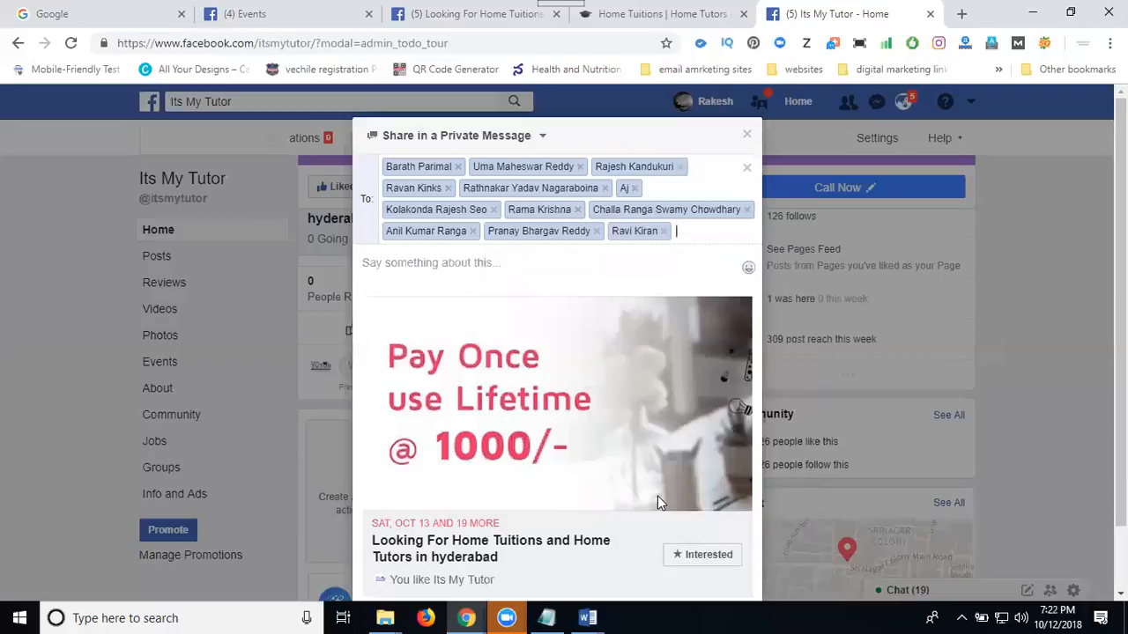
Add two friends matching "h" to the message recipients and remove the second of them.
{"action": "type", "text": "r"}
{"action": "key", "text": "BackSpace"}
{"action": "type", "text": "h"}
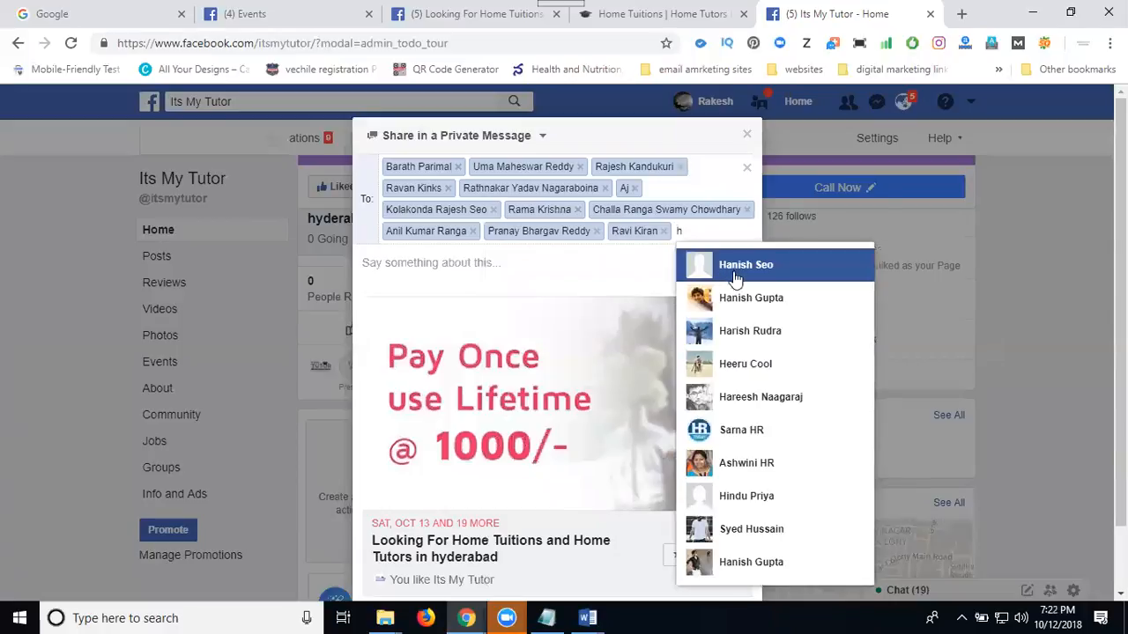
{"action": "left_click", "coordinate": [738, 306]}
{"action": "type", "text": "h"}
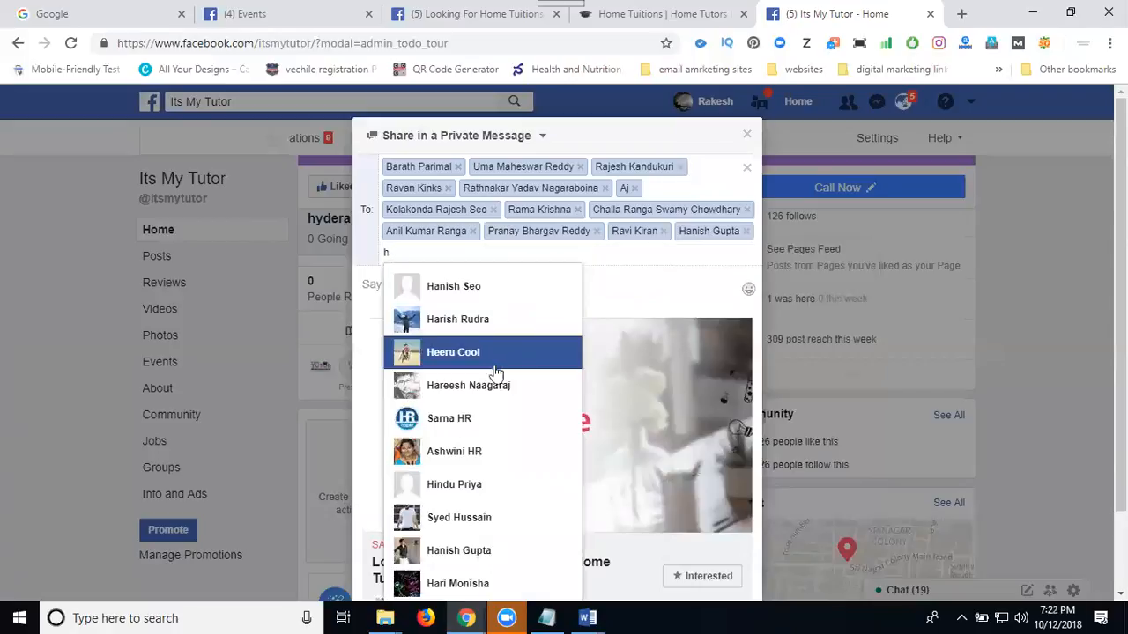
{"action": "left_click", "coordinate": [480, 394]}
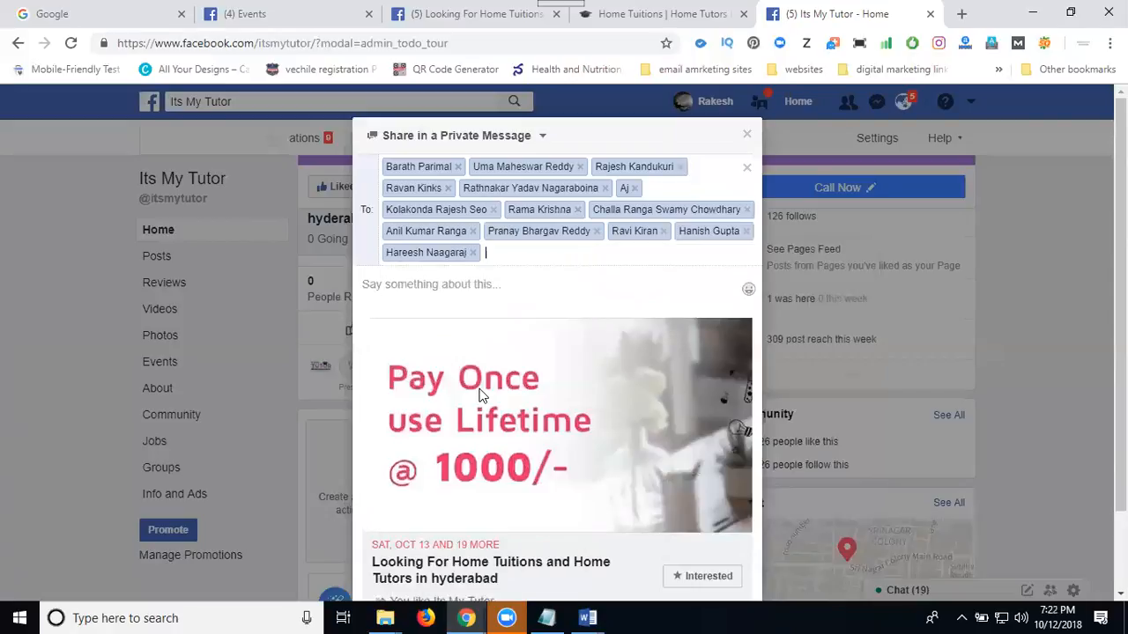
{"action": "key", "text": "BackSpace"}
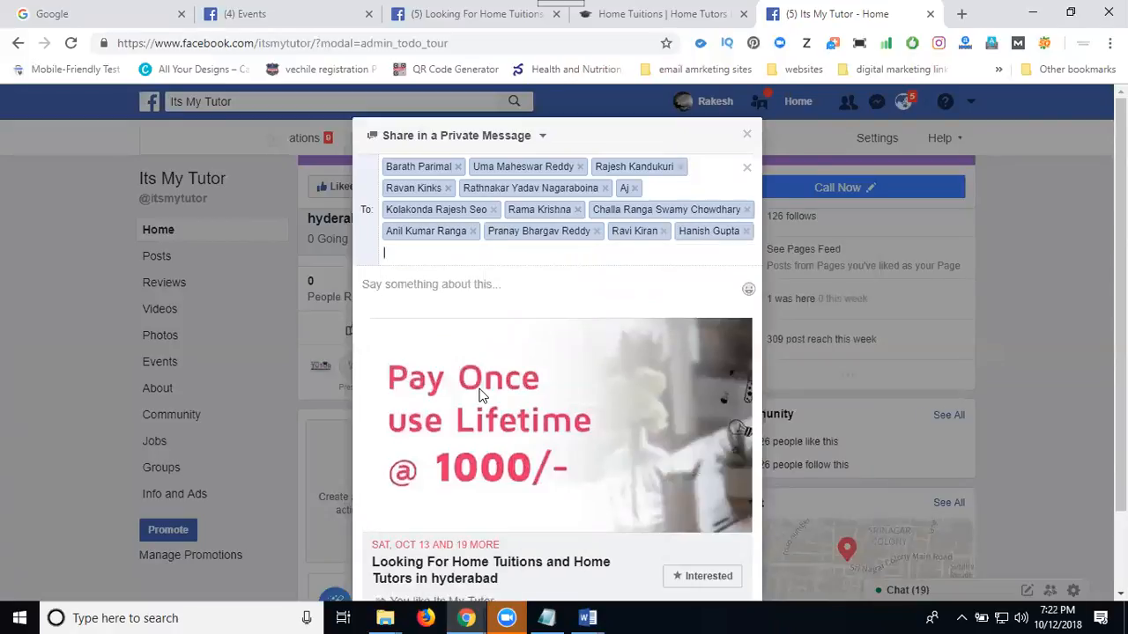
Add five more friends to the private message, two each matching "n" and "j" and one matching "r".
{"action": "type", "text": "n"}
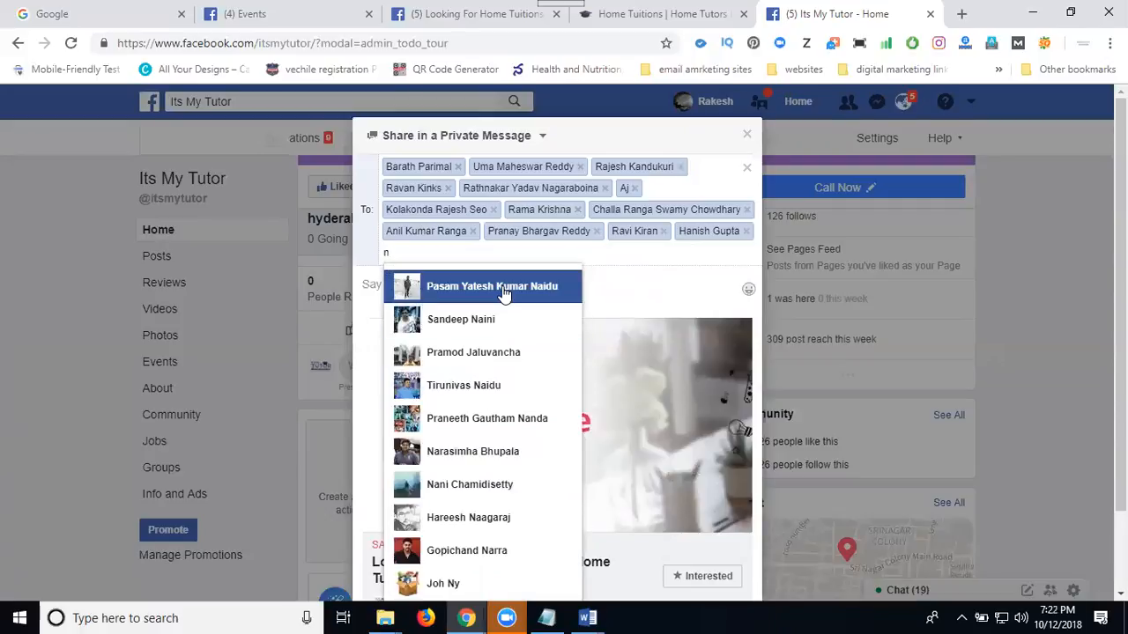
{"action": "left_click", "coordinate": [504, 288]}
{"action": "type", "text": "n"}
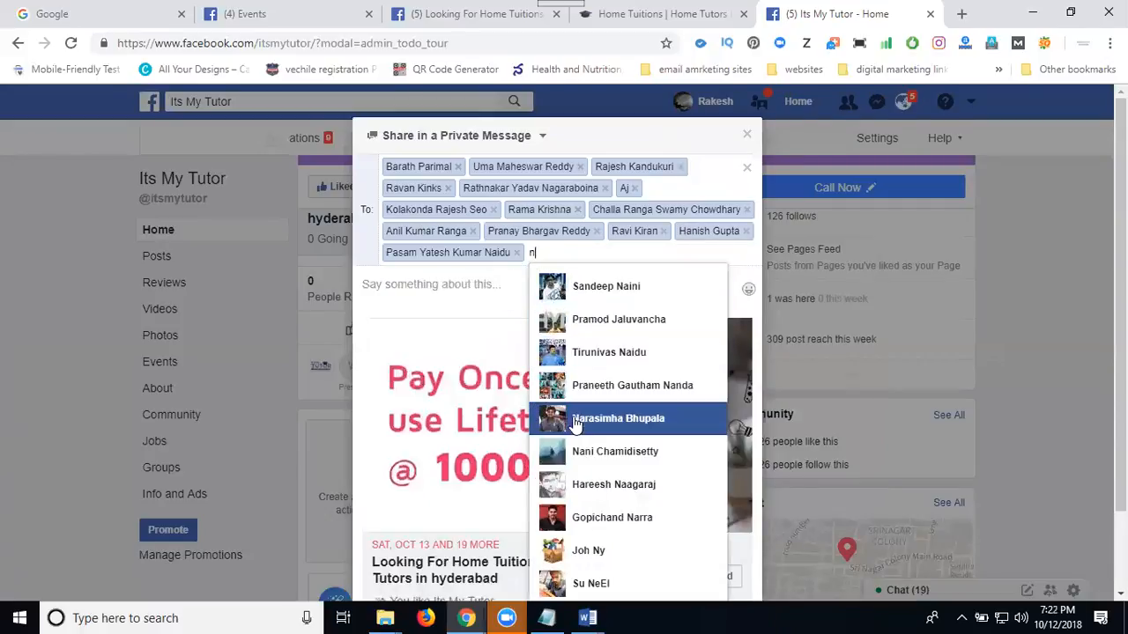
{"action": "left_click", "coordinate": [568, 577]}
{"action": "type", "text": "j"}
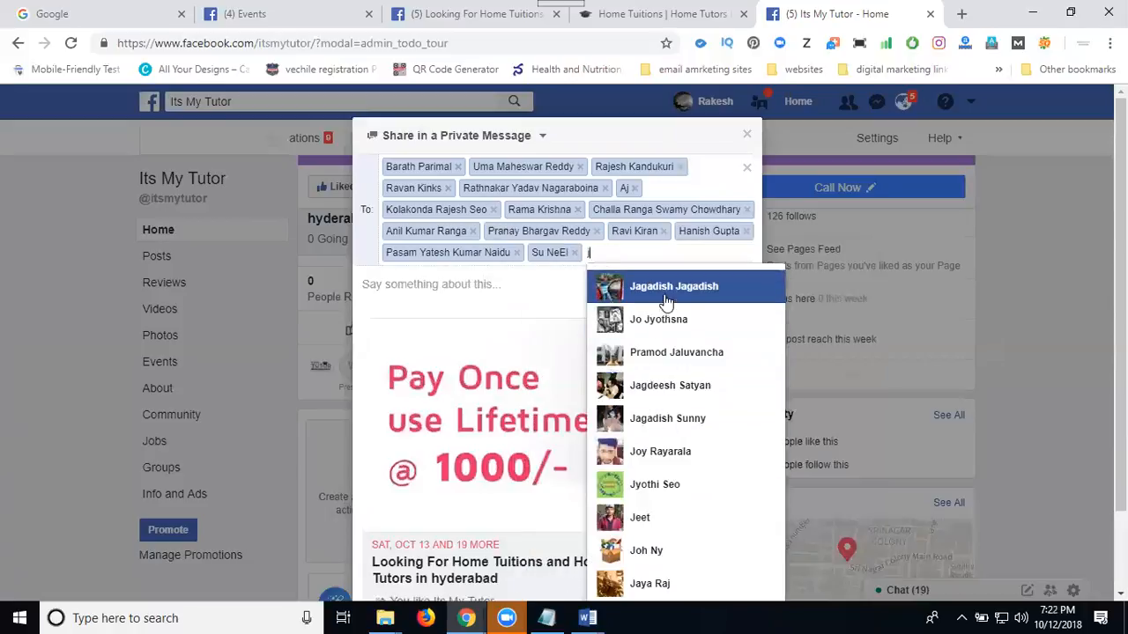
{"action": "left_click", "coordinate": [667, 291]}
{"action": "type", "text": "j"}
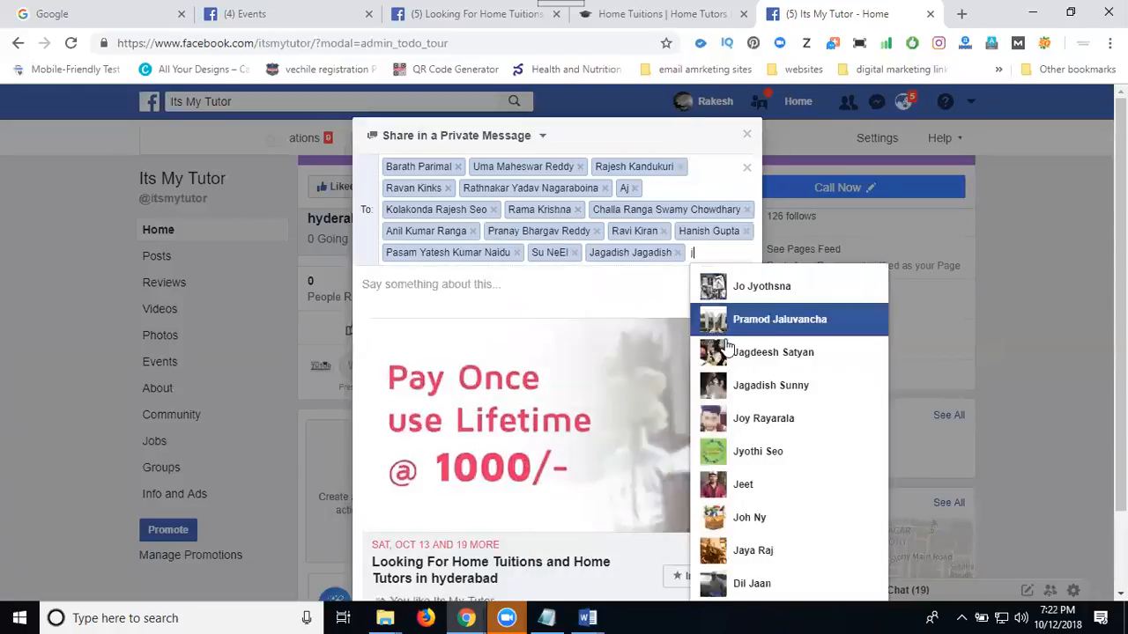
{"action": "left_click", "coordinate": [732, 320]}
{"action": "type", "text": "r"}
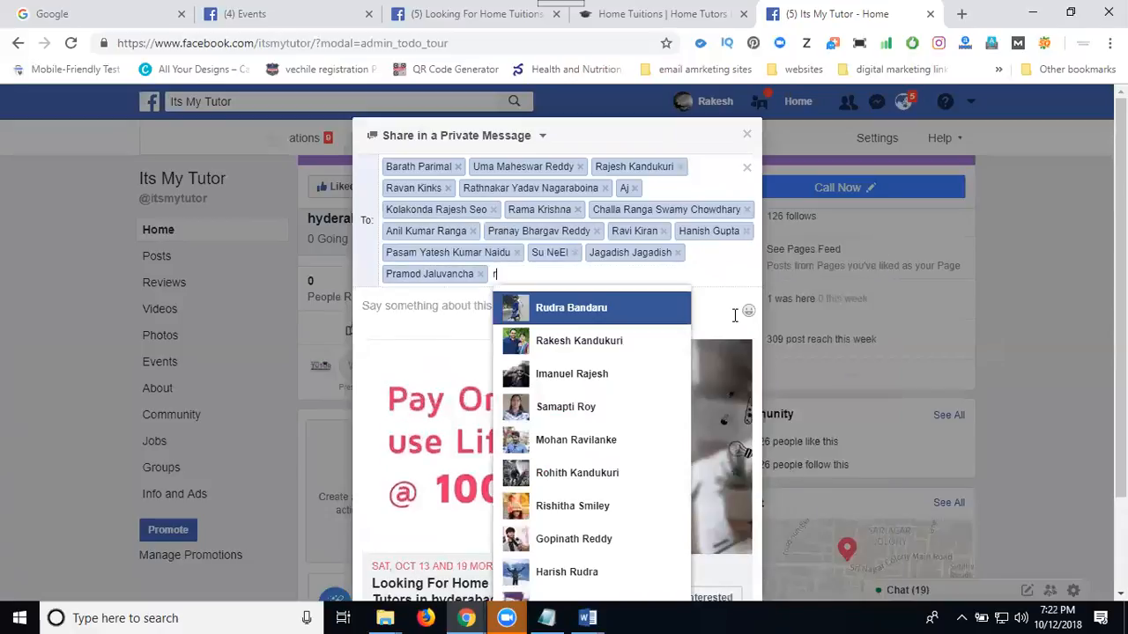
{"action": "left_click", "coordinate": [652, 348]}
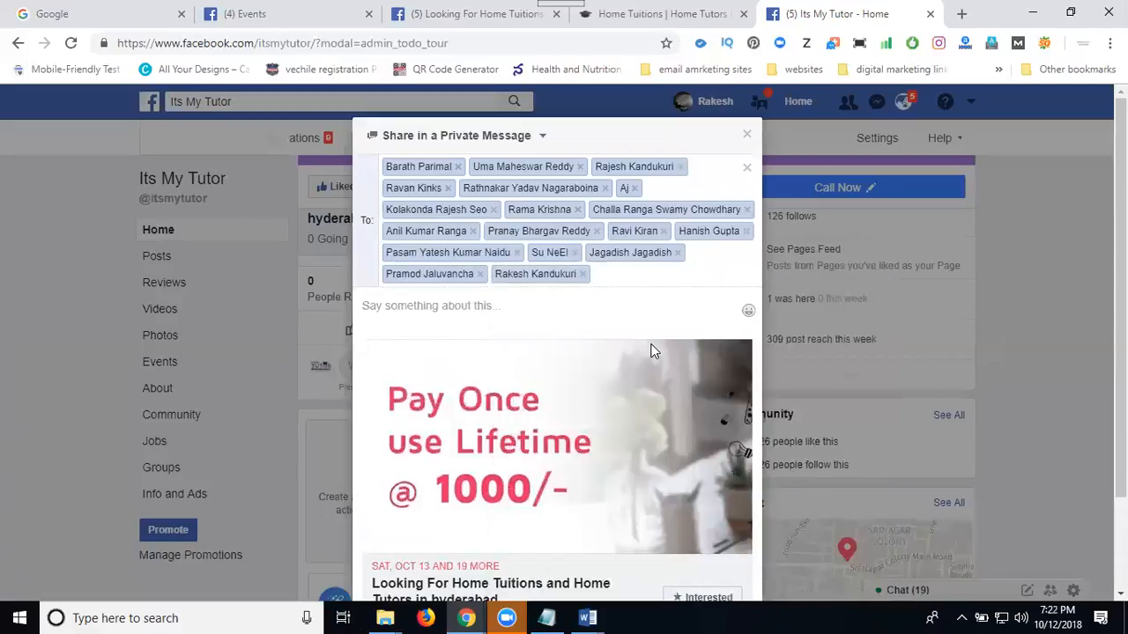
Paste the copied promotional text as the message and send the event share to the chosen friends.
{"action": "scroll", "coordinate": [584, 350], "scroll_direction": "down", "scroll_amount": 2}
{"action": "left_click", "coordinate": [549, 195]}
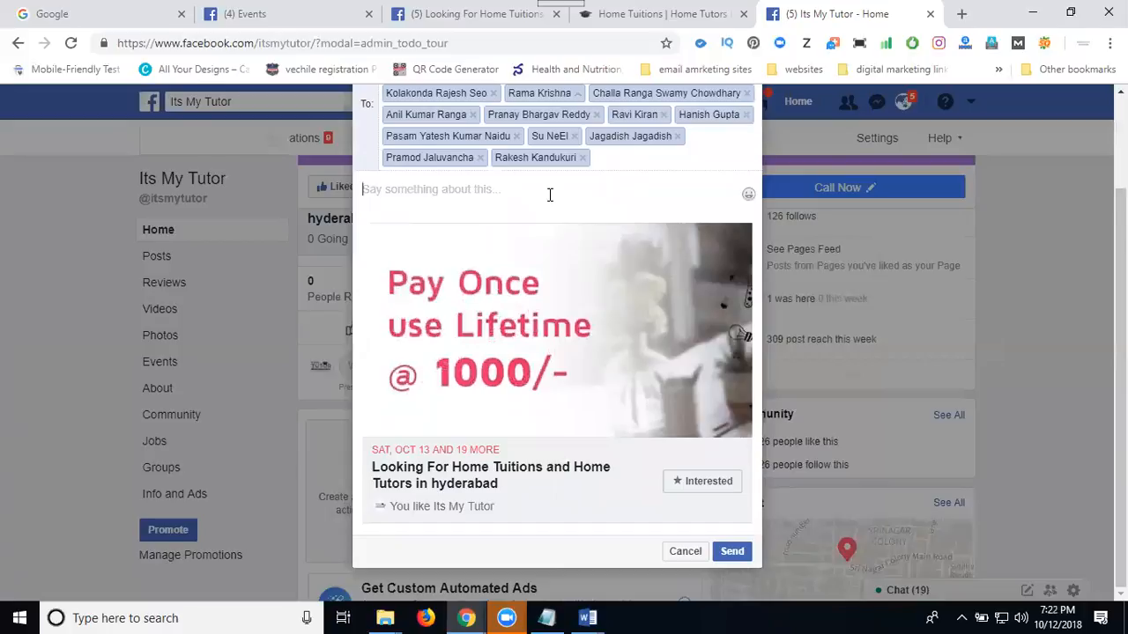
{"action": "type", "text": "Looking For Home Tuitions and Home Tutors in hyderabad - #itsmytutor  its my tutor is Providing Home Tuitions in, Hyderabad with qualified Home Tutors for individual and focused classes at your door step –  #Class II To XII - #ICSE, #CBSE  Syllabus – #Maths, #Physcics, #Chemistry  No commissions -  Pay 1000/- only once - use life time reference - Get 250 CashBack  Register on - http://itsmytutor.com/signup  #hometutor #hometutors #hometuitions #hometuition"}
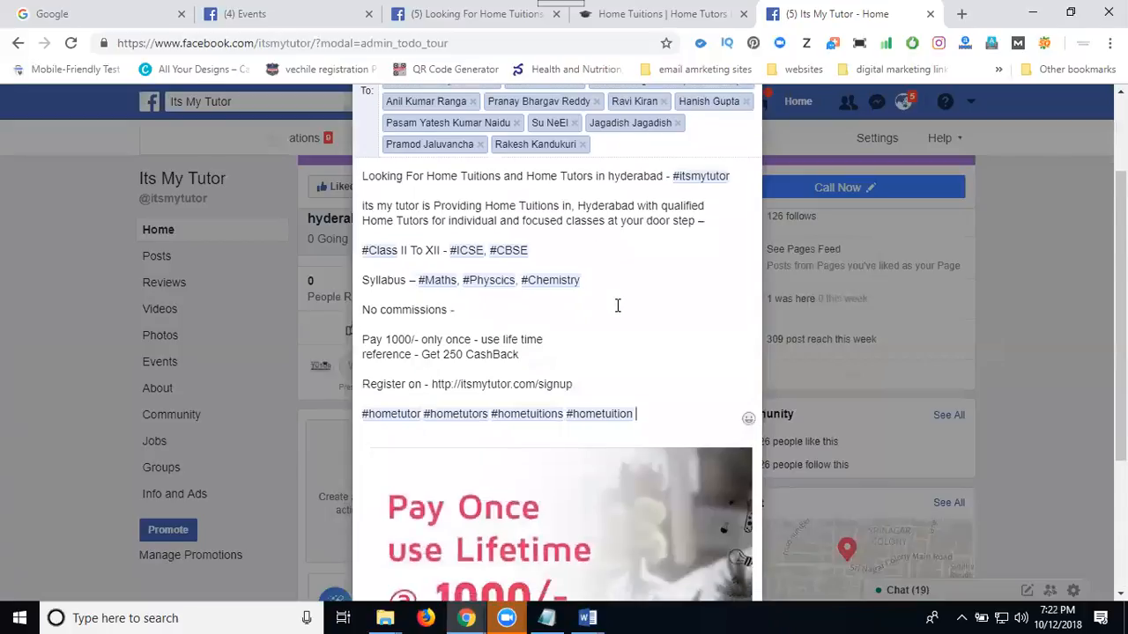
{"action": "scroll", "coordinate": [617, 306], "scroll_direction": "down", "scroll_amount": 3}
{"action": "left_click", "coordinate": [729, 555]}
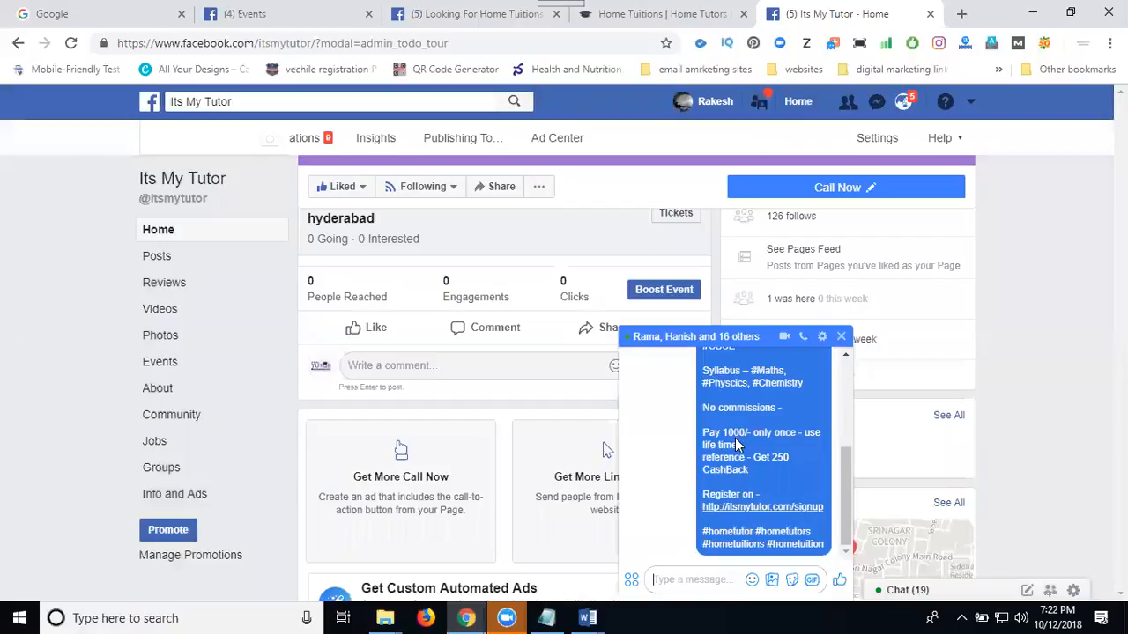
Check the sent group message and its itsmytutor.com/signup link, and close the chat window on the Facebook page.
{"action": "scroll", "coordinate": [736, 438], "scroll_direction": "up", "scroll_amount": 3}
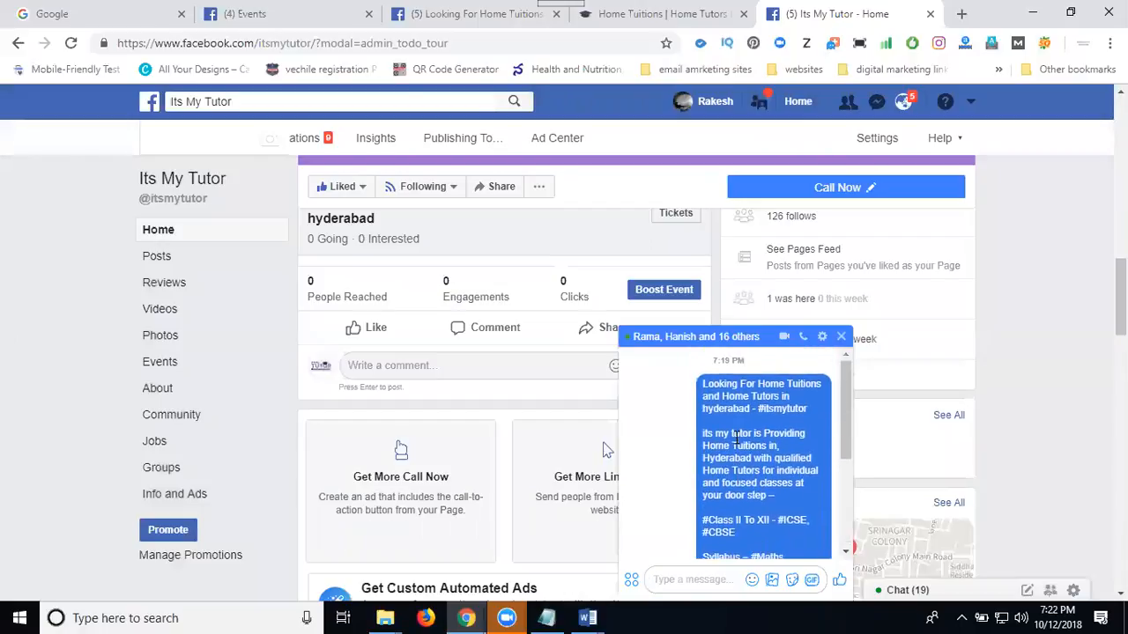
{"action": "scroll", "coordinate": [737, 438], "scroll_direction": "down", "scroll_amount": 3}
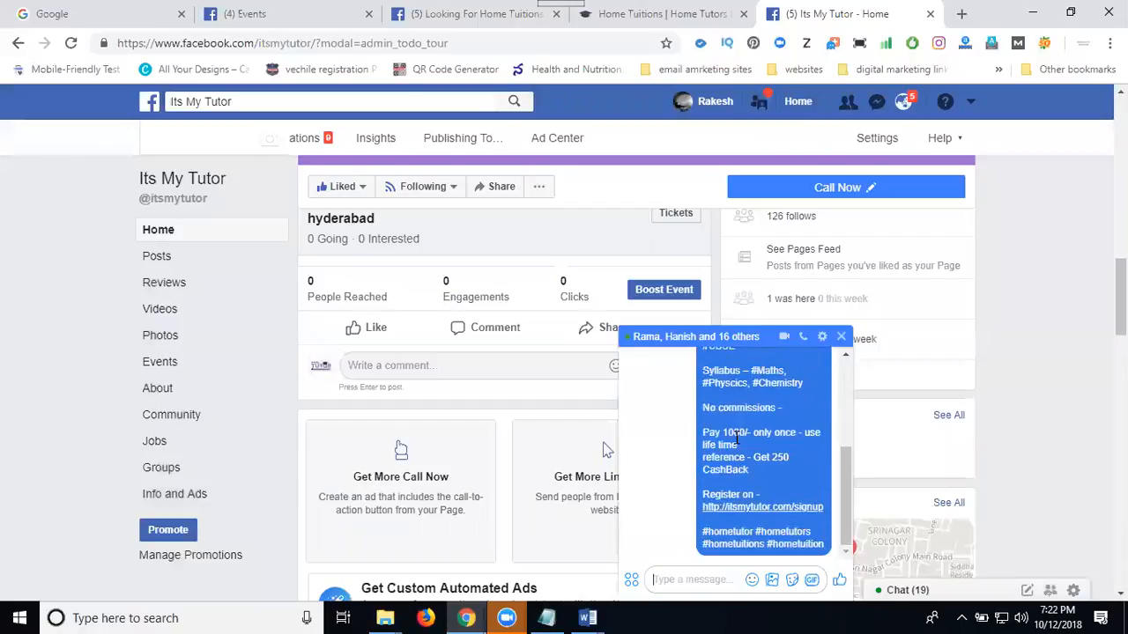
{"action": "left_click", "coordinate": [760, 508]}
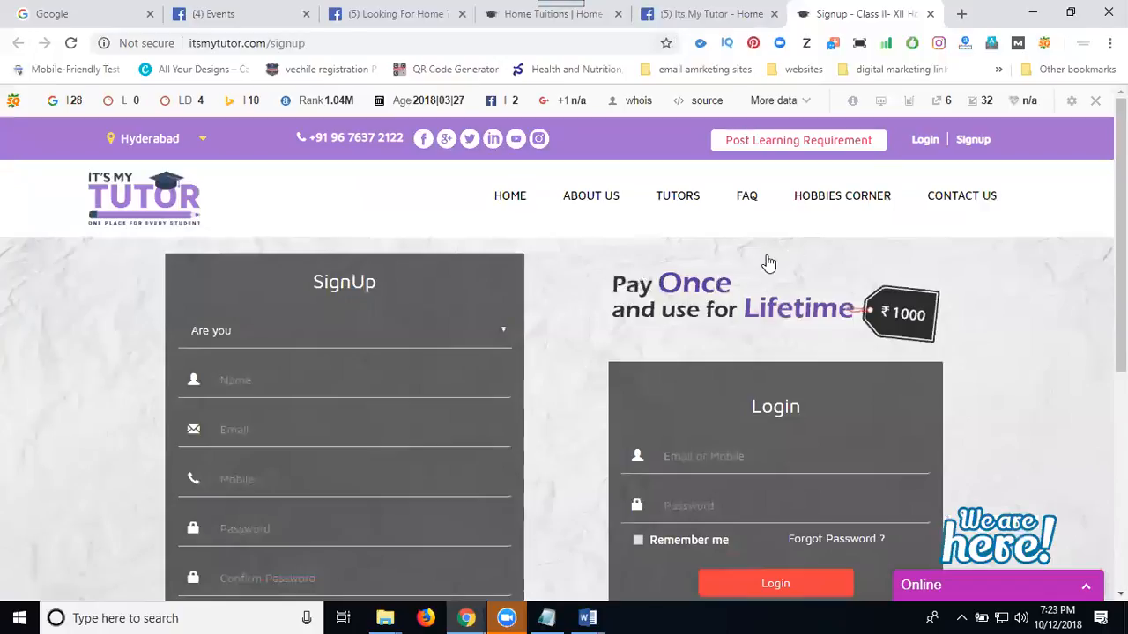
{"action": "key", "text": "ctrl+shift+Tab"}
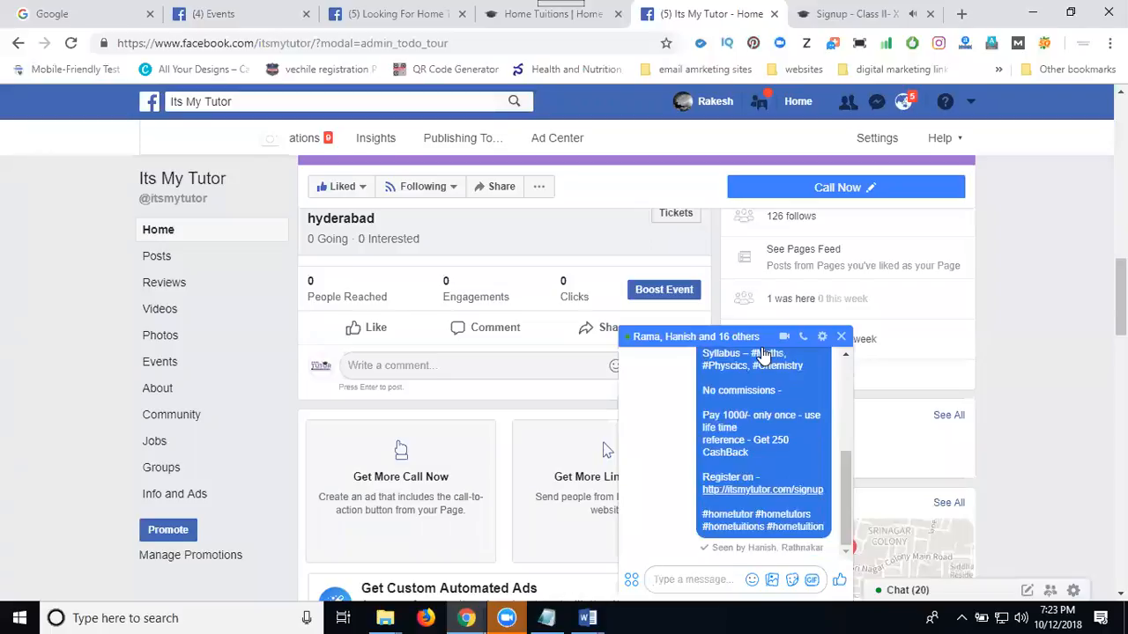
{"action": "left_click", "coordinate": [841, 338]}
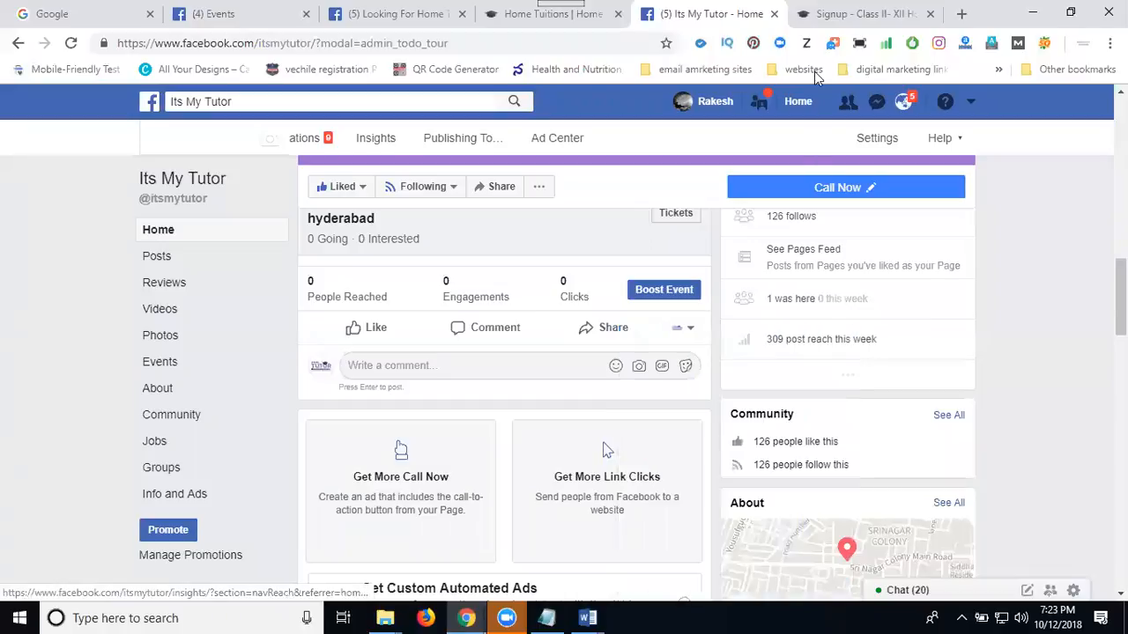